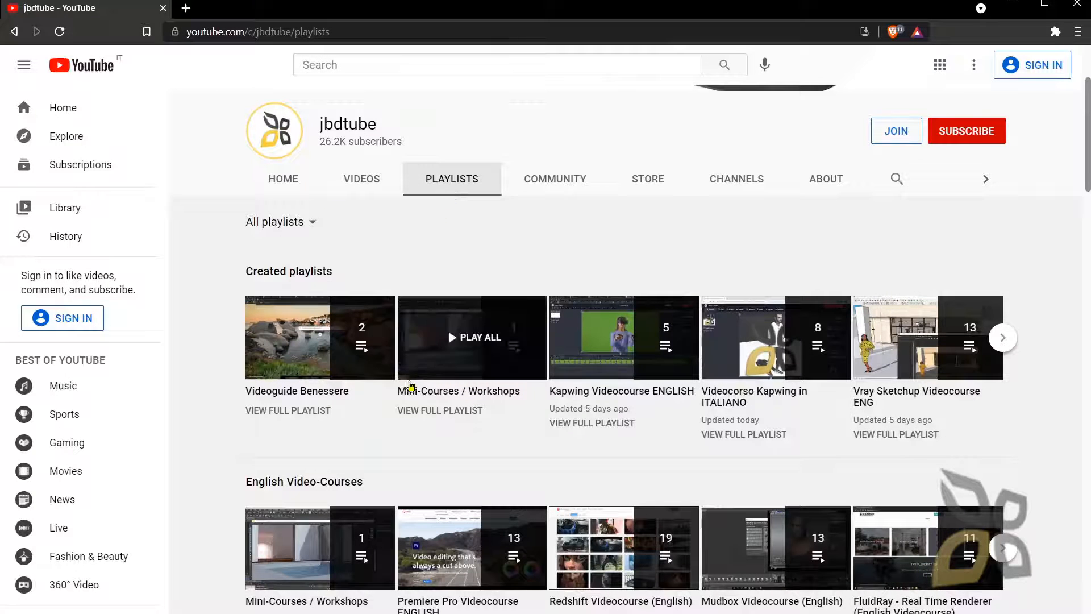
pyautogui.scroll(-1, 409, 386)
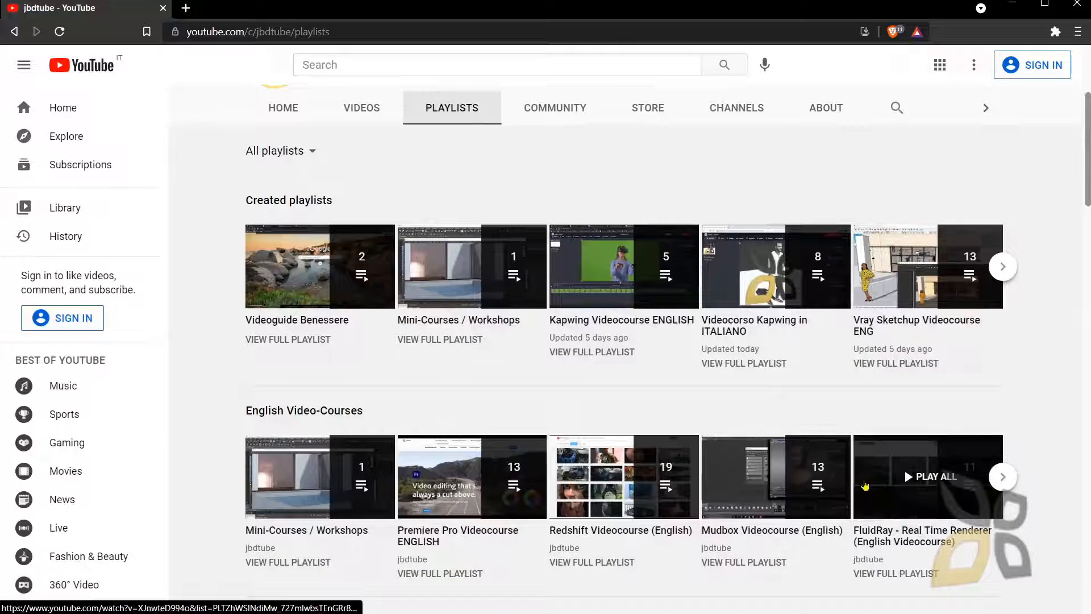
pyautogui.scroll(2, 483, 282)
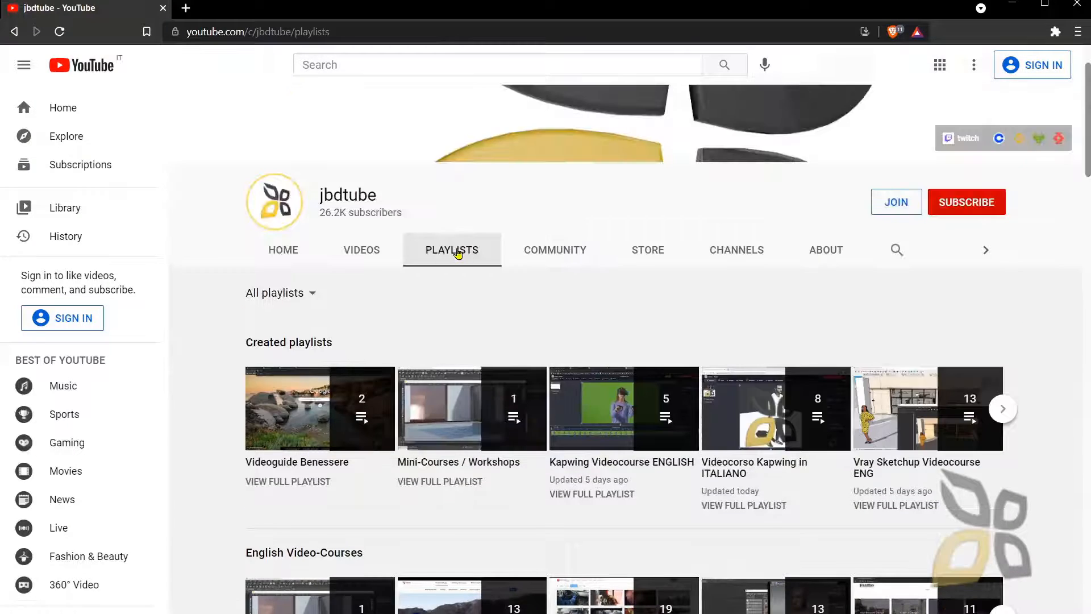
pyautogui.scroll(-2, 523, 445)
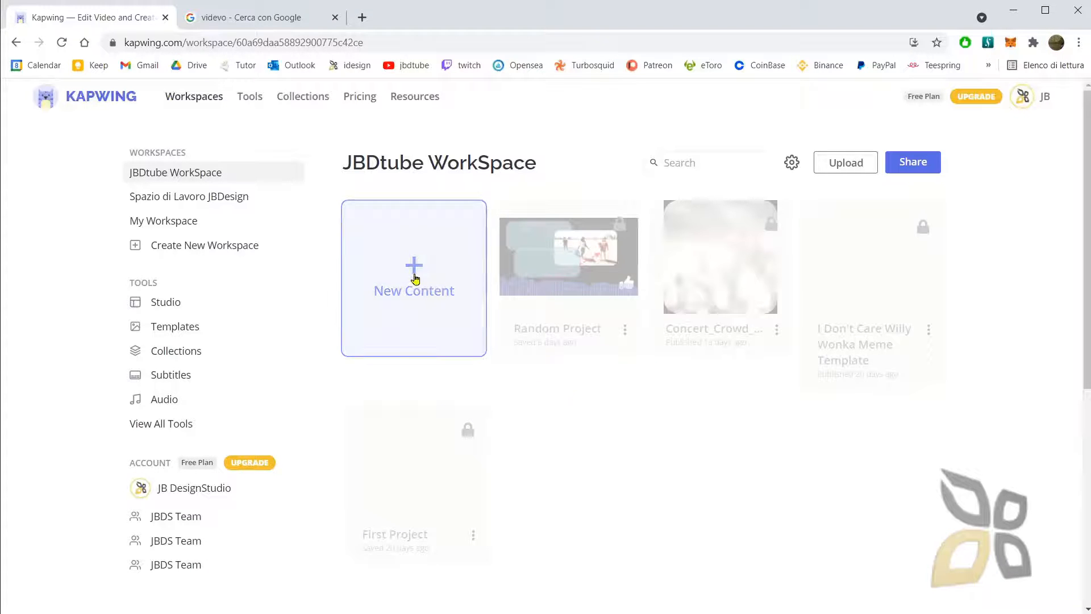
# Step: Start new content on a blank canvas and set a custom output size of 1920 x 1080 px
pyautogui.click(441, 312)
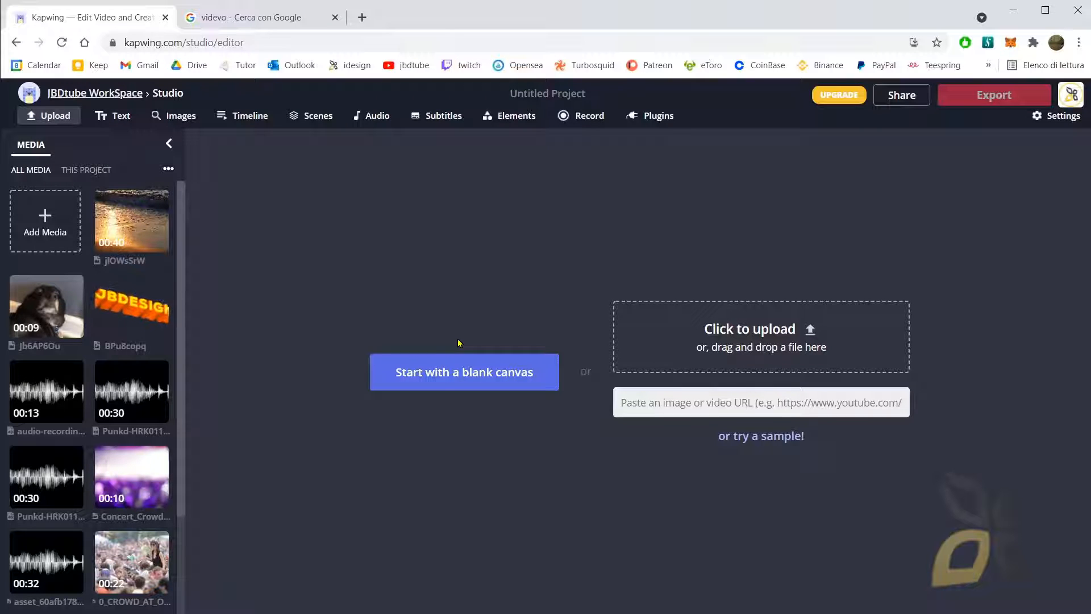
pyautogui.click(480, 382)
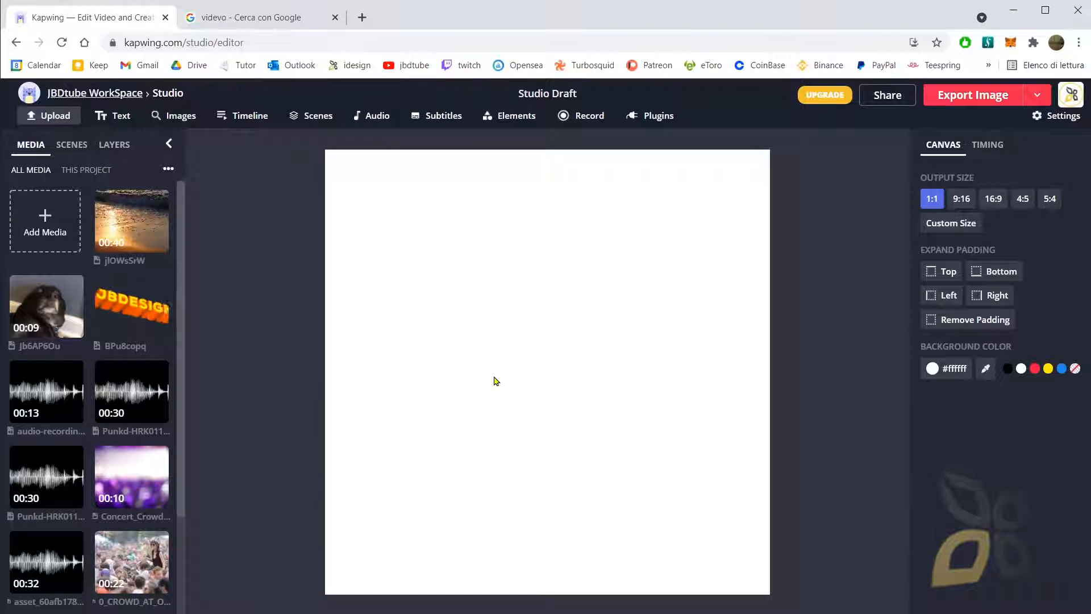
pyautogui.click(955, 233)
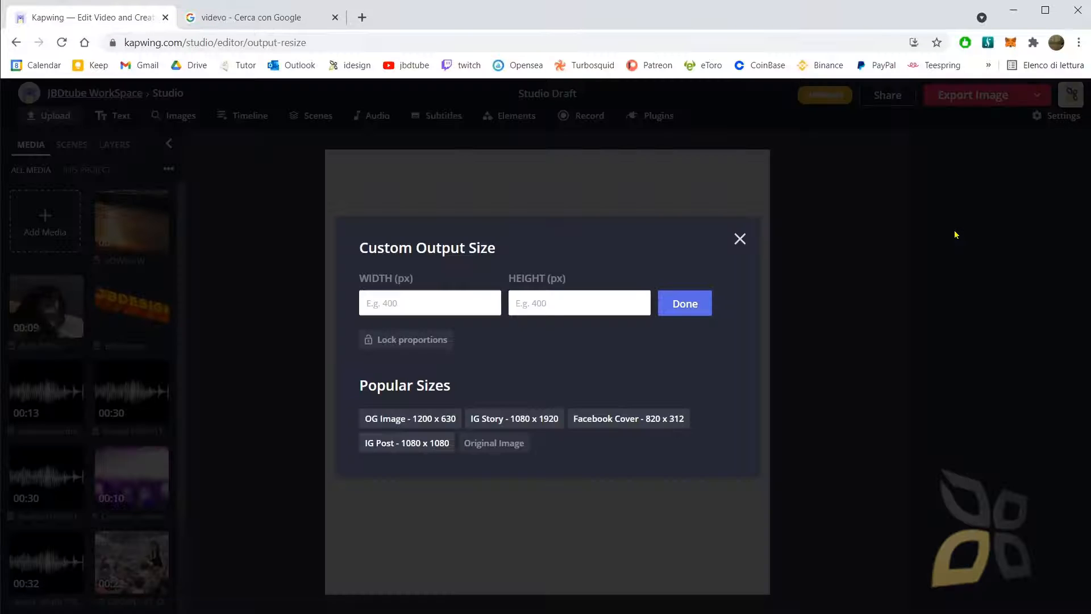
pyautogui.click(428, 305)
pyautogui.write('1920')
pyautogui.write('1080')
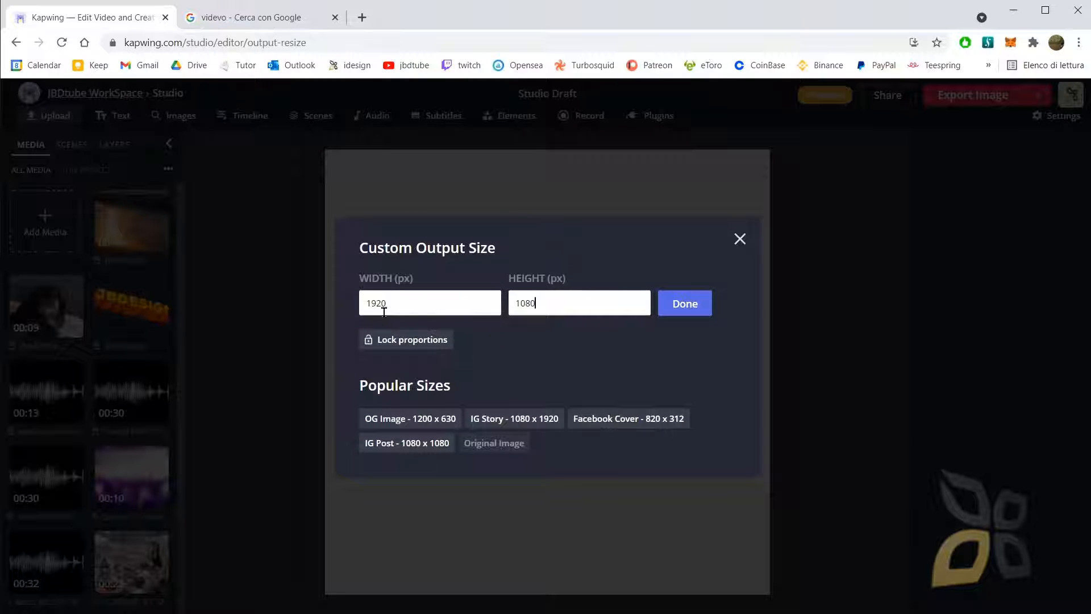
pyautogui.click(677, 312)
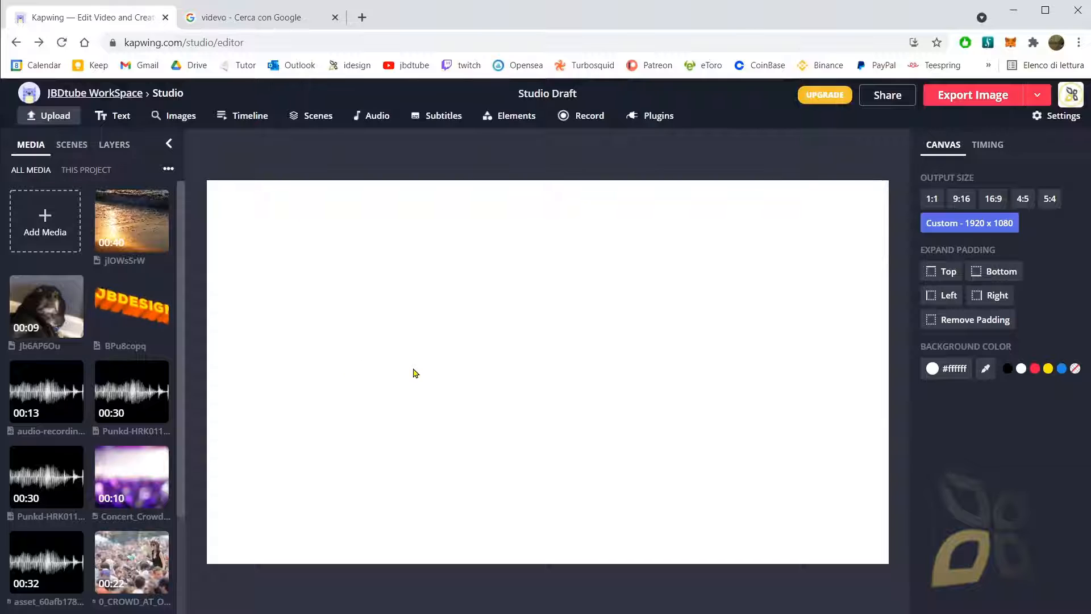
# Step: Add the "Video Guida" screenshot of three people walking from the media library to the canvas
pyautogui.scroll(-3, 100, 511)
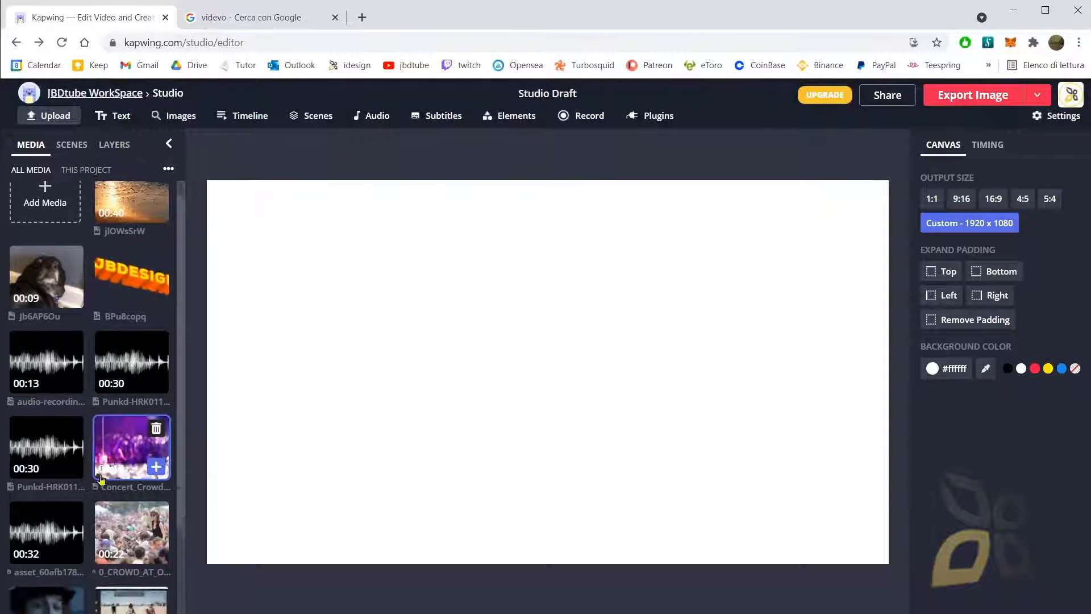
pyautogui.moveTo(100, 525)
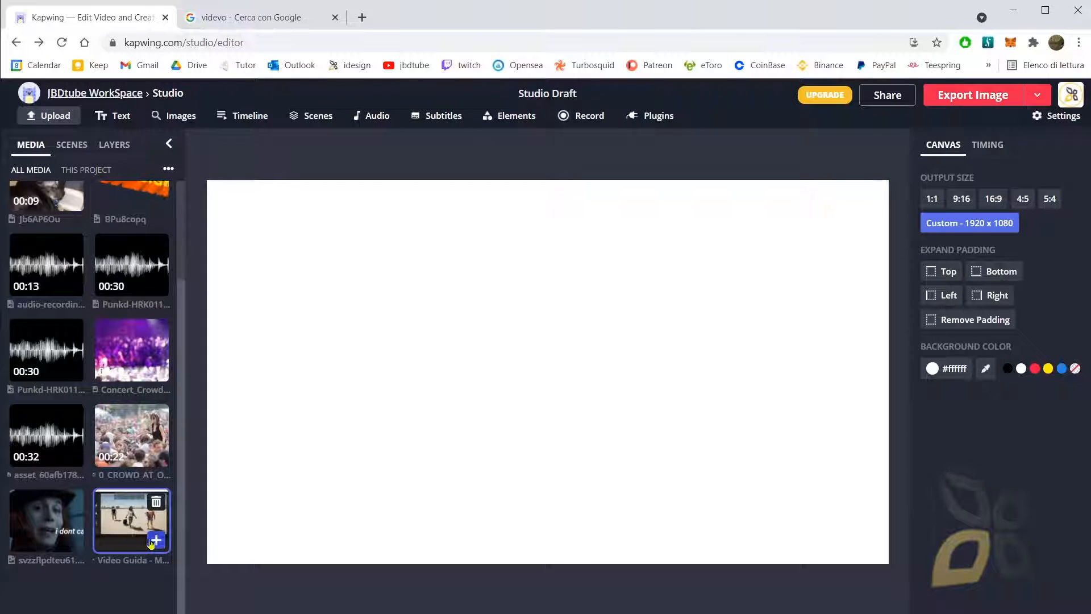
pyautogui.moveTo(69, 369)
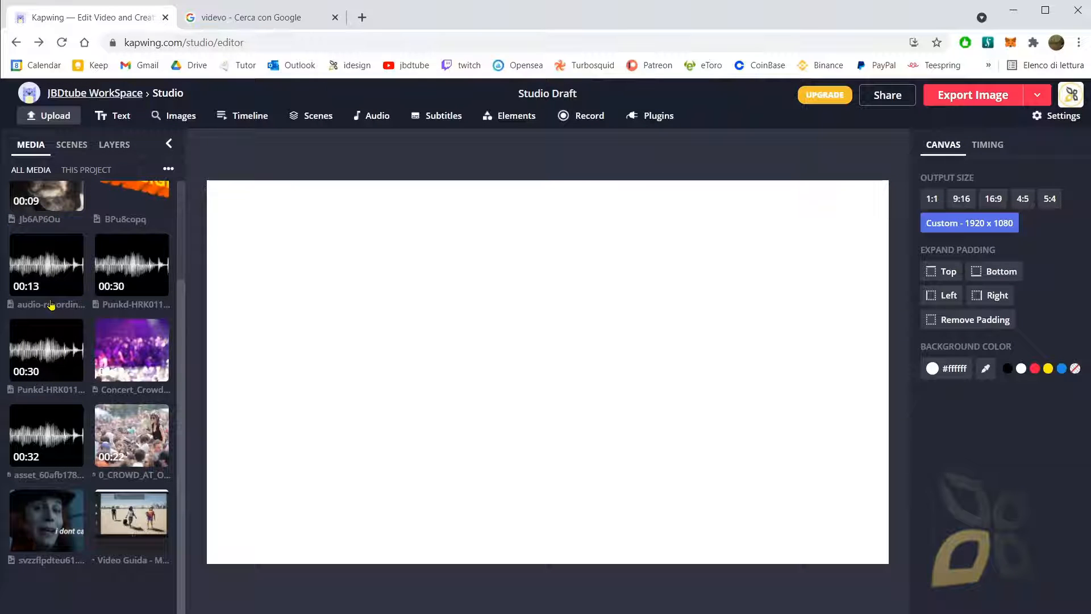
pyautogui.scroll(3, 50, 305)
pyautogui.scroll(-3, 102, 369)
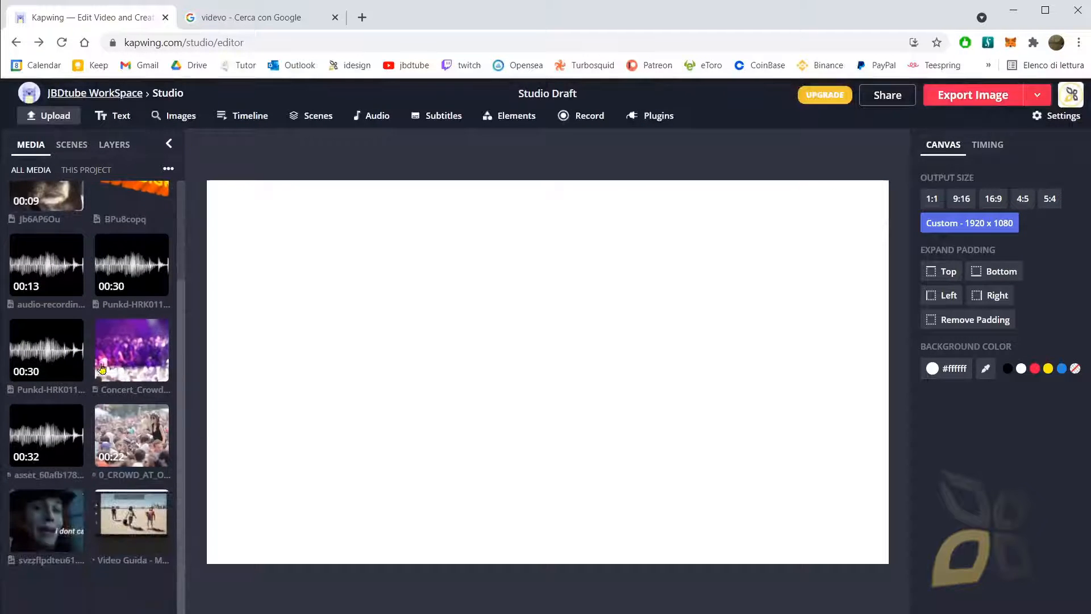
pyautogui.click(135, 516)
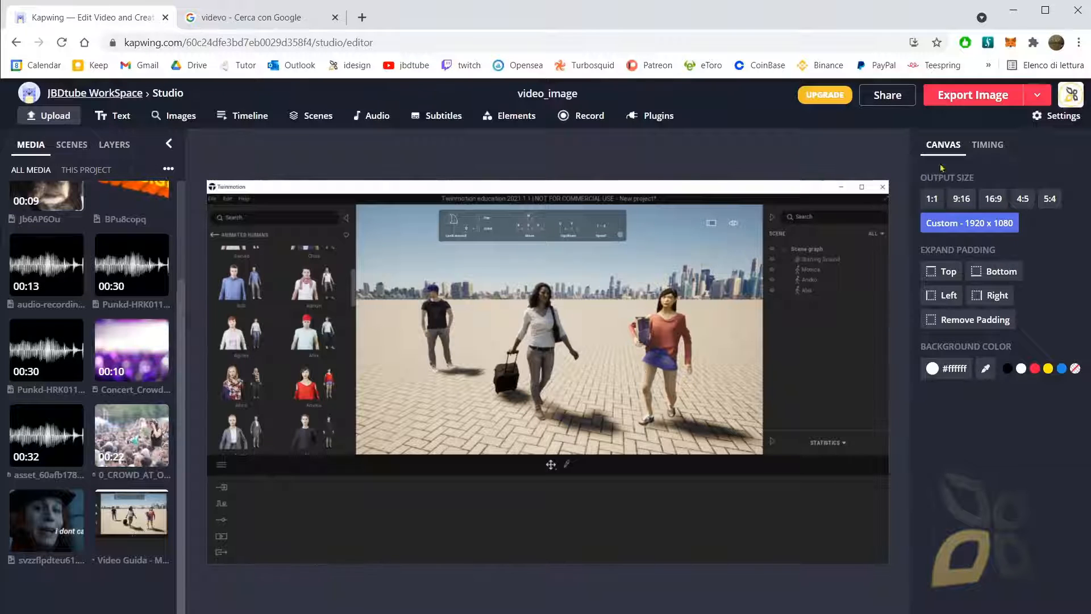
# Step: Turn the image project into a video by choosing a 2 s output duration, and reduce the timeline's height
pyautogui.click(987, 146)
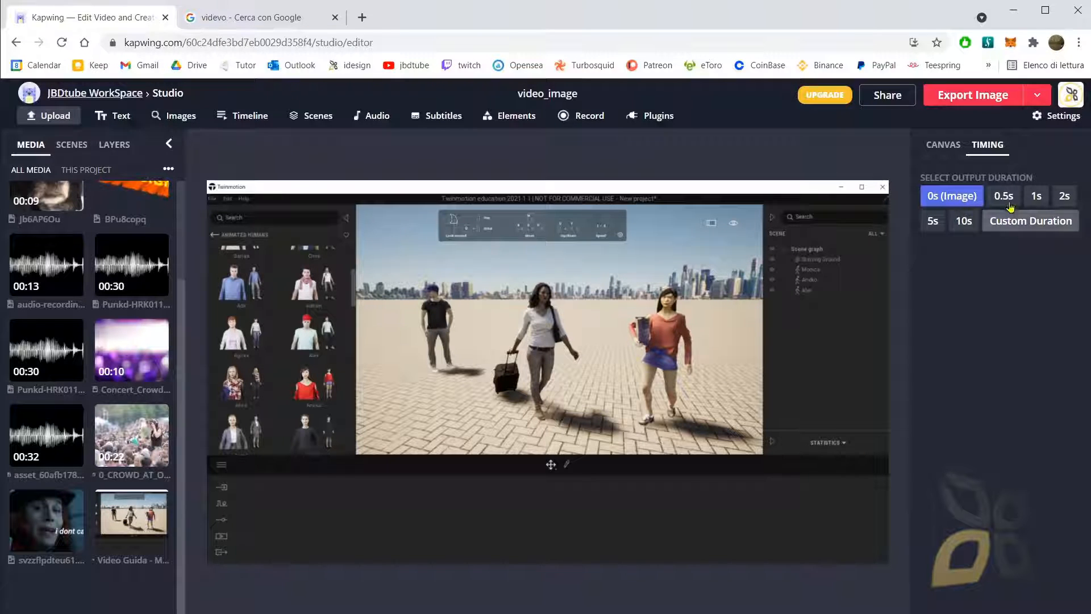
pyautogui.click(1063, 196)
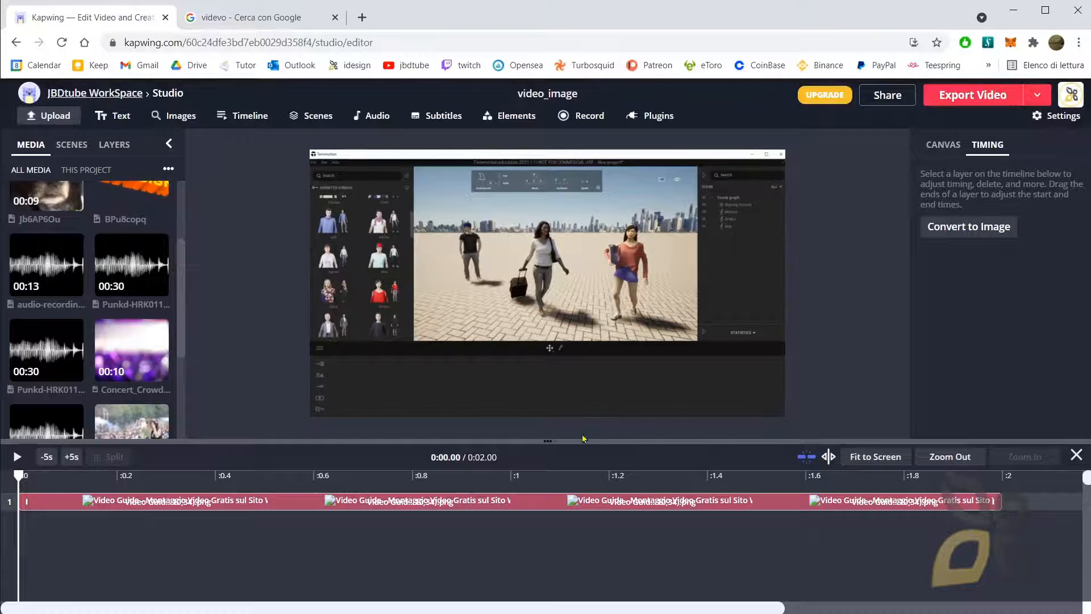
pyautogui.moveTo(548, 441)
pyautogui.mouseDown()
pyautogui.moveTo(548, 491)
pyautogui.moveTo(548, 462)
pyautogui.mouseUp()
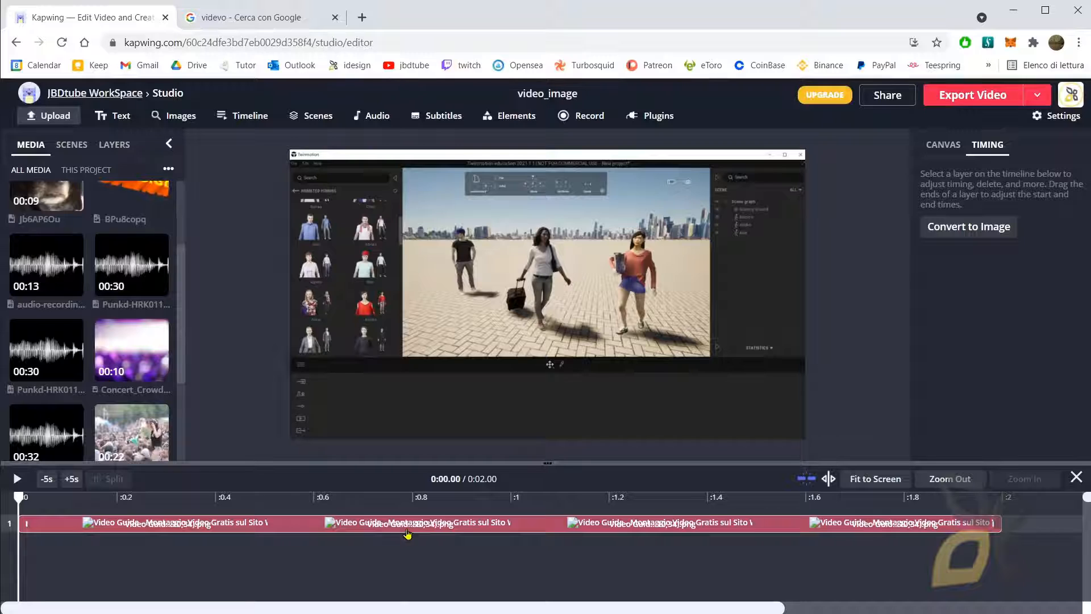
# Step: Preview the video, fit the timeline to the screen, move the playhead to about 1 s and zoom out the timeline
pyautogui.click(47, 479)
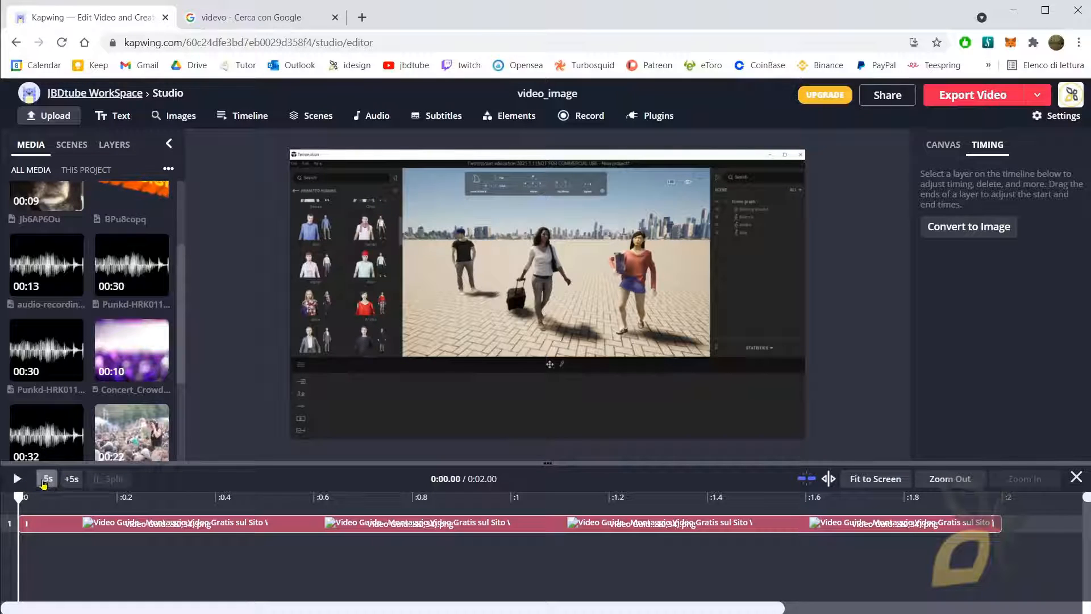
pyautogui.click(17, 479)
pyautogui.click(17, 479)
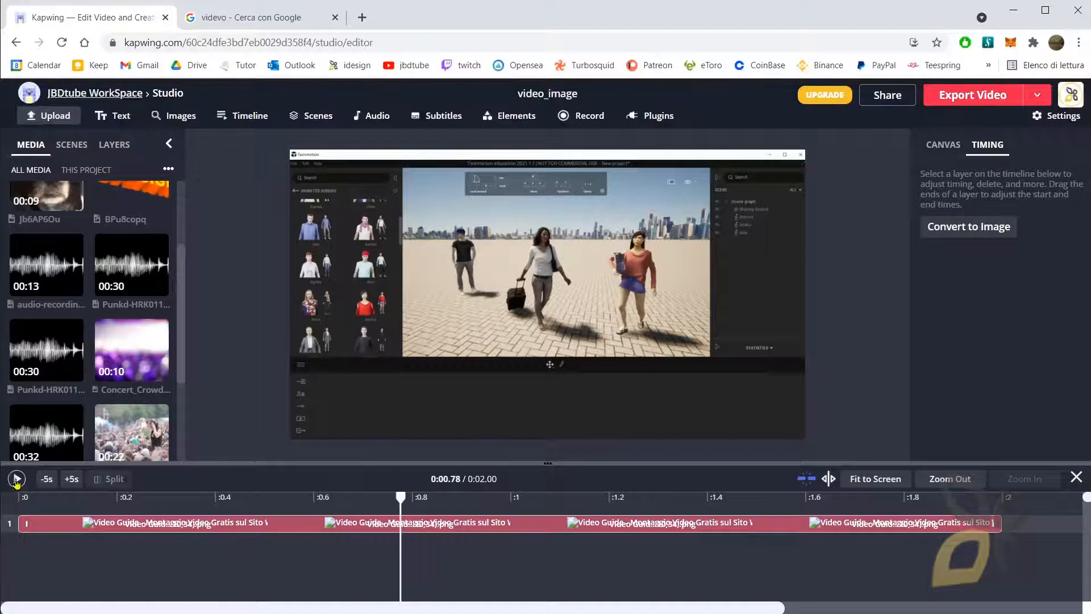
pyautogui.click(864, 482)
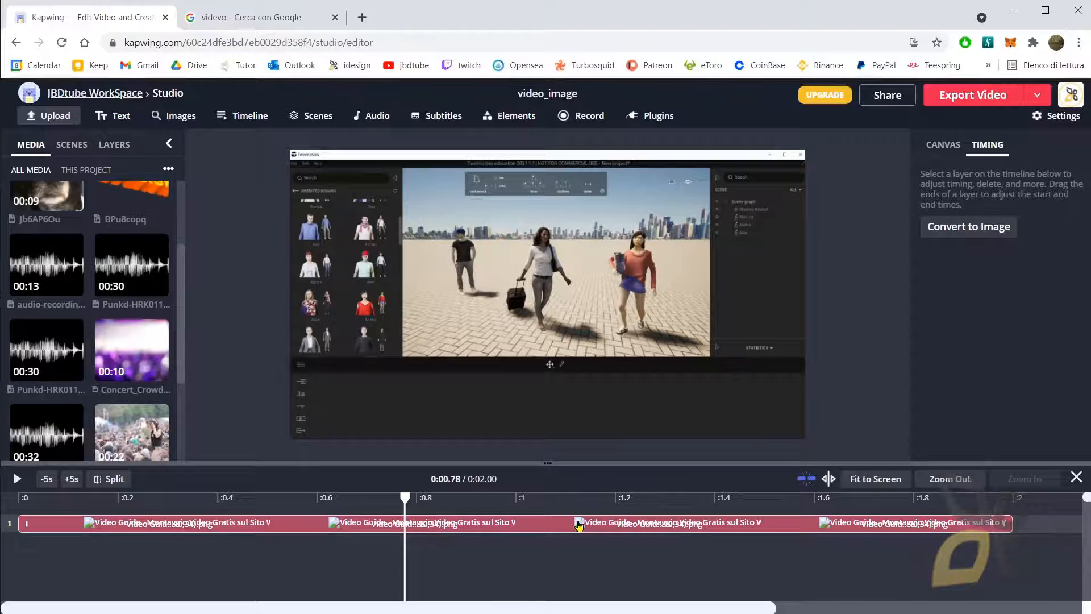
pyautogui.moveTo(404, 496); pyautogui.dragTo(521, 509)
pyautogui.moveTo(476, 608)
pyautogui.mouseDown()
pyautogui.moveTo(681, 607)
pyautogui.moveTo(476, 608)
pyautogui.mouseUp()
pyautogui.click(977, 481)
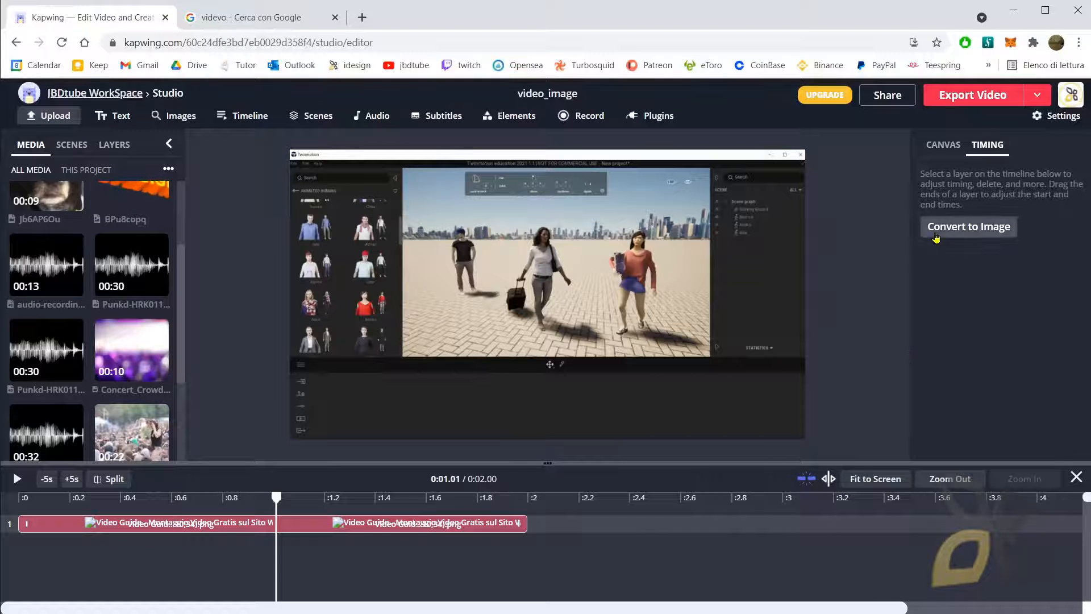
# Step: Convert the video project back to a still image
pyautogui.click(964, 236)
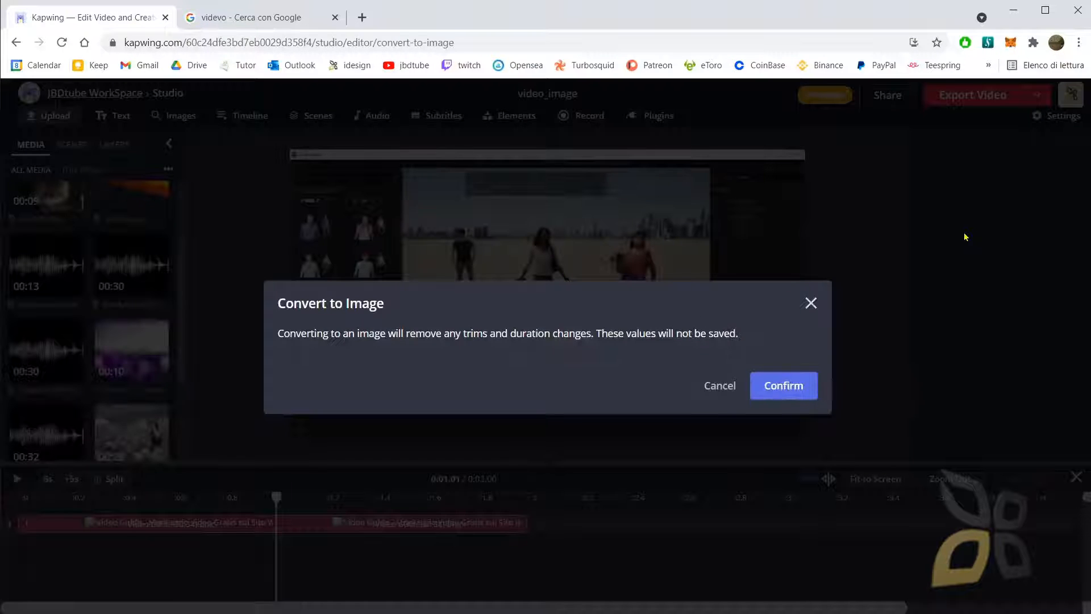
pyautogui.click(794, 390)
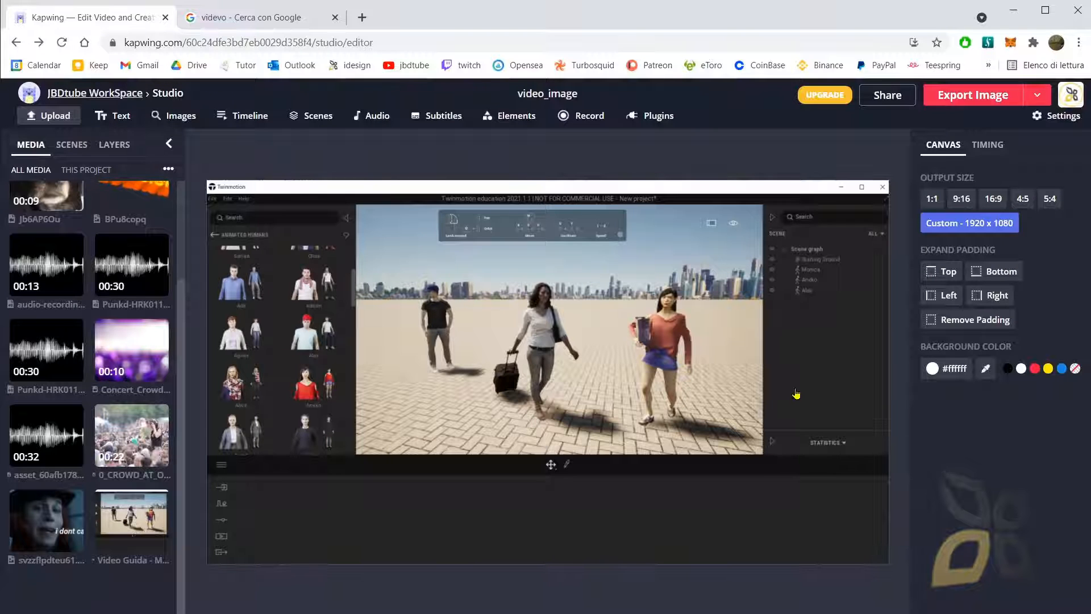
# Step: Select the image layer on the canvas and examine its crop presets without applying a crop
pyautogui.click(814, 311)
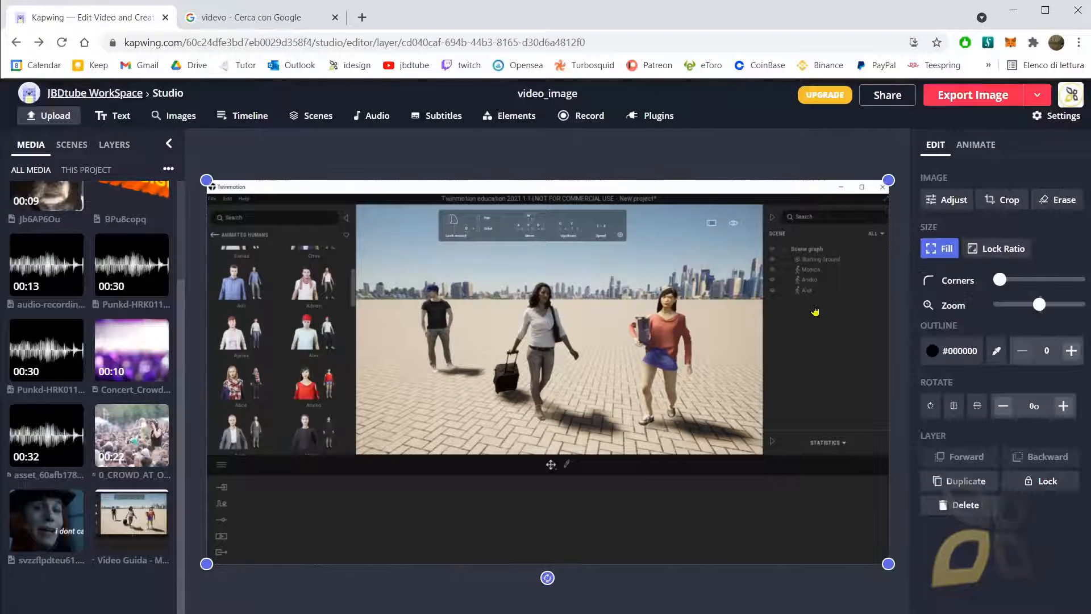
pyautogui.click(789, 166)
pyautogui.click(808, 312)
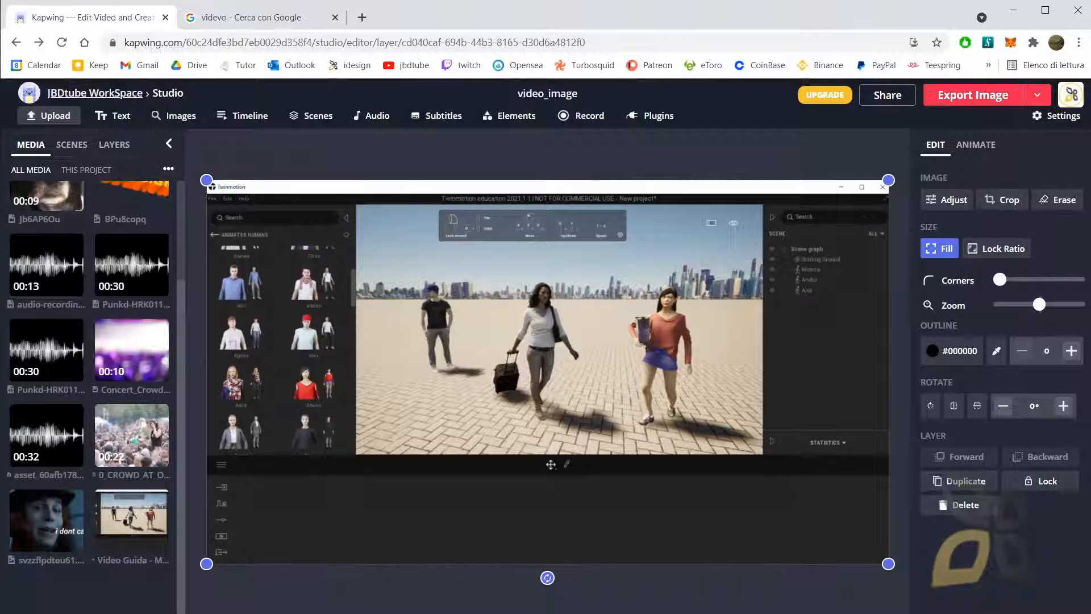
pyautogui.click(1003, 200)
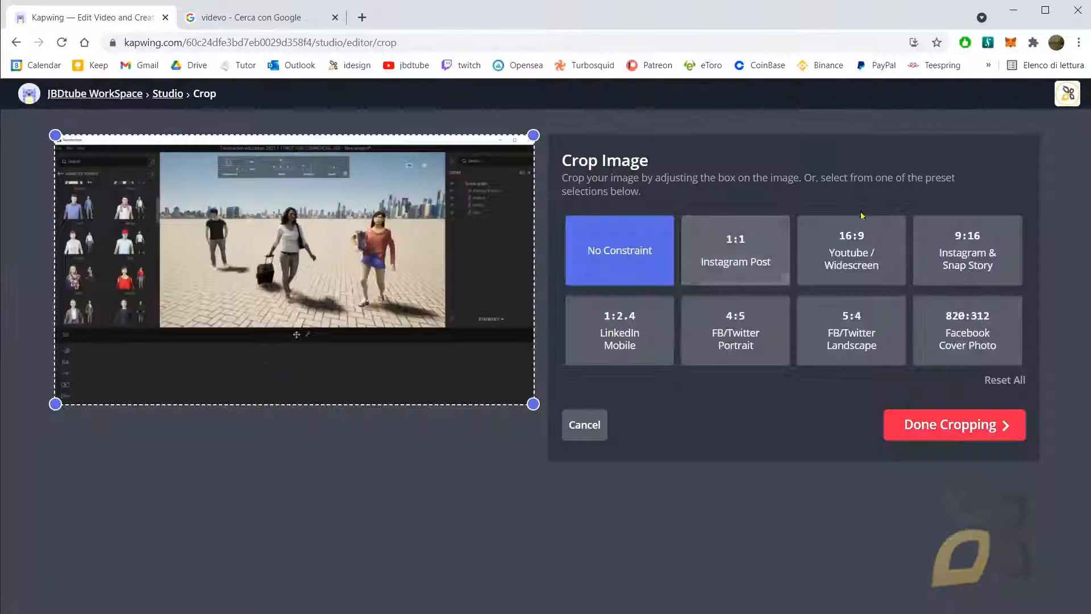
pyautogui.click(584, 428)
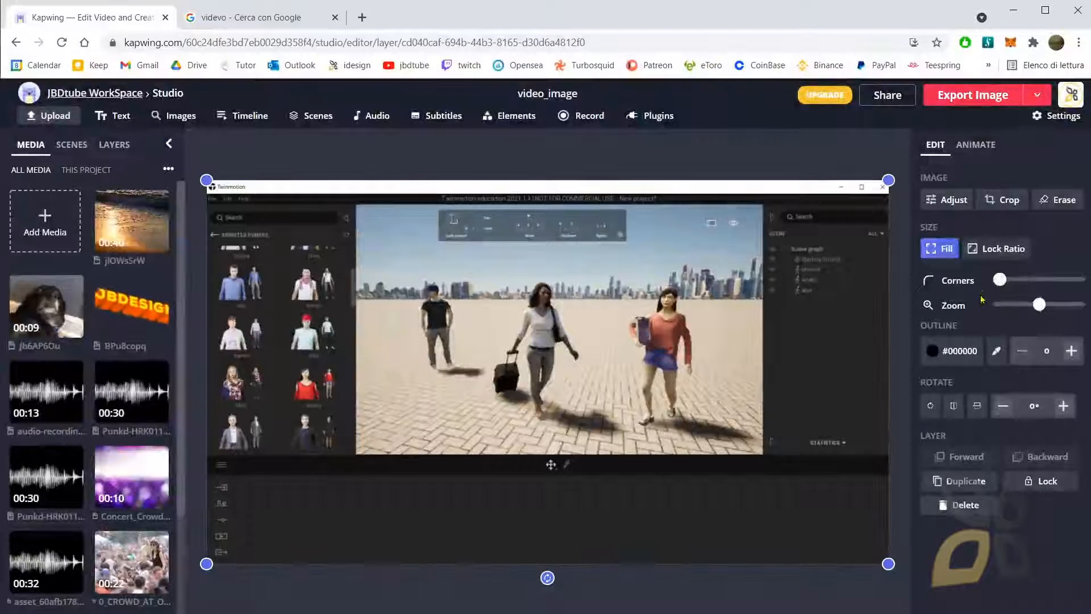
# Step: Try resizing the image layer with Lock Ratio and with Fill, and move it up on the canvas
pyautogui.click(998, 250)
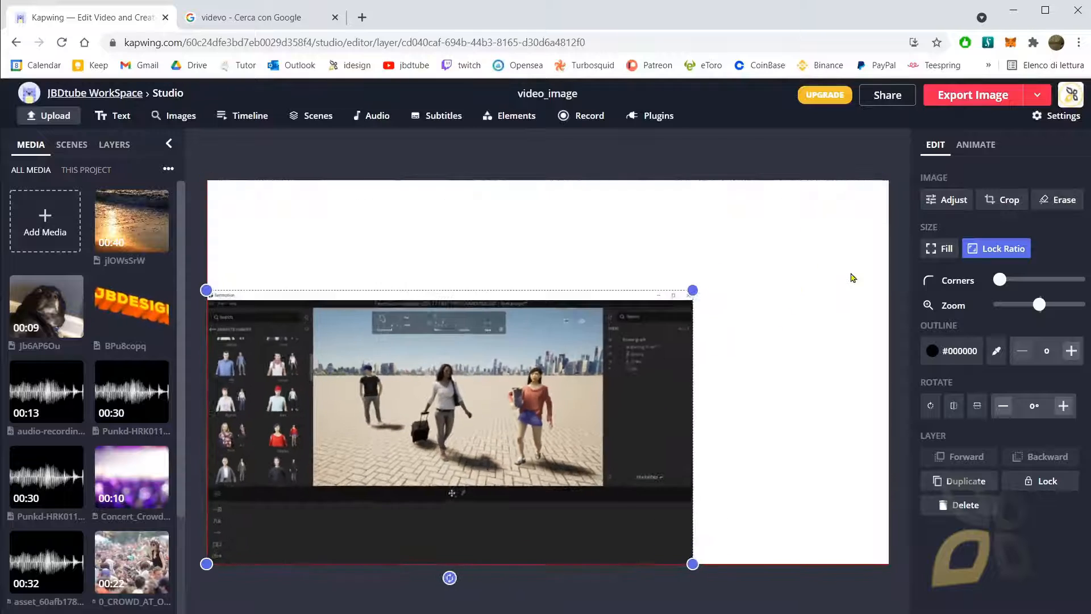
pyautogui.moveTo(693, 290); pyautogui.dragTo(804, 292)
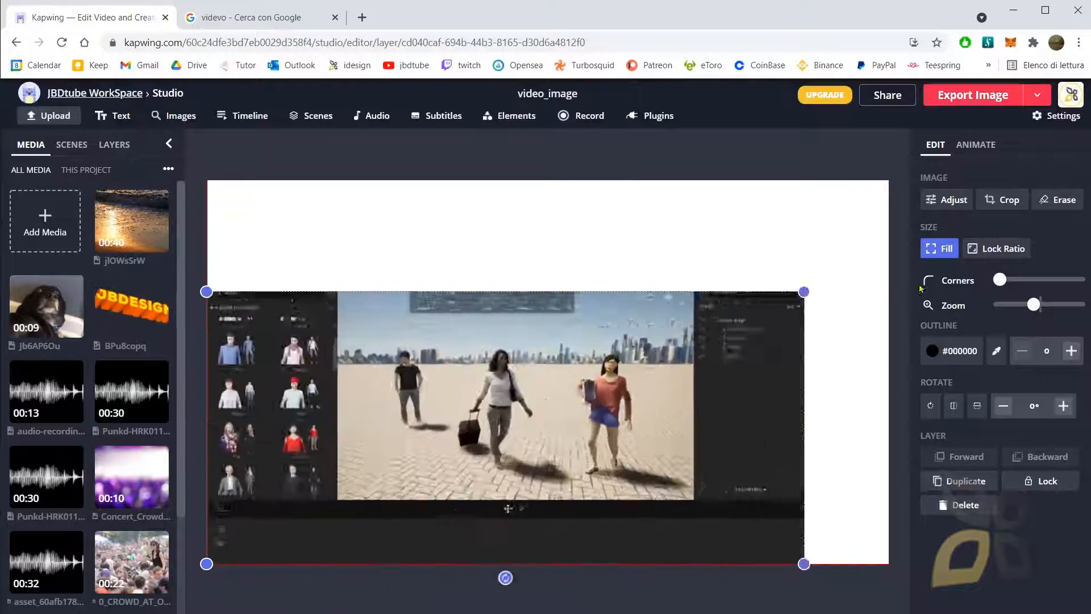
pyautogui.moveTo(921, 288); pyautogui.dragTo(886, 340)
pyautogui.moveTo(627, 392); pyautogui.dragTo(617, 341)
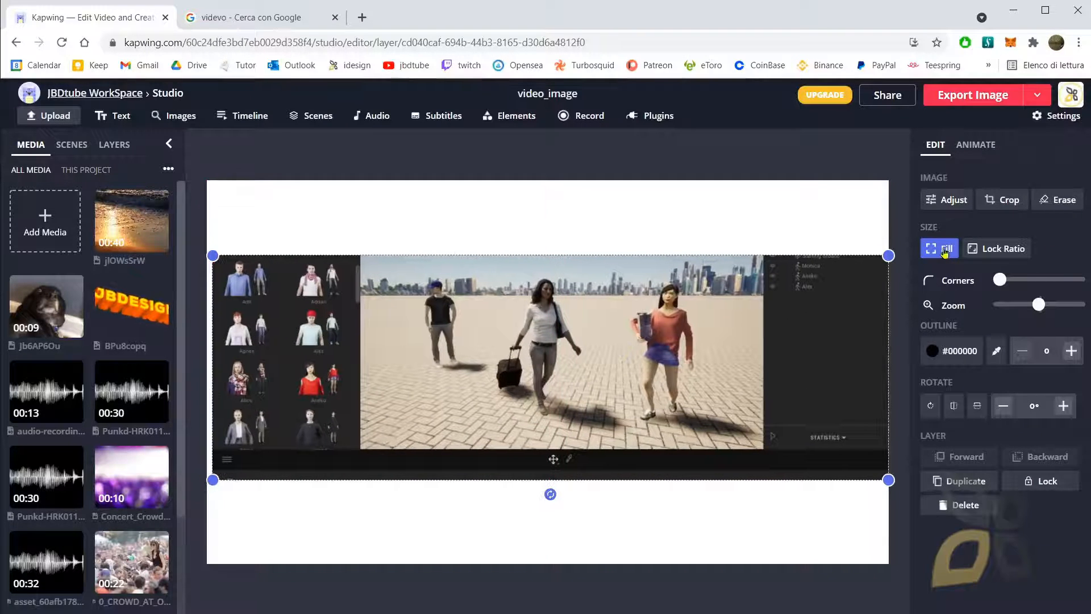
# Step: Lock the image's ratio and enlarge it from its corners until it nearly covers the canvas
pyautogui.click(945, 252)
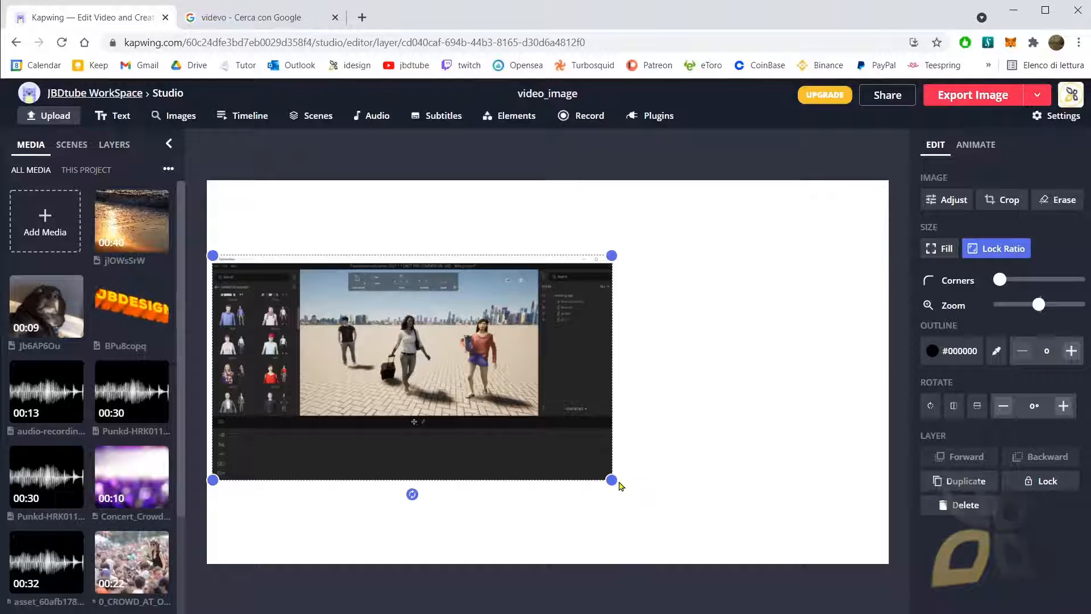
pyautogui.moveTo(611, 480); pyautogui.dragTo(746, 555)
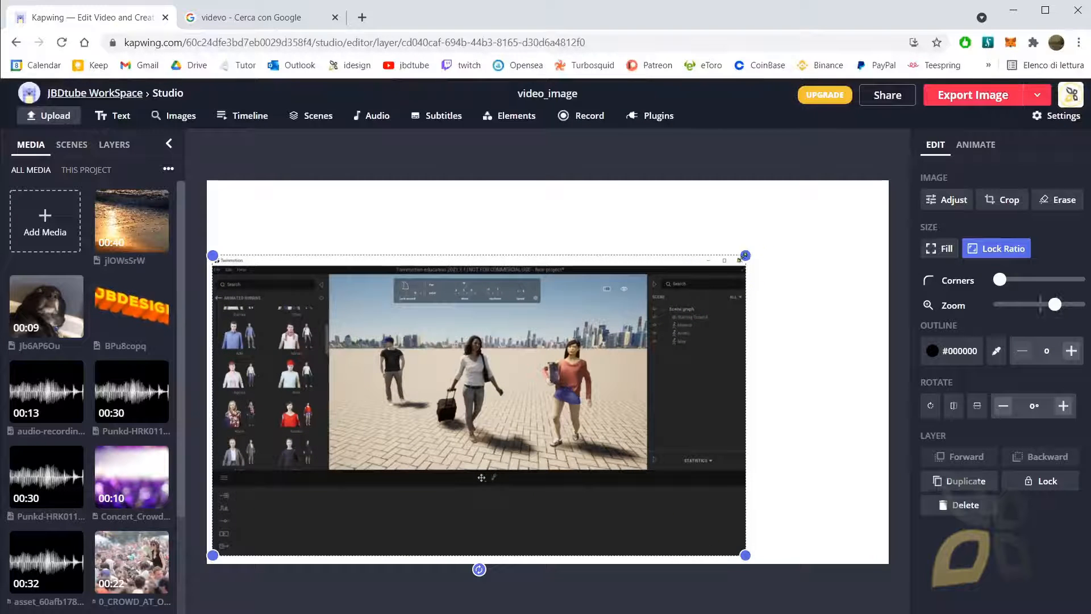
pyautogui.moveTo(745, 256); pyautogui.dragTo(916, 176)
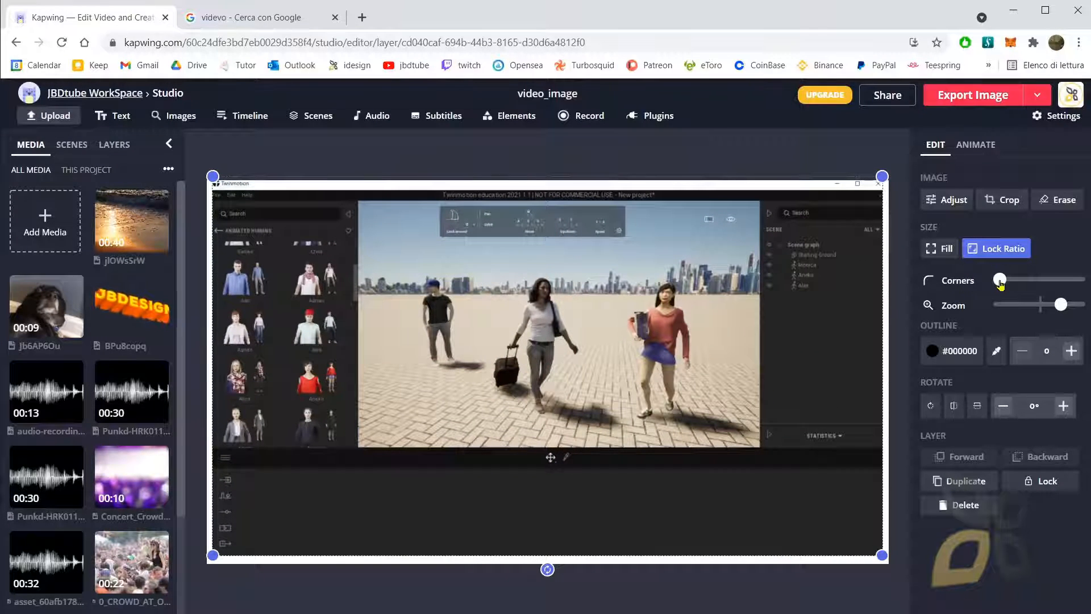
# Step: Round the image's corners and give it a black #000000 outline with a thickness of 14
pyautogui.moveTo(1000, 280); pyautogui.dragTo(1059, 310)
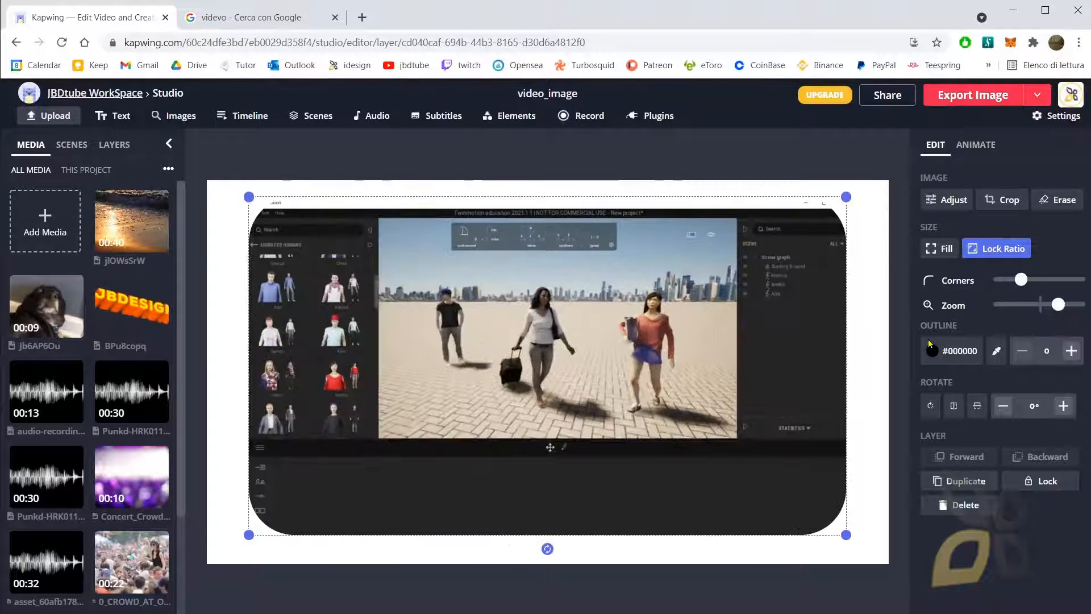
pyautogui.click(1070, 350)
pyautogui.click(1070, 351)
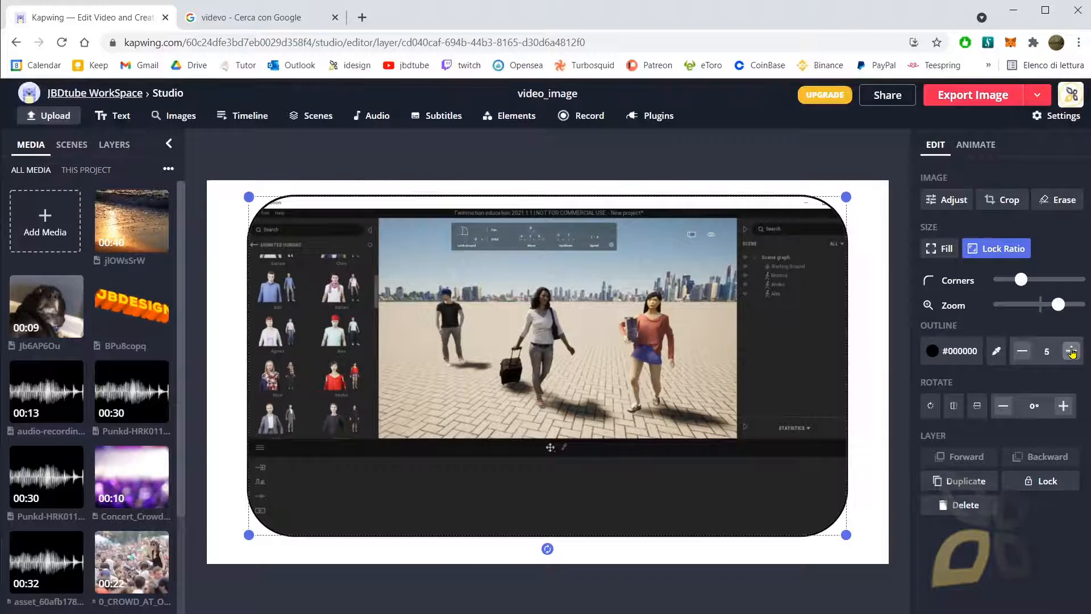
pyautogui.click(1071, 351)
pyautogui.click(1071, 351)
pyautogui.click(1071, 351)
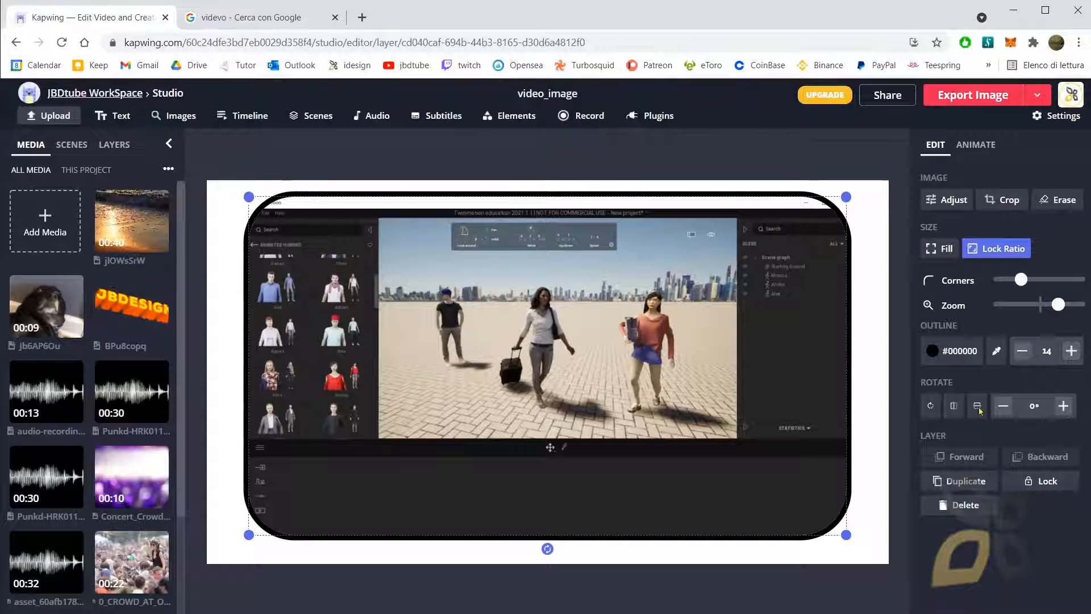
# Step: Try flipping the image horizontally and rotating it clockwise a few degrees, returning it to its unflipped 0° orientation
pyautogui.click(952, 408)
pyautogui.click(952, 408)
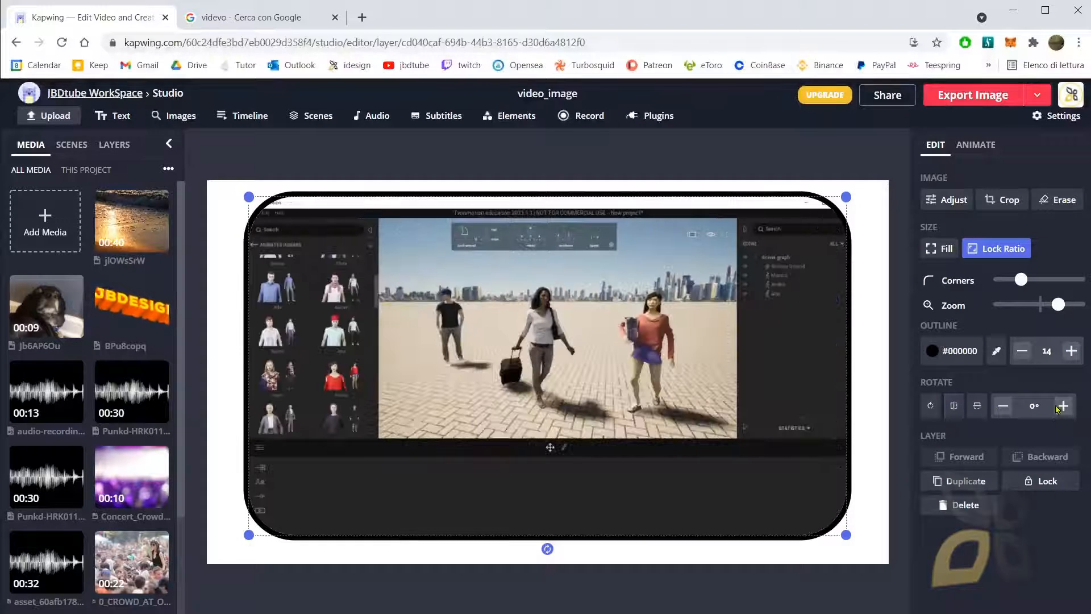
pyautogui.click(1062, 407)
pyautogui.click(1063, 407)
pyautogui.click(1063, 407)
pyautogui.click(1063, 407)
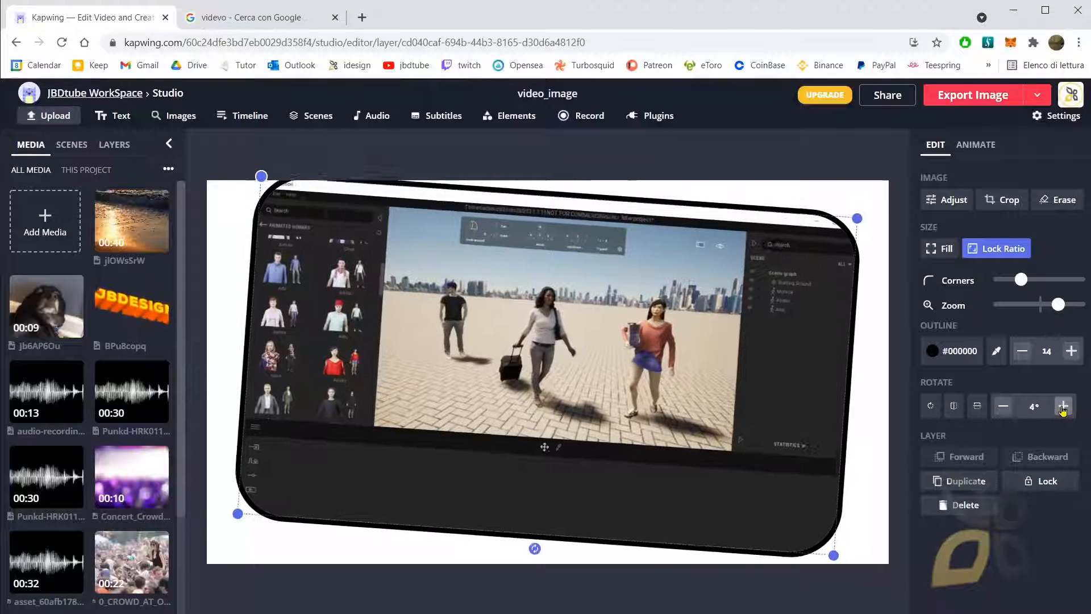
pyautogui.click(1063, 407)
pyautogui.click(1002, 407)
pyautogui.click(1002, 407)
pyautogui.click(1002, 407)
pyautogui.click(1001, 407)
pyautogui.click(1002, 407)
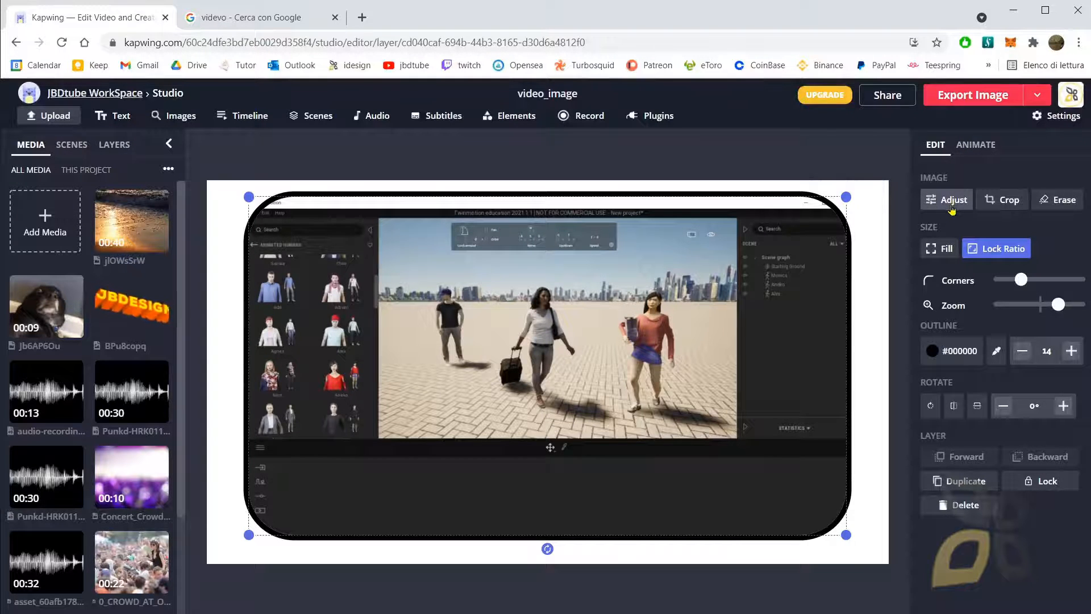
# Step: Try the Flicker animation on the image and stop its preview on the timeline
pyautogui.click(975, 146)
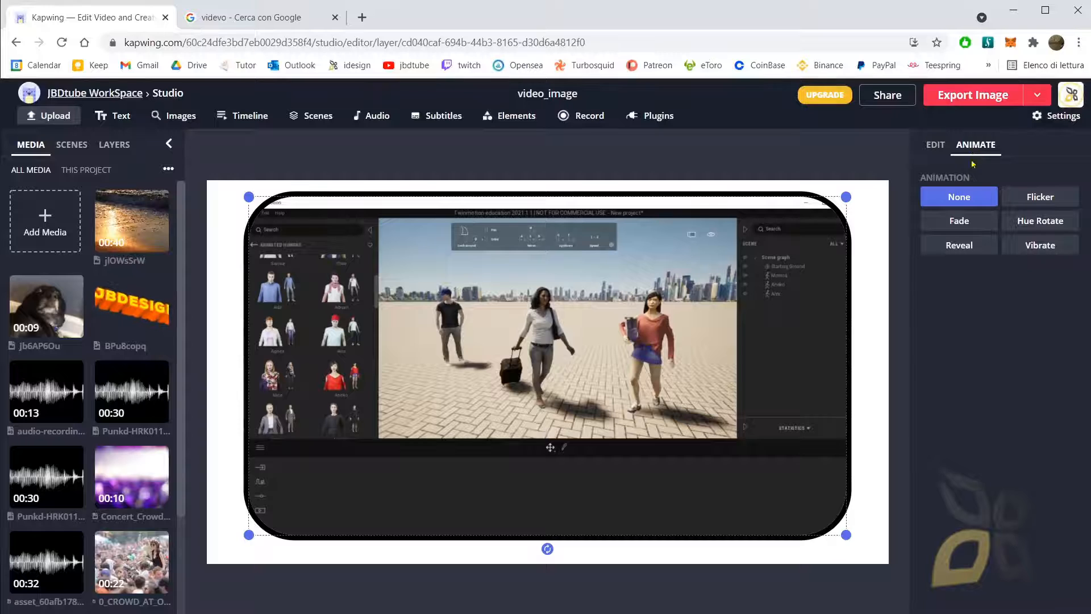
pyautogui.click(1018, 202)
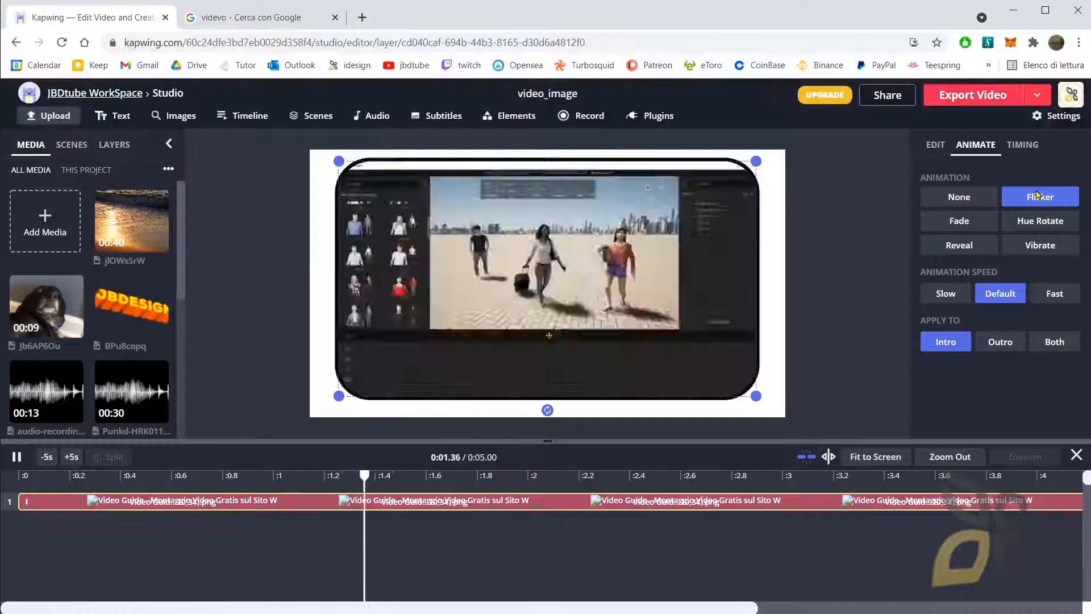
pyautogui.click(465, 478)
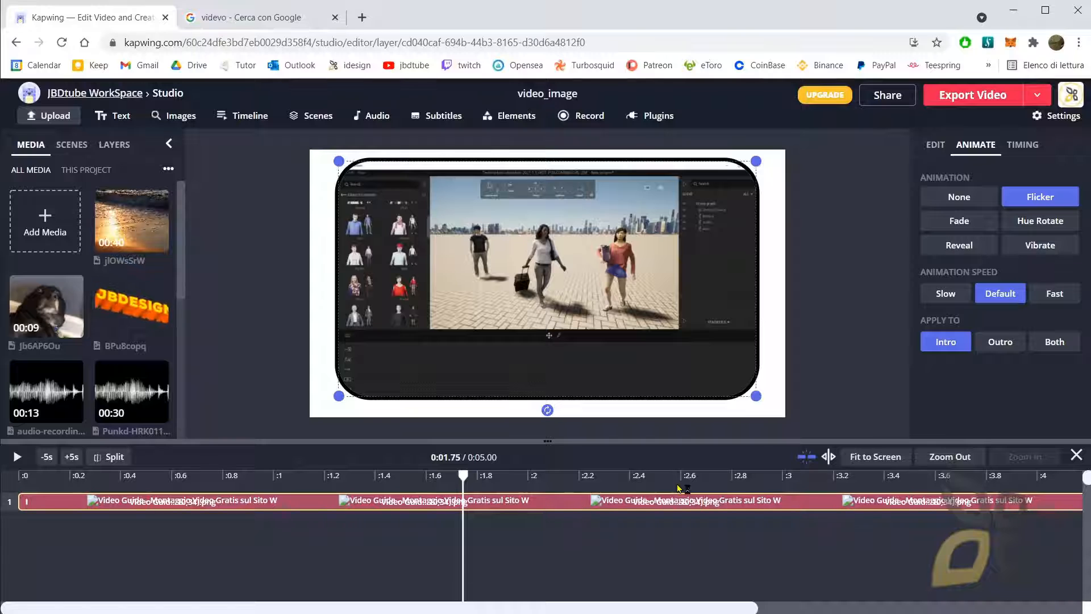
# Step: Apply the Fade animation to the image and scrub through the clip from its start to check the intro
pyautogui.click(955, 220)
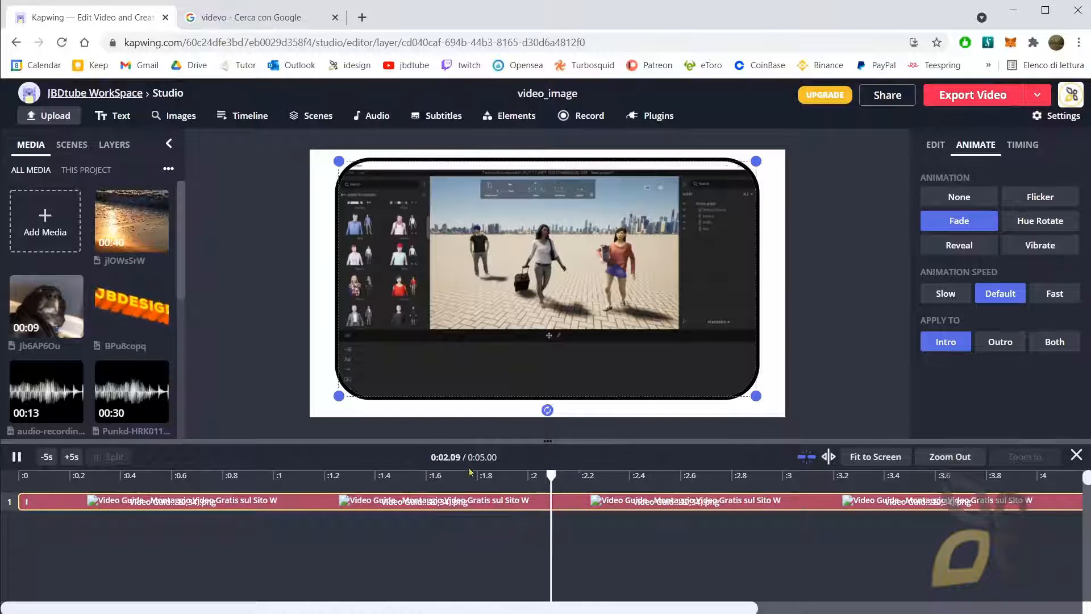
pyautogui.click(396, 476)
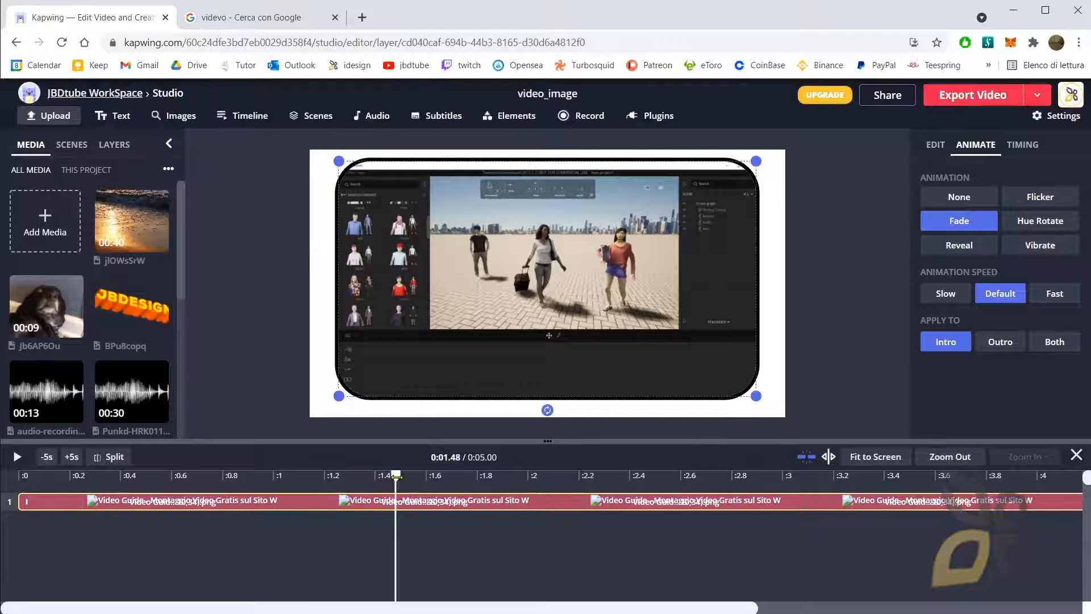
pyautogui.moveTo(396, 476); pyautogui.dragTo(18, 546)
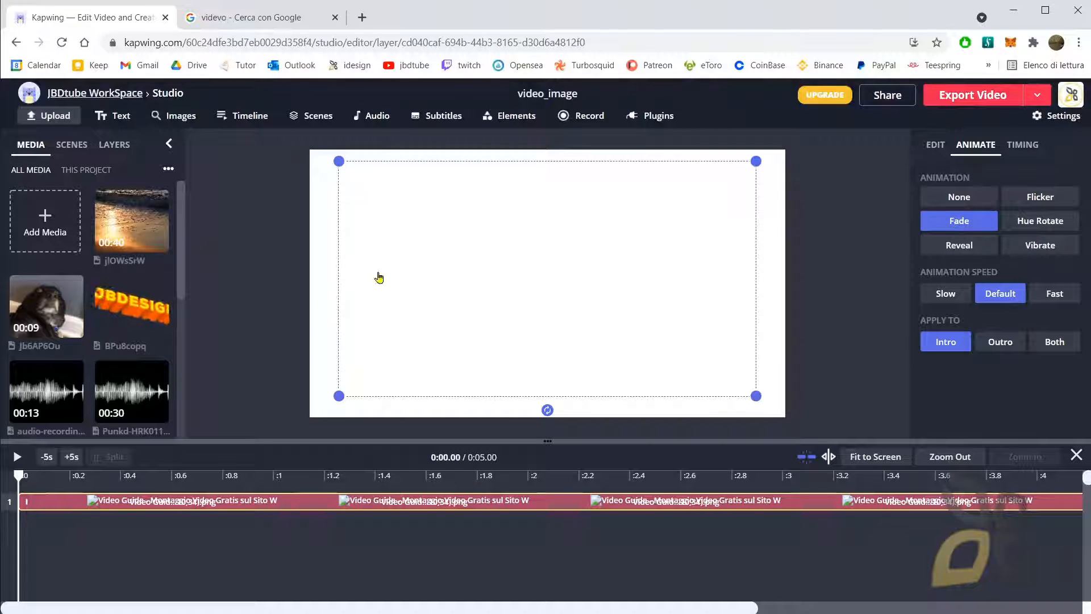
pyautogui.moveTo(47, 476); pyautogui.dragTo(331, 506)
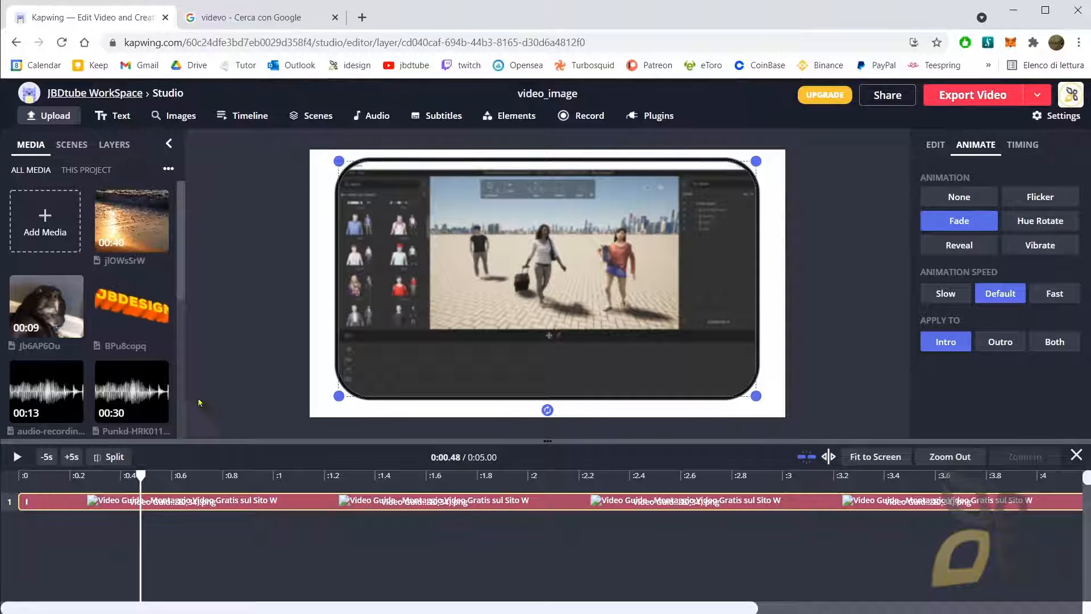
pyautogui.moveTo(141, 473)
pyautogui.mouseDown()
pyautogui.moveTo(27, 490)
pyautogui.moveTo(126, 487)
pyautogui.mouseUp()
pyautogui.click(222, 499)
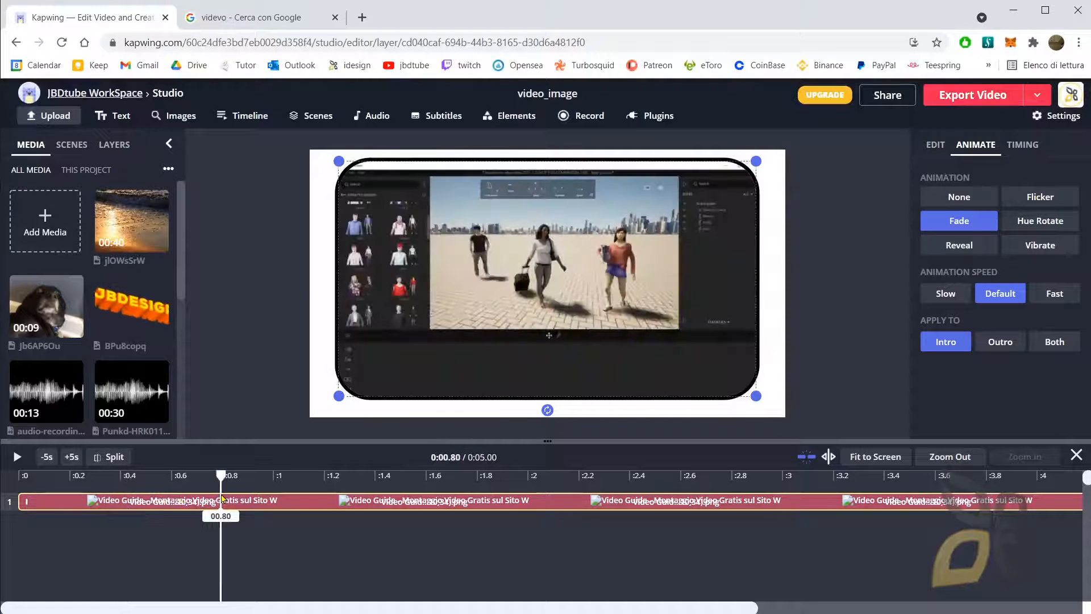
pyautogui.moveTo(221, 499); pyautogui.dragTo(851, 512)
pyautogui.click(872, 456)
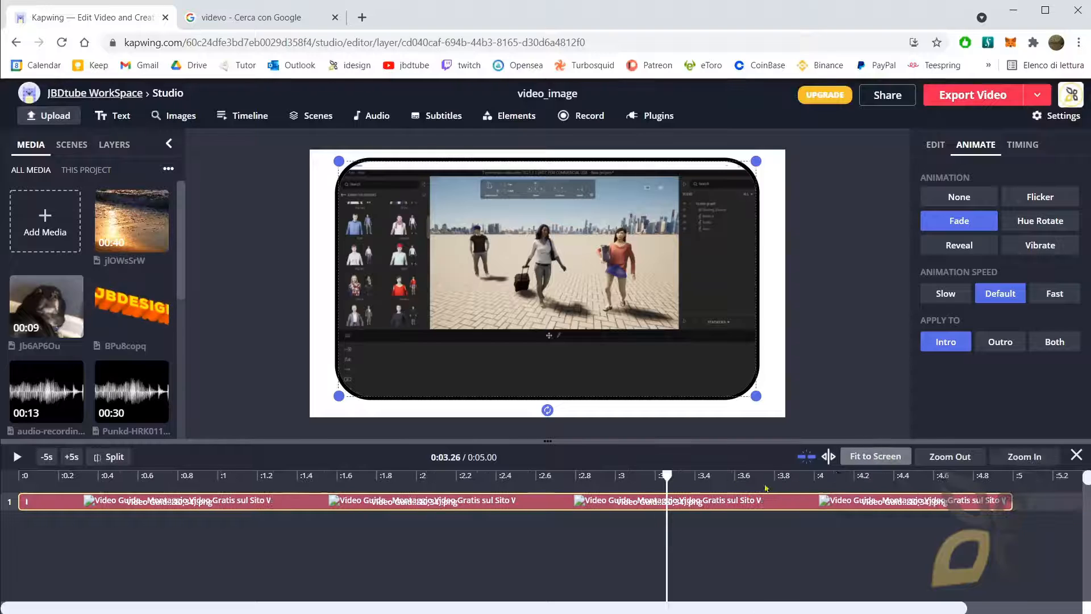
pyautogui.moveTo(667, 476); pyautogui.dragTo(509, 511)
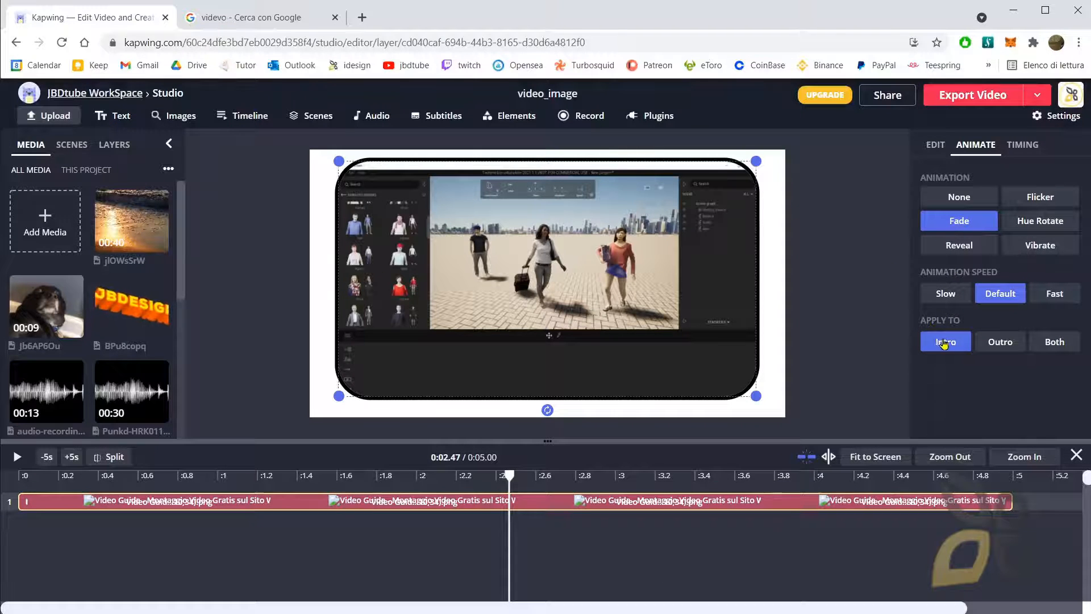
# Step: Try the fade on the outro only, and apply it to both the intro and the outro
pyautogui.click(997, 342)
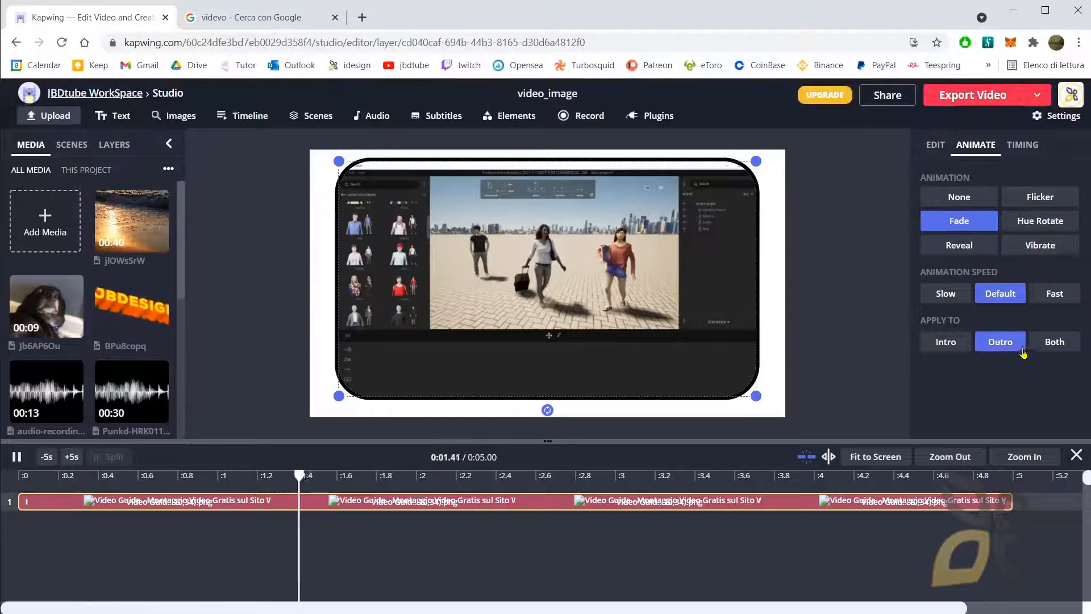
pyautogui.click(1054, 342)
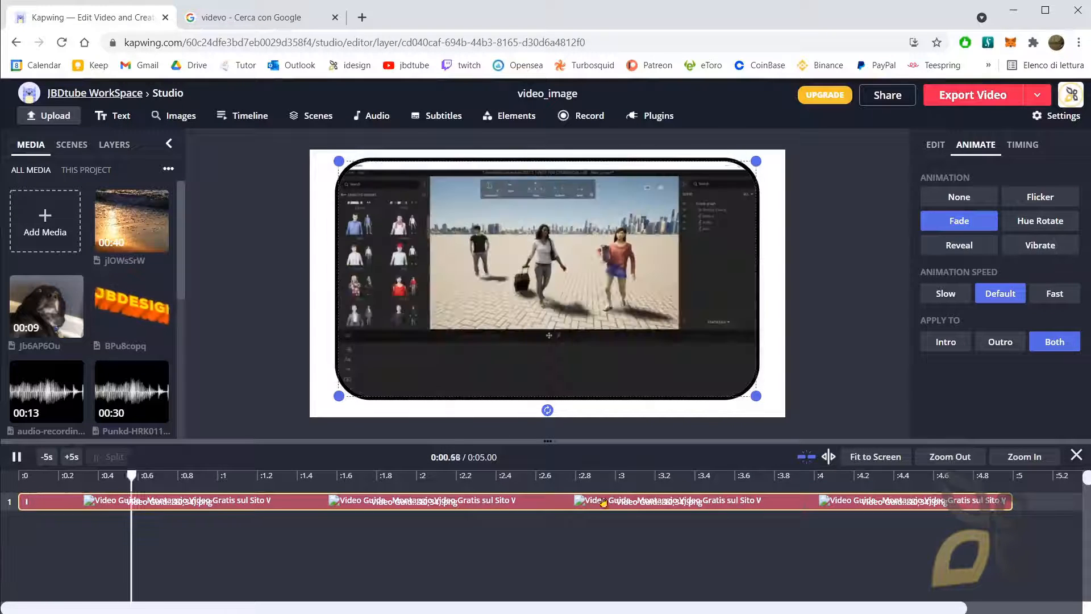
pyautogui.click(536, 477)
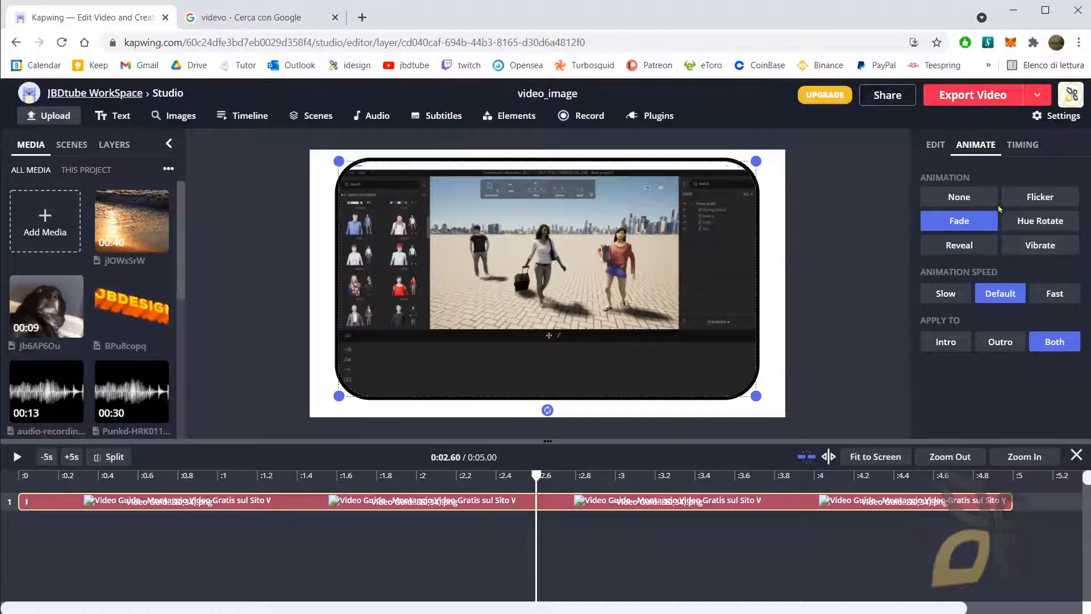
pyautogui.click(931, 147)
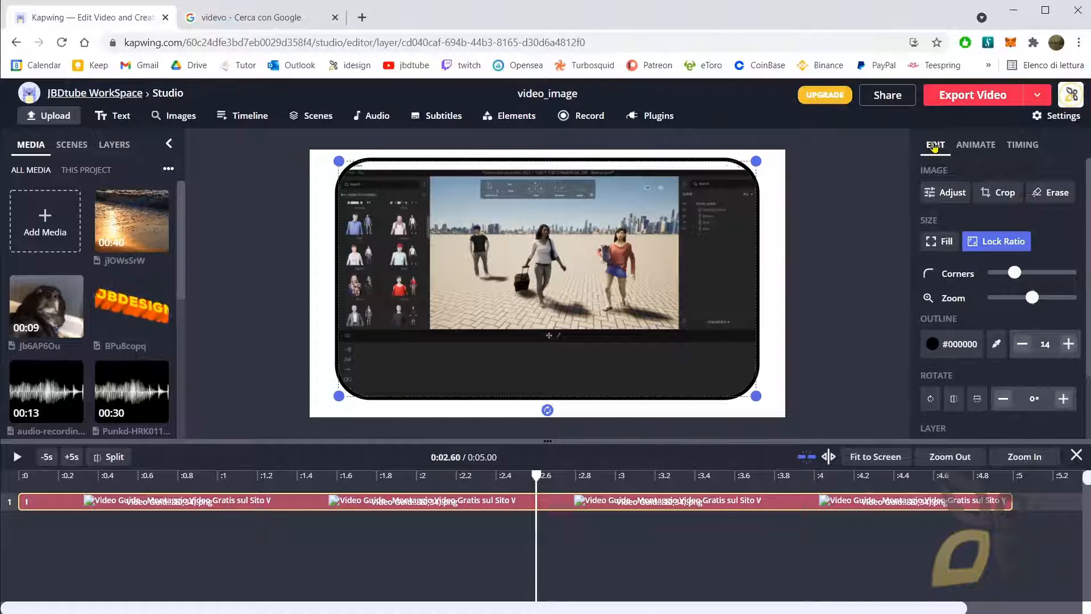
pyautogui.click(988, 147)
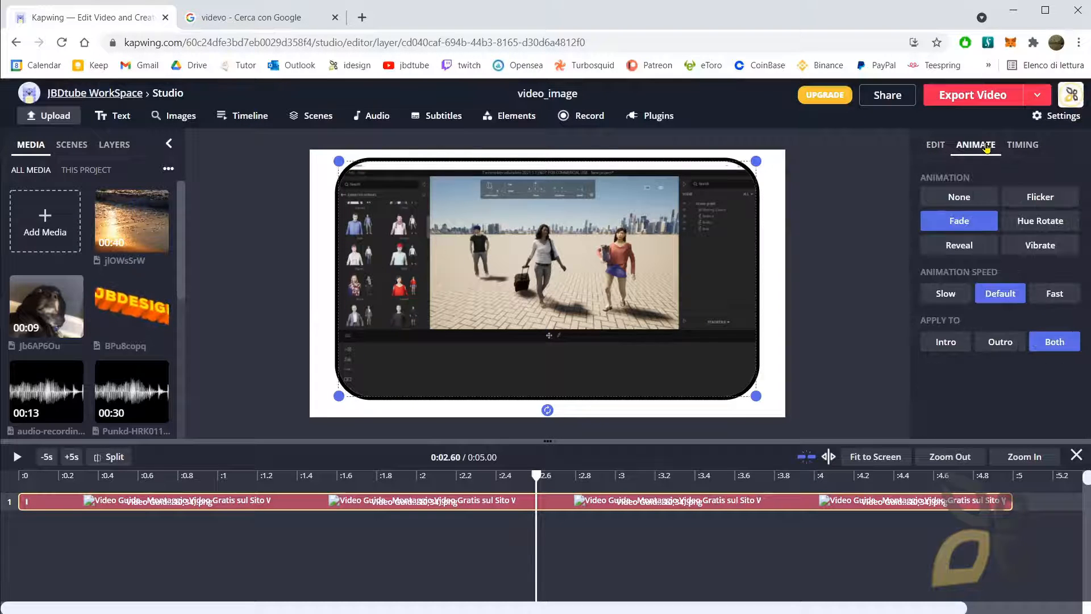
# Step: Compare the Slow and Fast animation speeds, set the fade to Slow, and stop the preview near 0:01.48
pyautogui.click(945, 295)
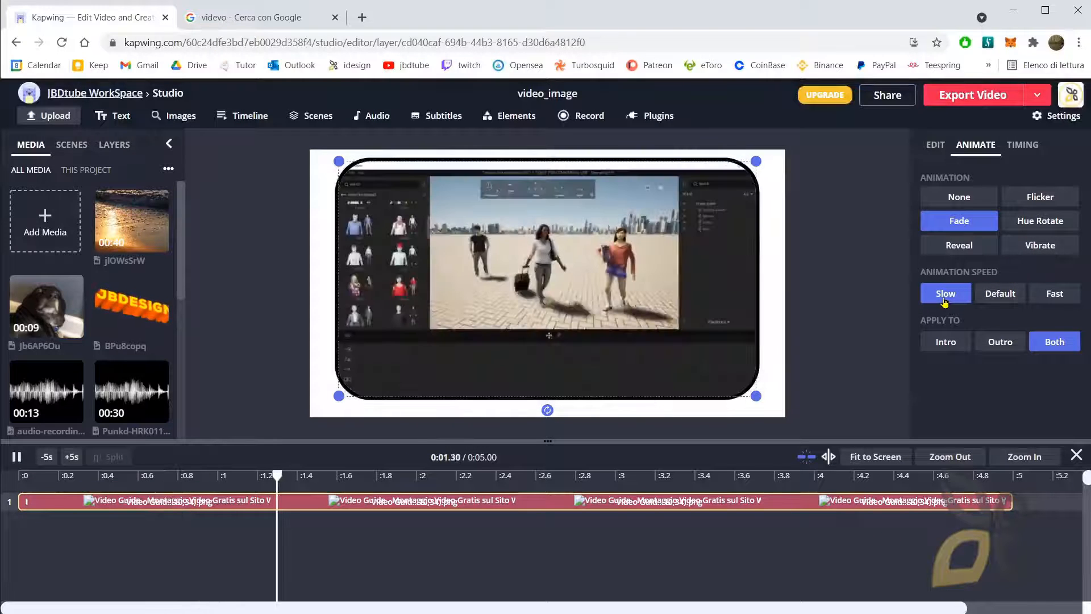
pyautogui.click(1056, 297)
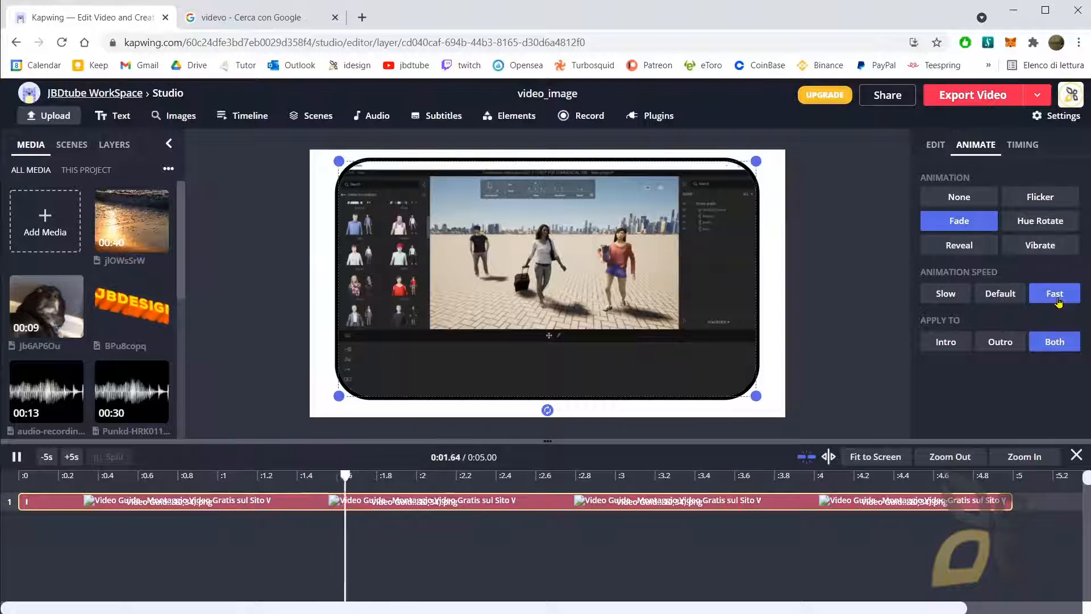
pyautogui.click(946, 293)
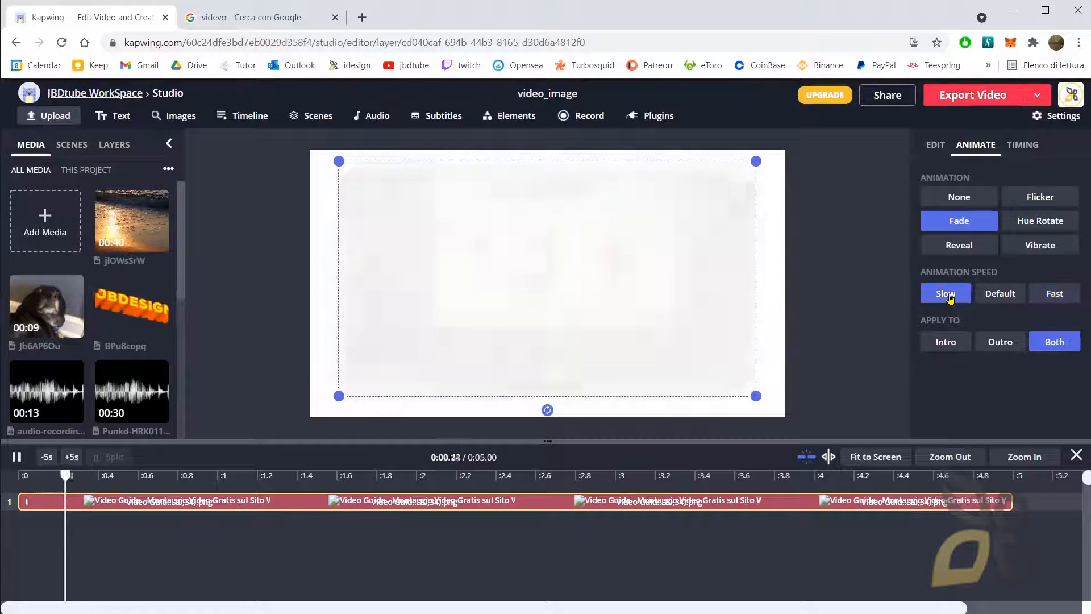
pyautogui.click(331, 480)
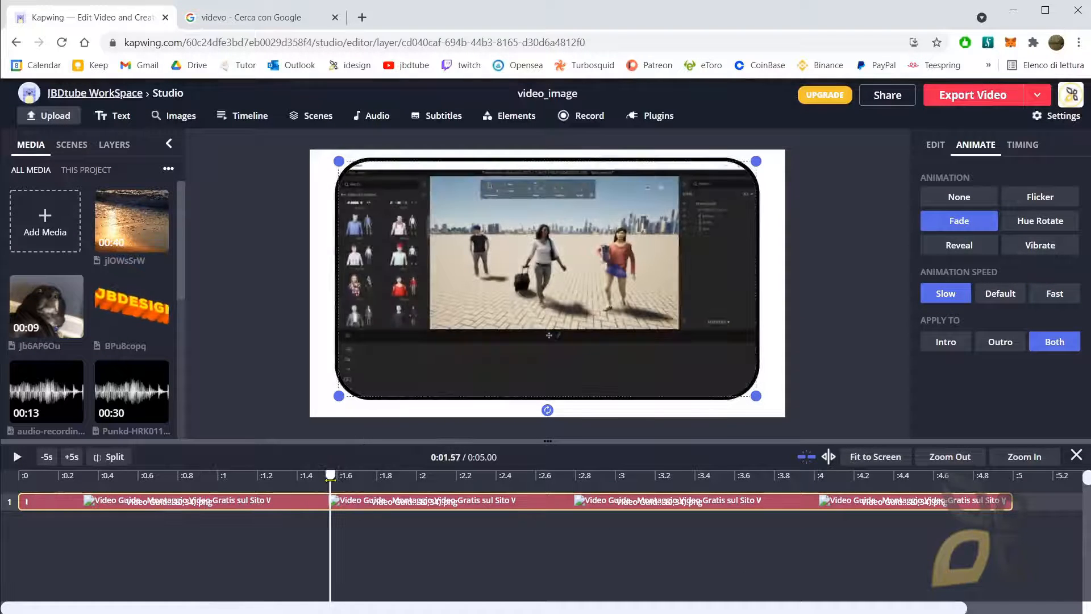
pyautogui.moveTo(331, 480)
pyautogui.mouseDown()
pyautogui.moveTo(217, 480)
pyautogui.moveTo(313, 480)
pyautogui.mouseUp()
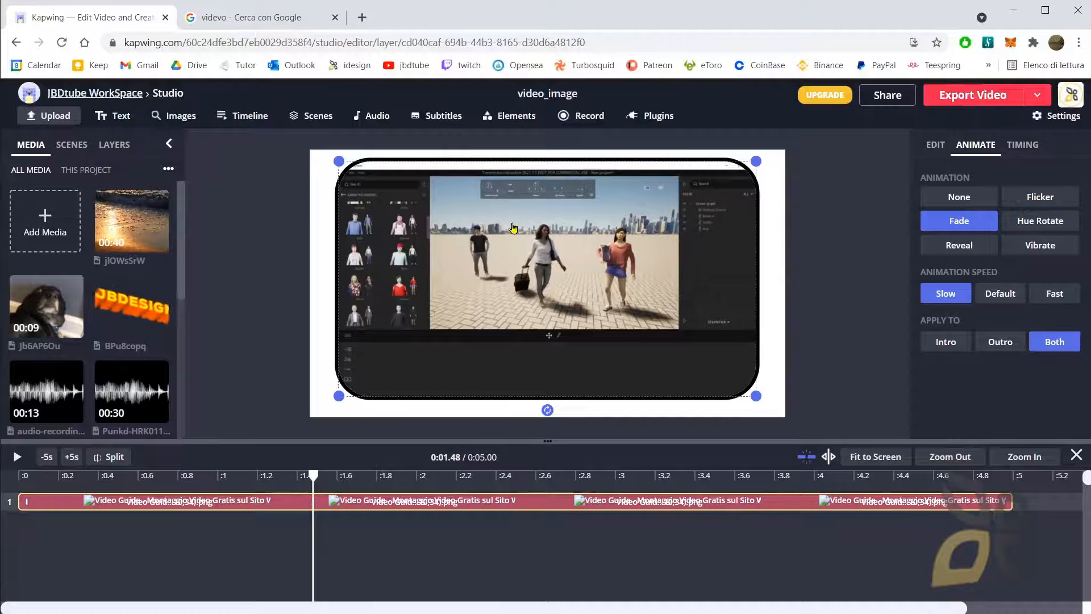
# Step: Examine the image's start and end timing options and move the playhead to about 0:02.08
pyautogui.scroll(-4, 102, 325)
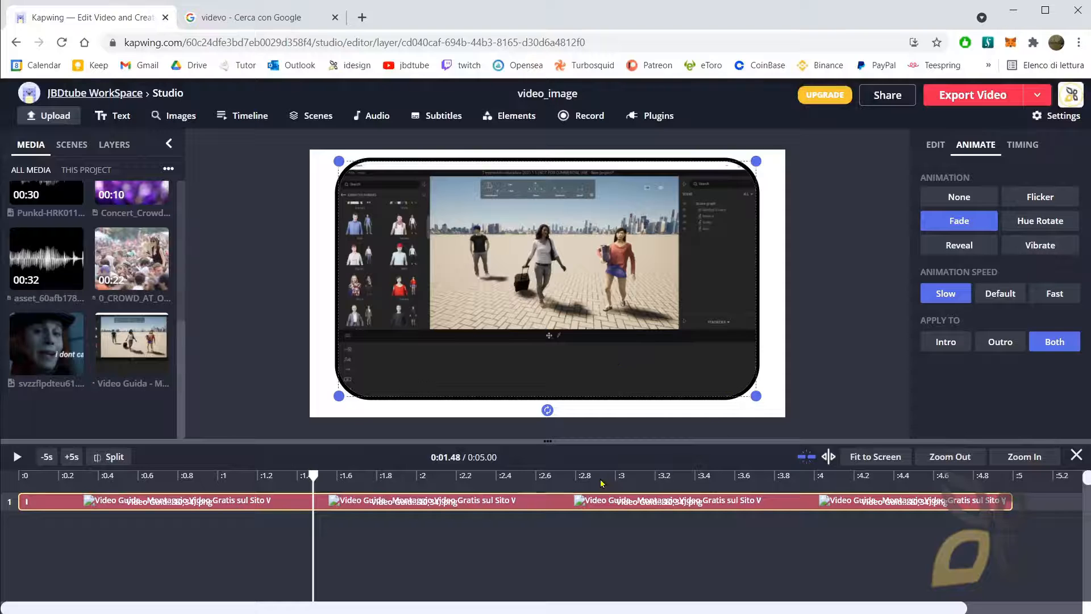
pyautogui.click(1013, 146)
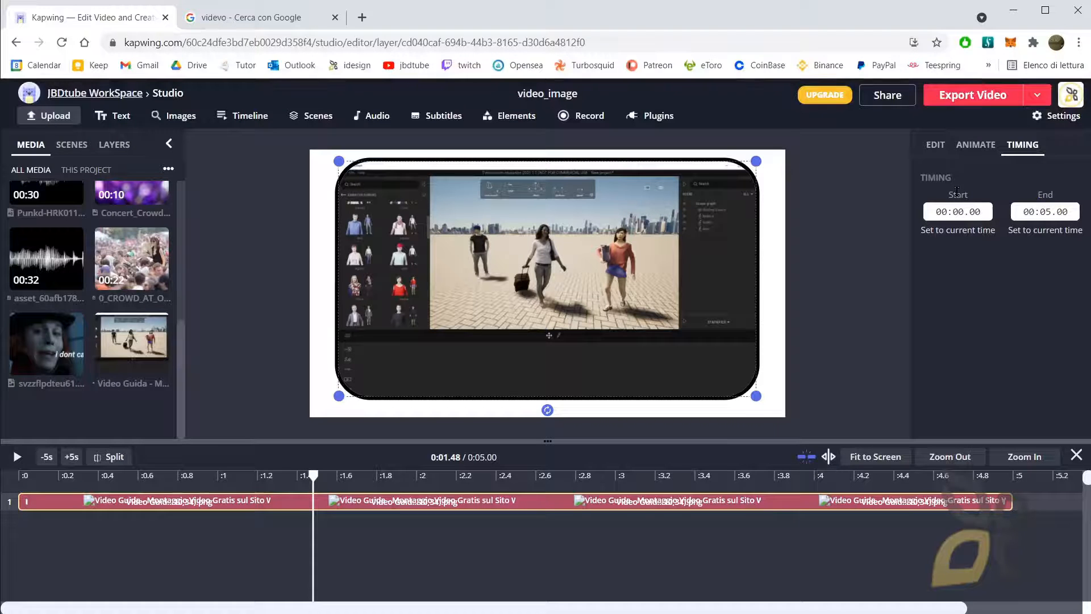
pyautogui.click(954, 237)
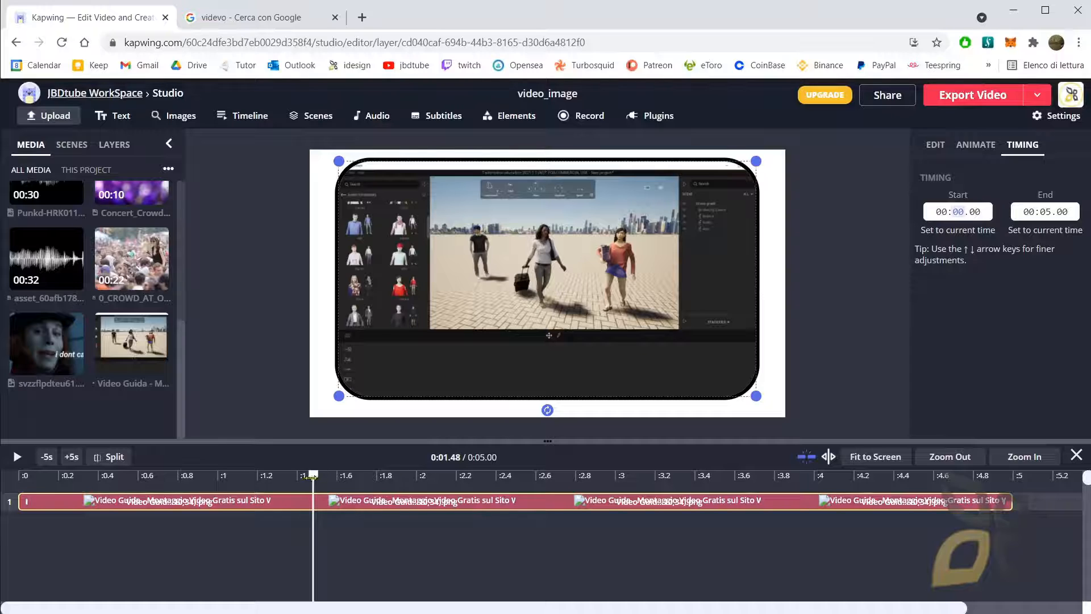
pyautogui.moveTo(310, 476); pyautogui.dragTo(433, 476)
# Step: Delete the image layer from the canvas
pyautogui.click(391, 243)
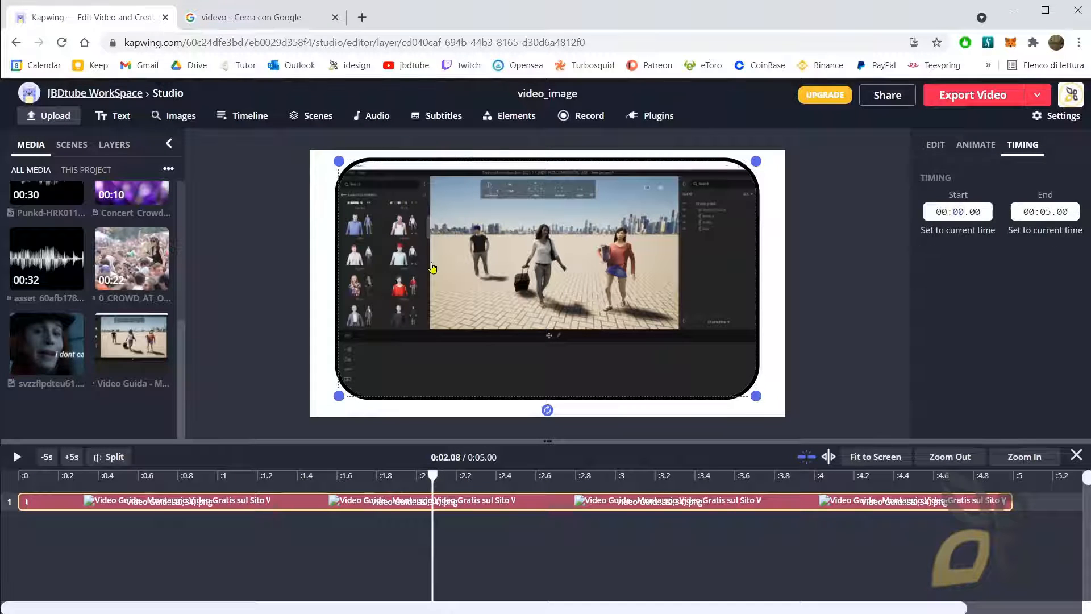
pyautogui.press('Delete')
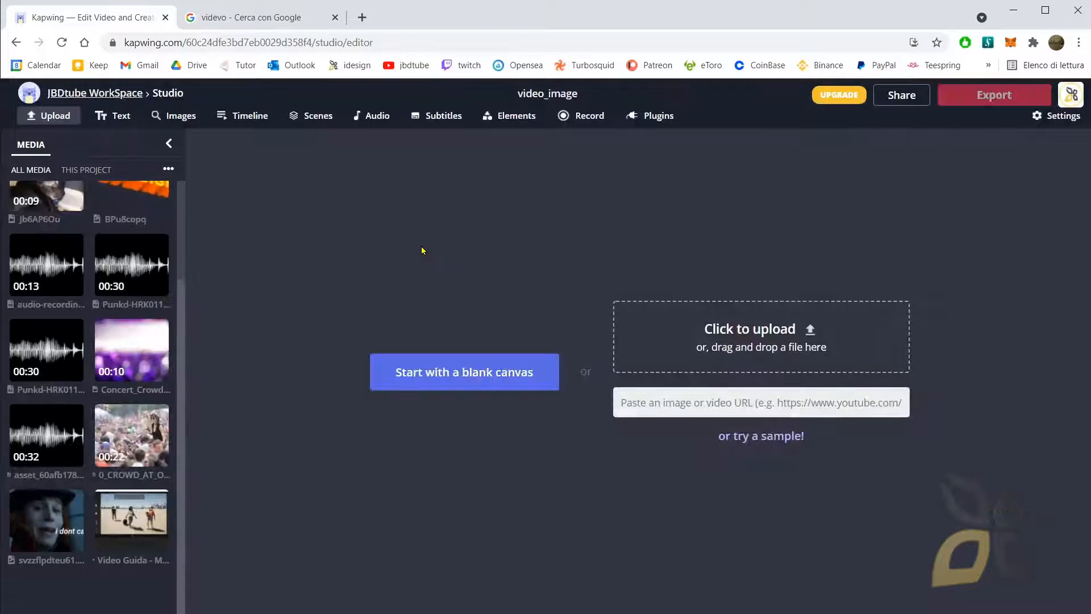
# Step: Switch to the Google results for videvo, open the Videvo website and browse its popular stock videos
pyautogui.click(280, 23)
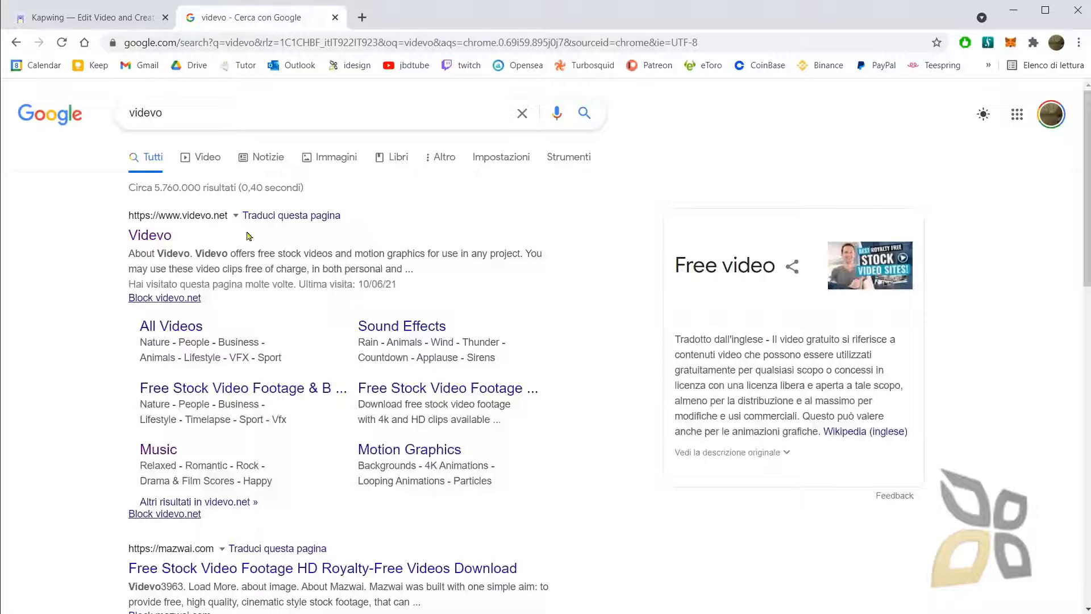
pyautogui.click(147, 239)
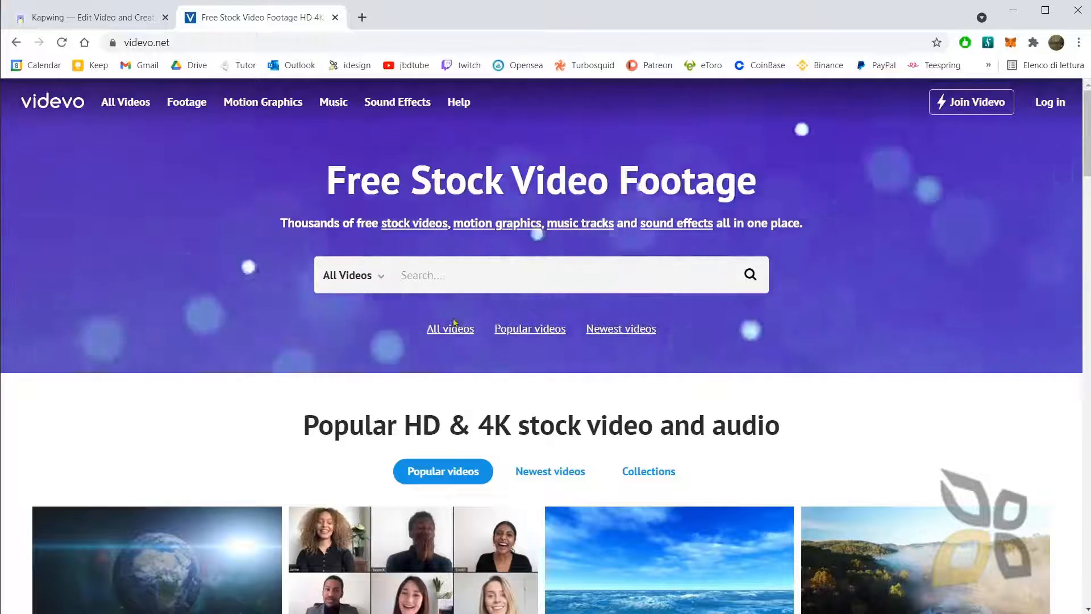
pyautogui.scroll(-4, 514, 370)
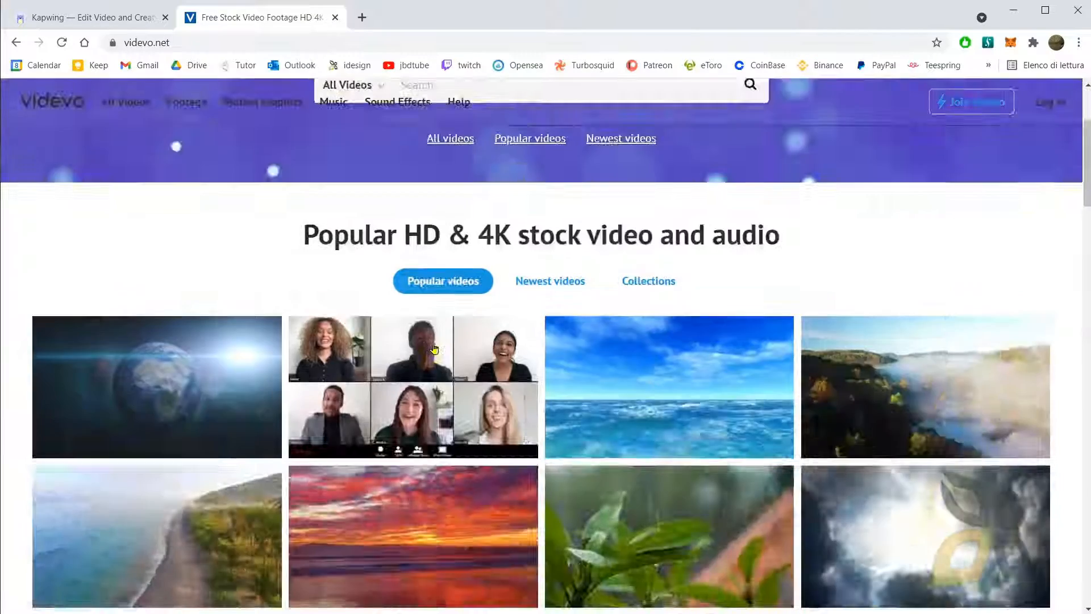
pyautogui.scroll(-2, 605, 390)
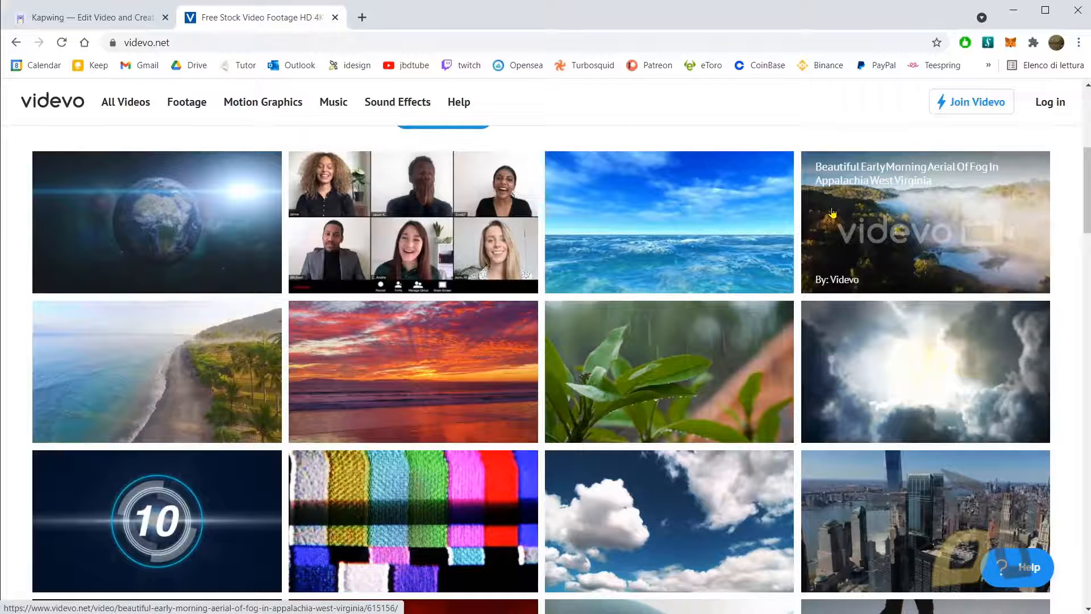
pyautogui.scroll(-4, 501, 420)
pyautogui.scroll(-1, 222, 390)
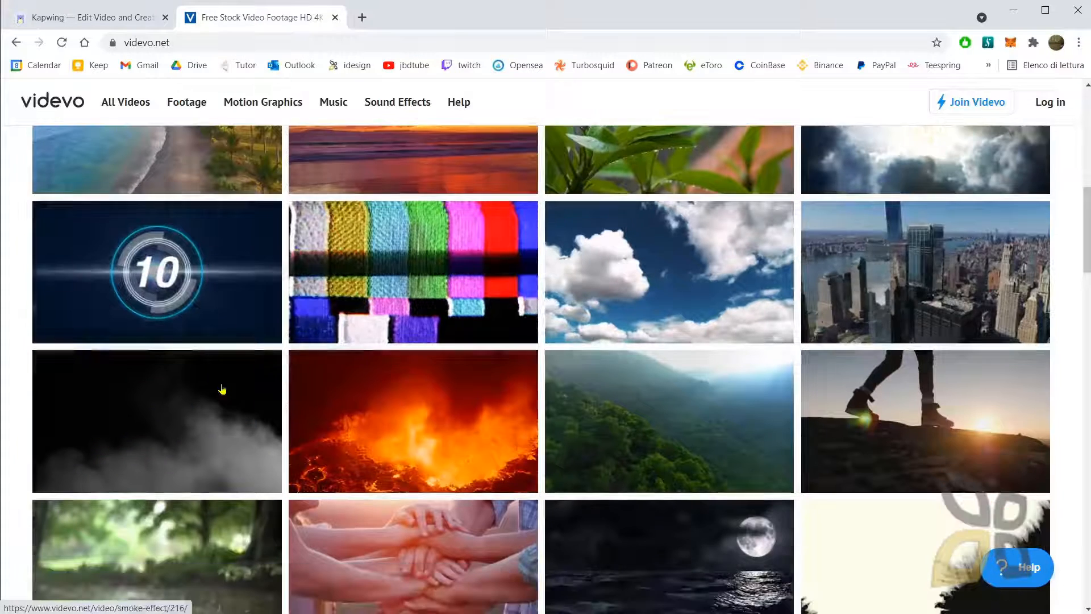
pyautogui.scroll(-3, 223, 389)
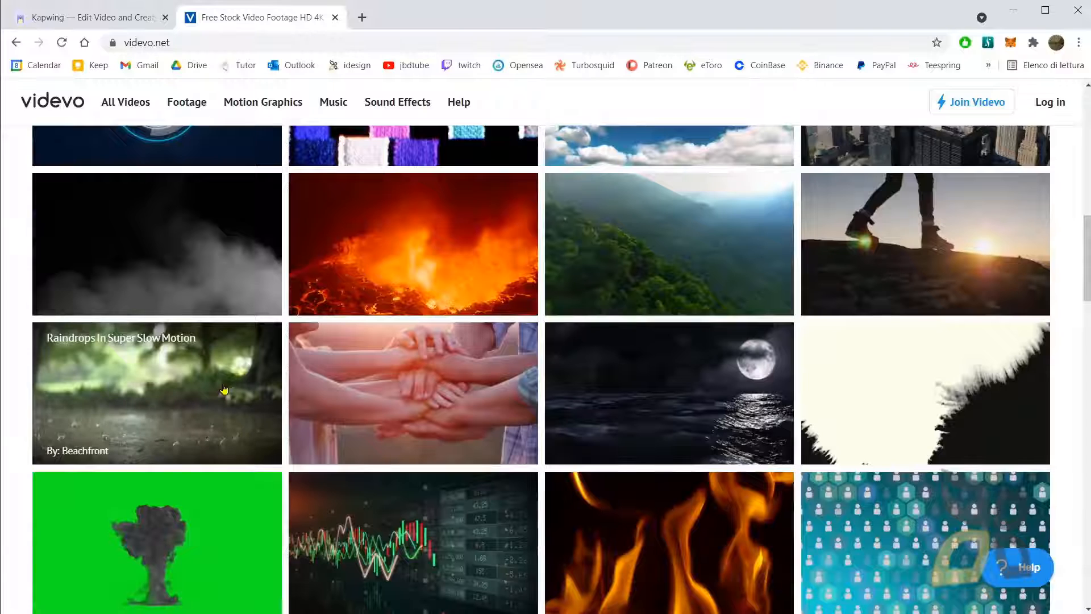
pyautogui.scroll(-3, 224, 389)
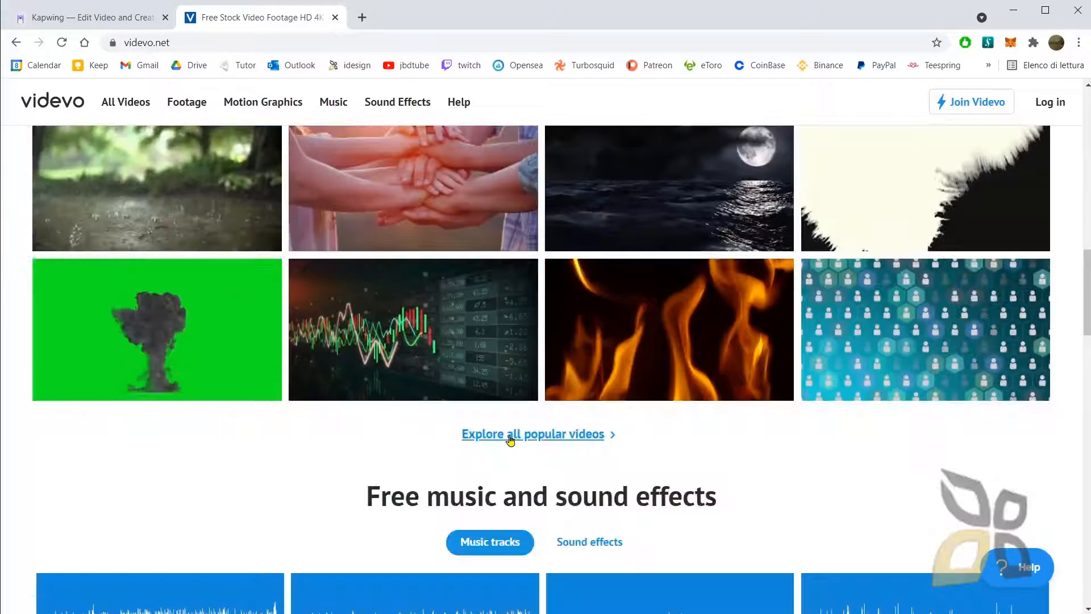
# Step: Browse all popular Videvo footage, open the free clip Raindrops in Super Slow Motion and download it
pyautogui.click(510, 436)
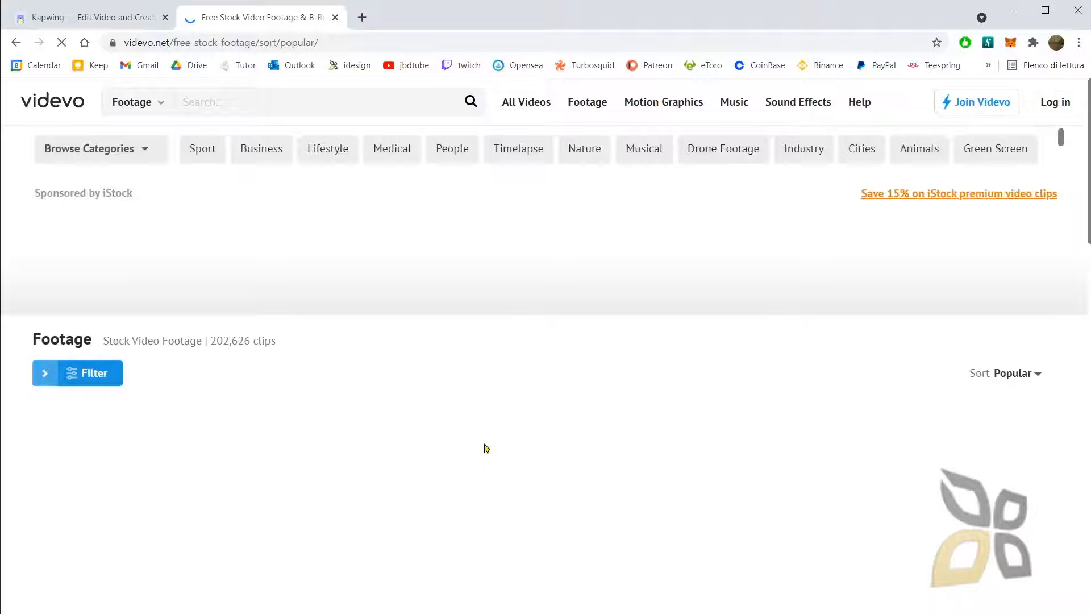
pyautogui.scroll(-4, 486, 448)
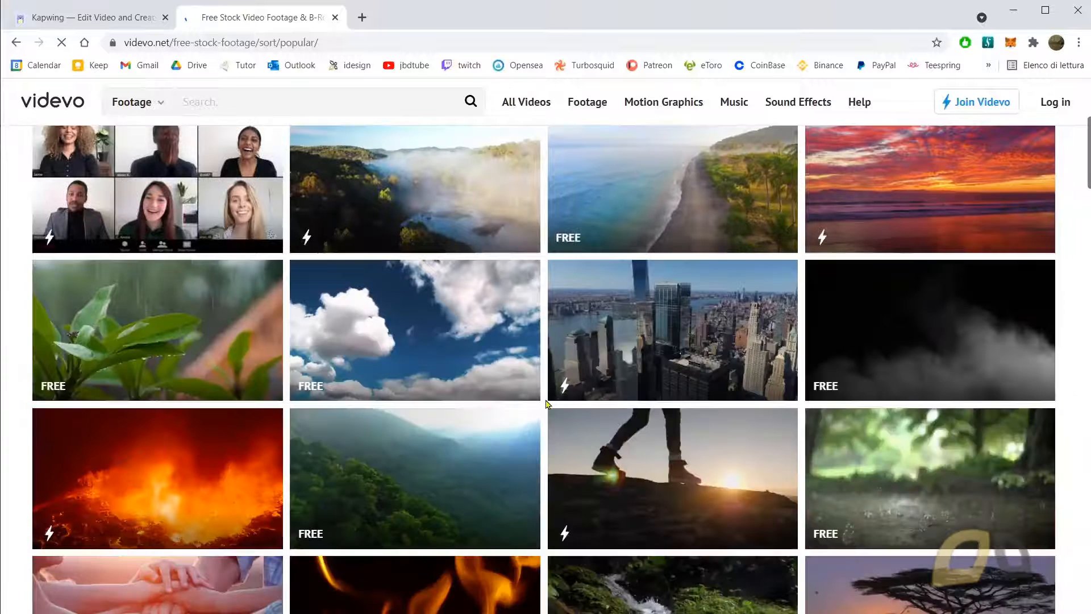
pyautogui.scroll(-3, 535, 404)
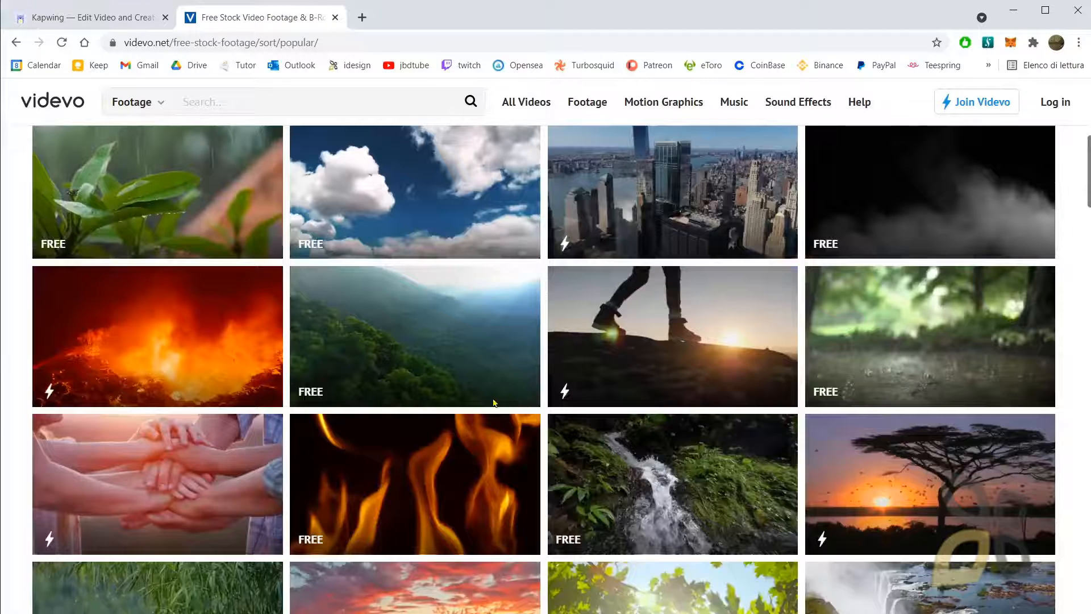
pyautogui.moveTo(201, 348)
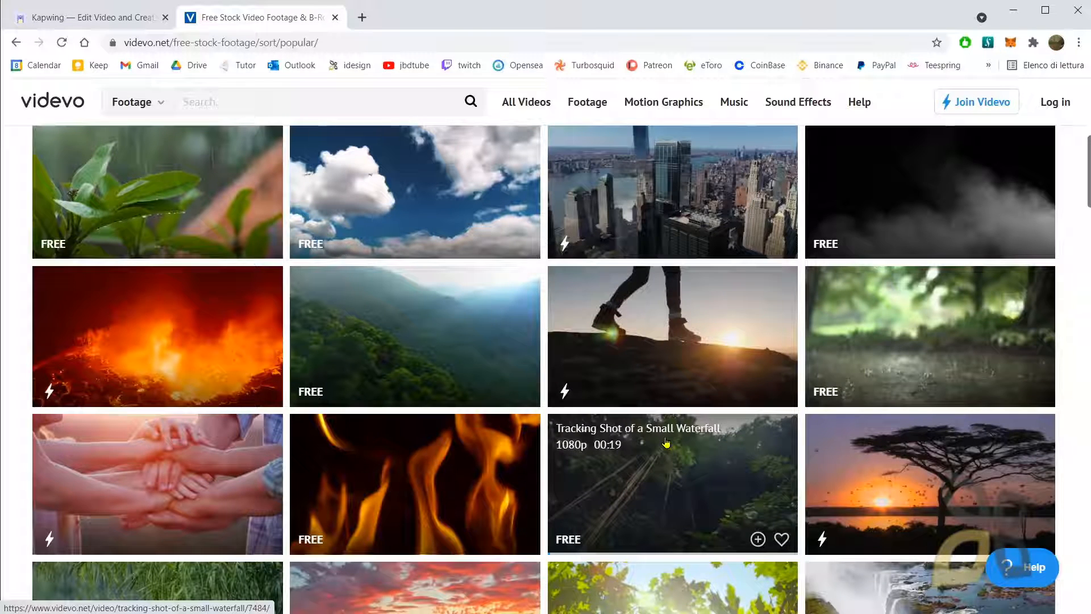
pyautogui.click(856, 367)
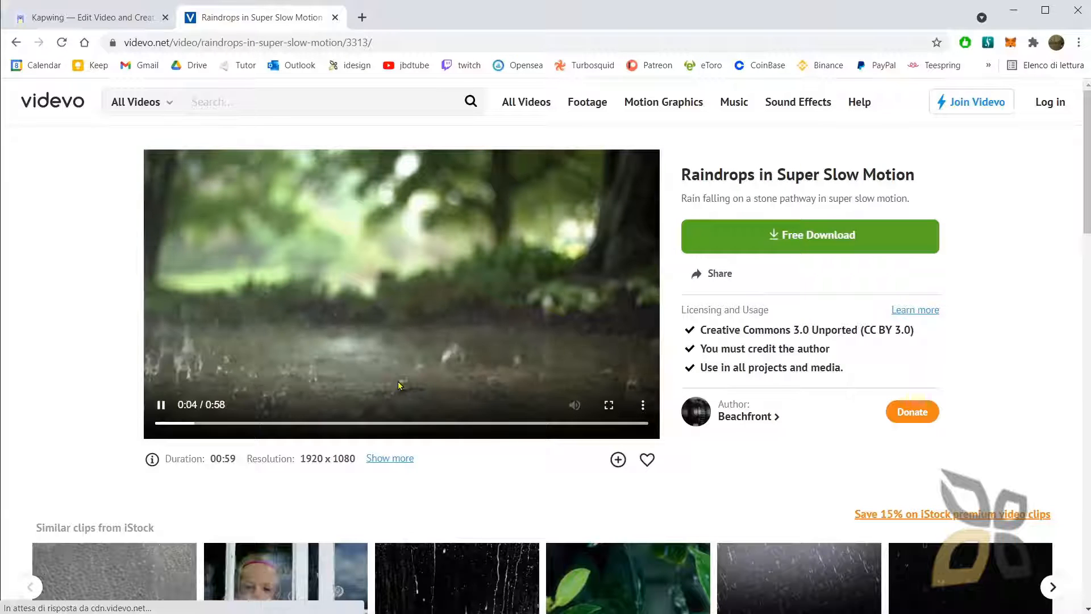
pyautogui.click(787, 244)
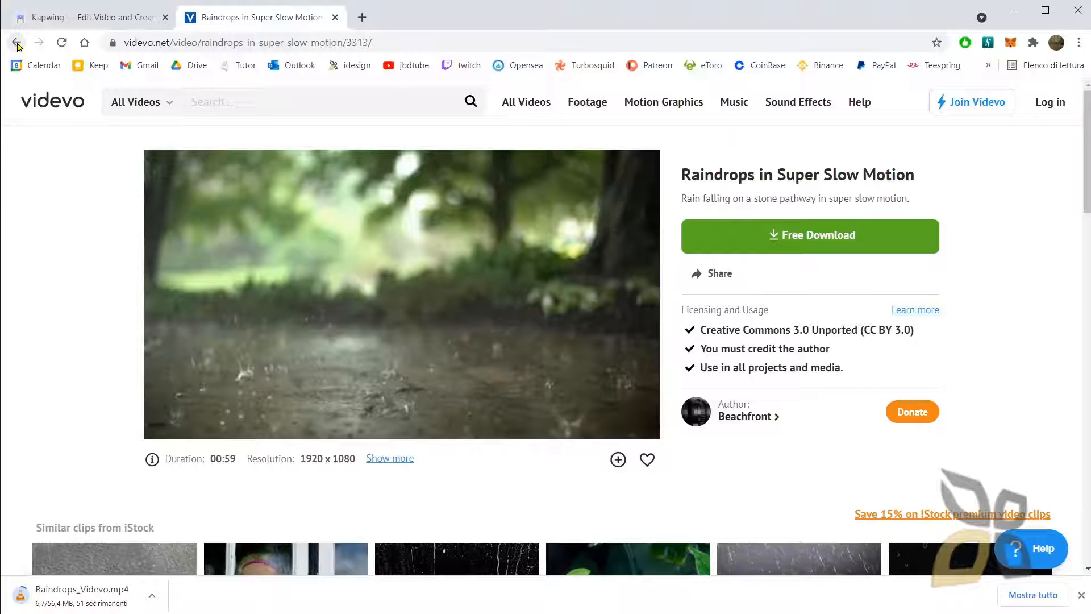
# Step: Return to the popular footage list and search Videvo's footage for green screen
pyautogui.click(16, 42)
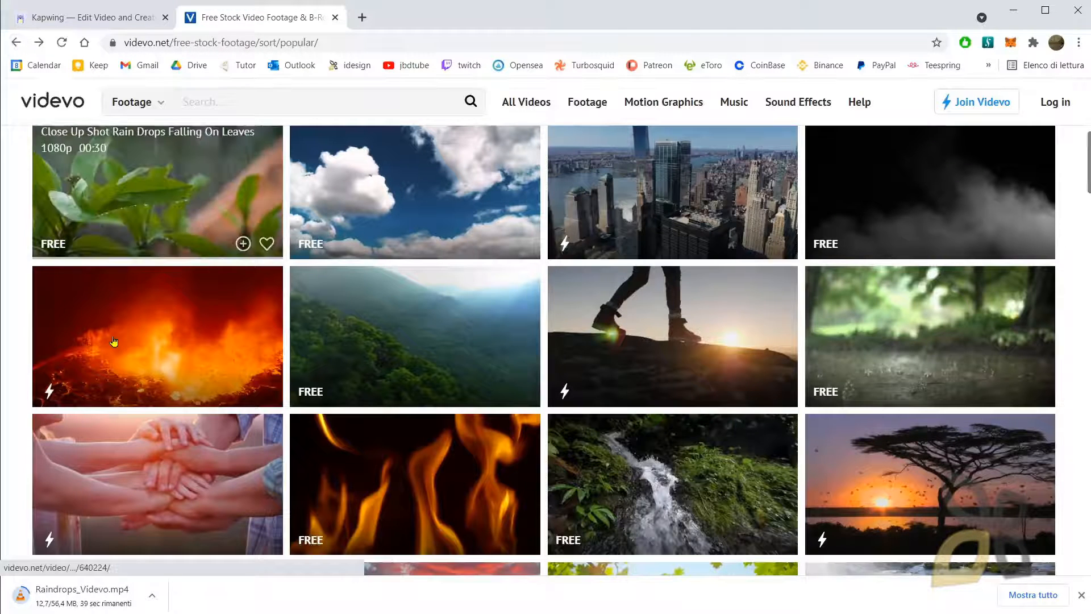
pyautogui.scroll(8, 114, 342)
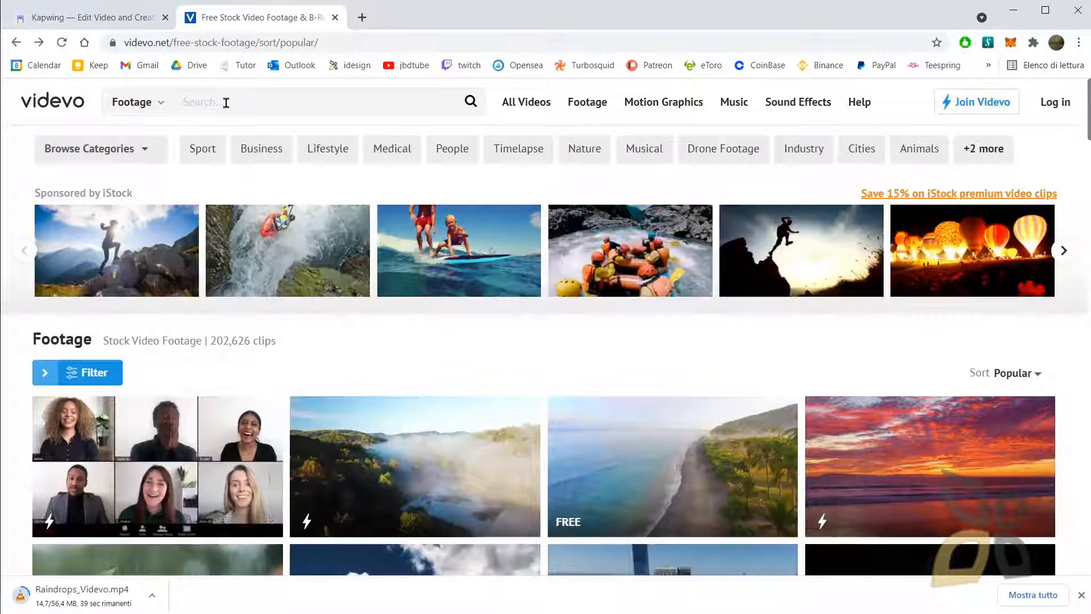
pyautogui.click(226, 102)
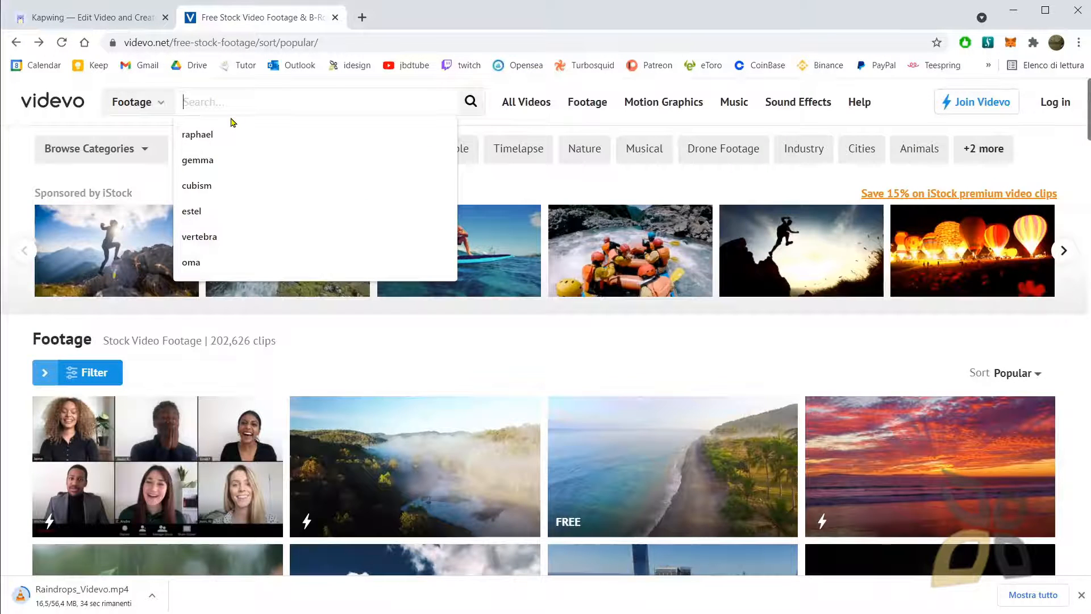
pyautogui.write('green')
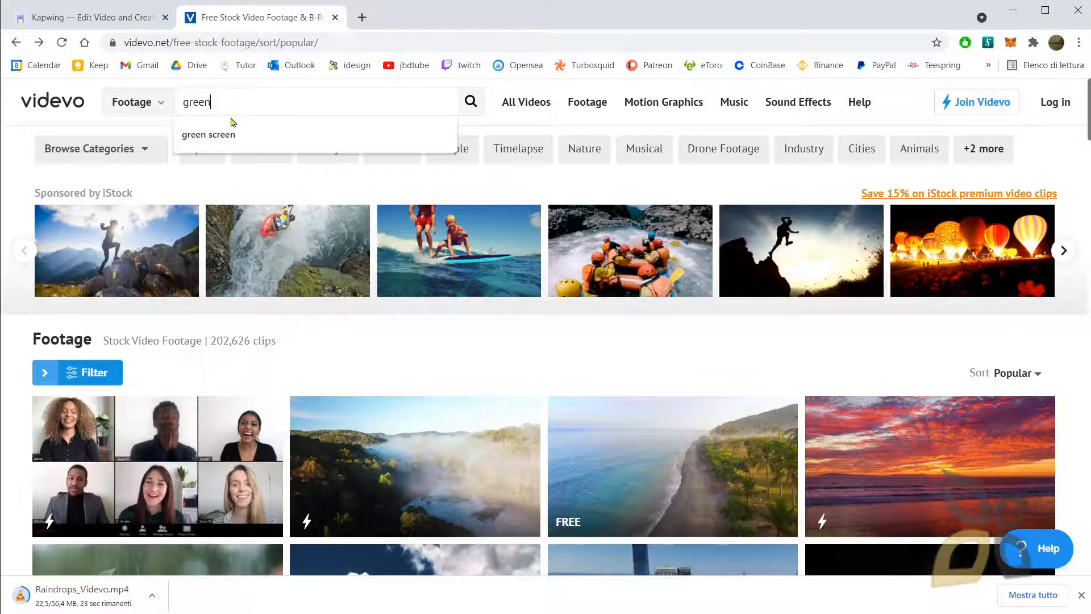
pyautogui.write(' scree')
pyautogui.click(230, 125)
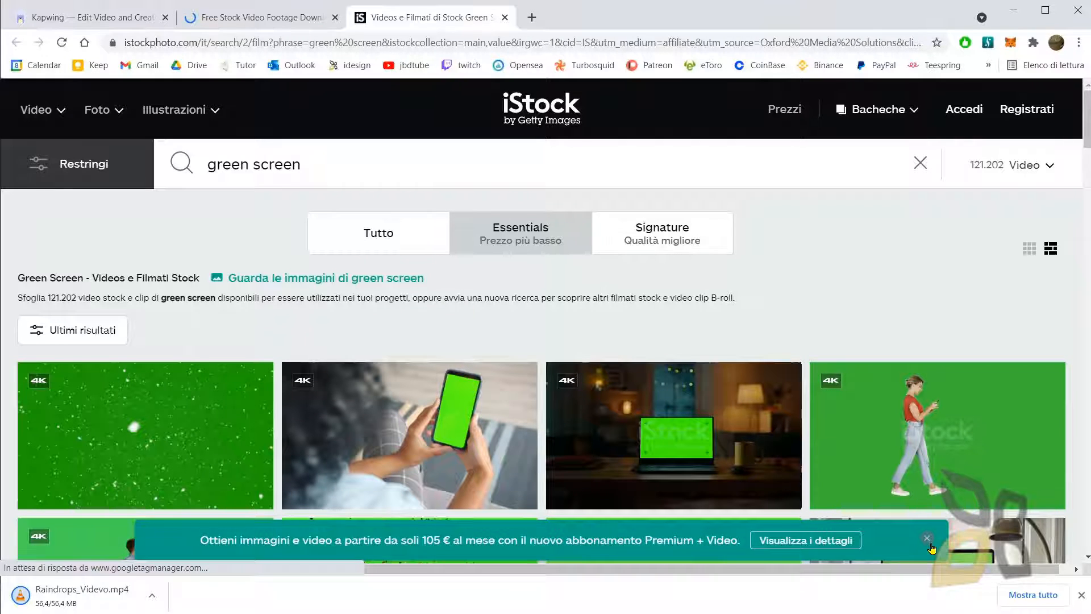
# Step: Dismiss the iStock subscription banner, browse the green screen clips, and view the page of the man working on a laptop before returning to the results
pyautogui.click(928, 539)
pyautogui.scroll(-1, 888, 377)
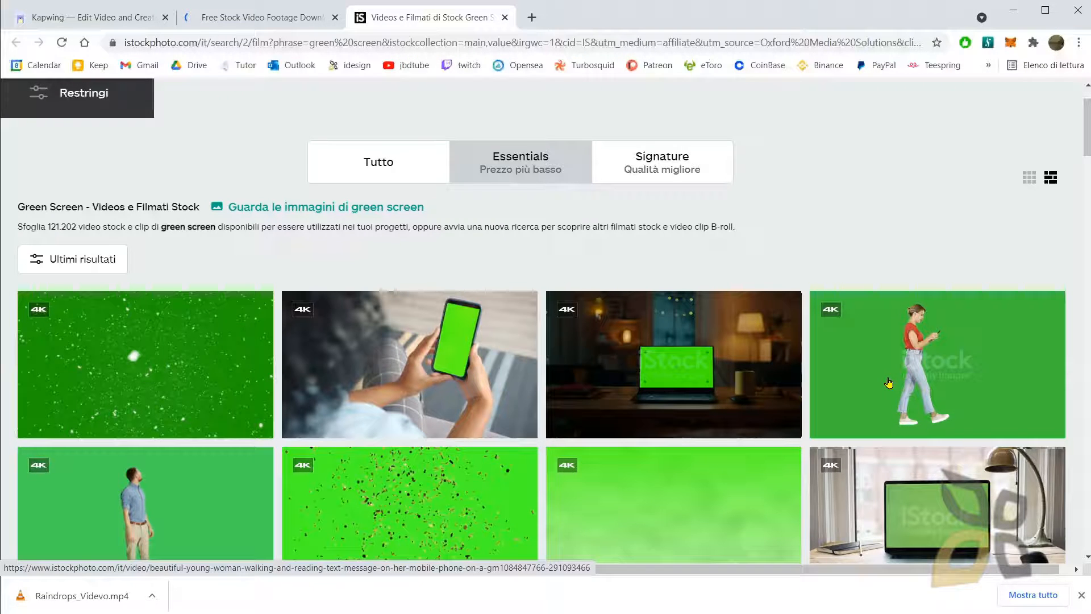
pyautogui.scroll(-1, 890, 382)
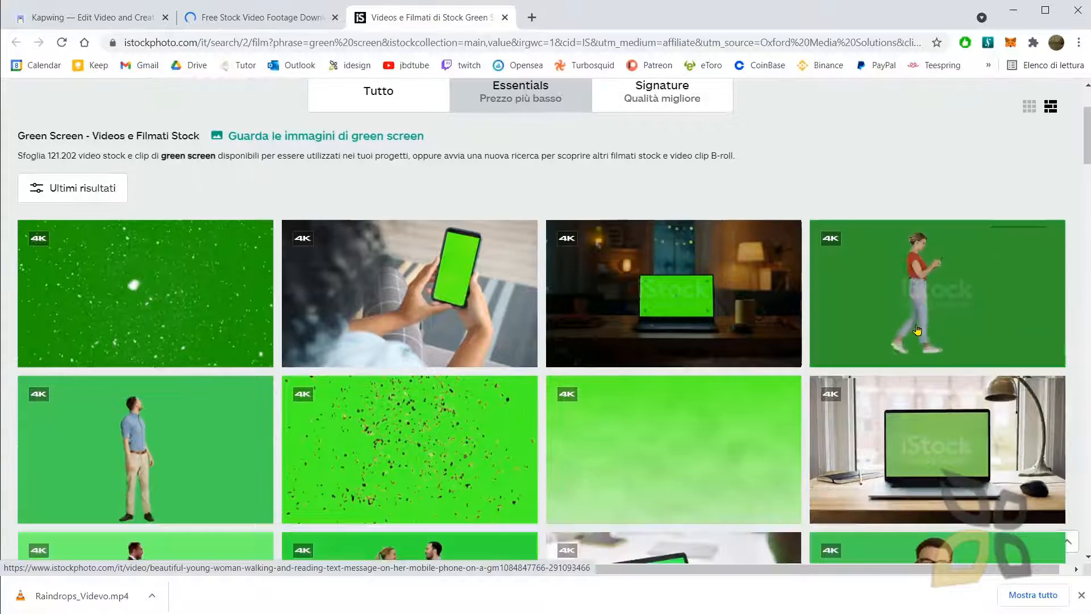
pyautogui.moveTo(887, 308)
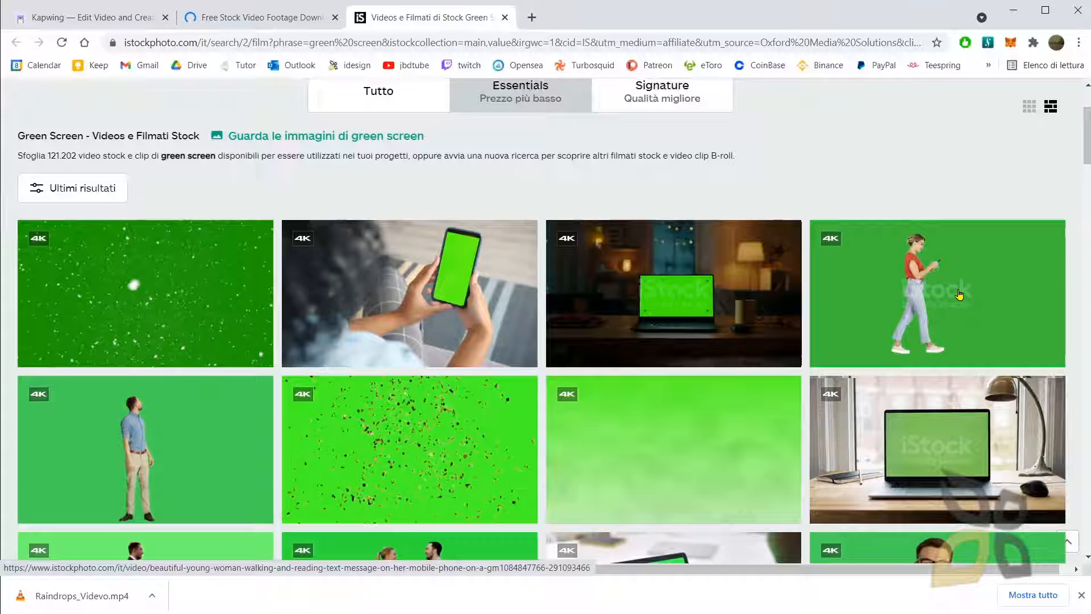
pyautogui.moveTo(930, 293)
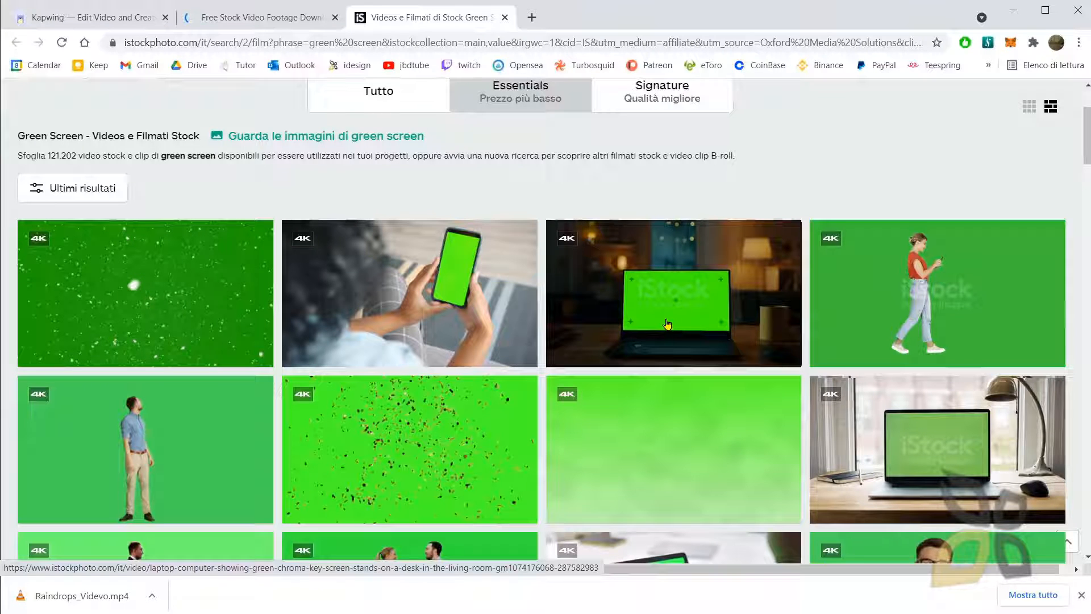
pyautogui.scroll(-2, 591, 469)
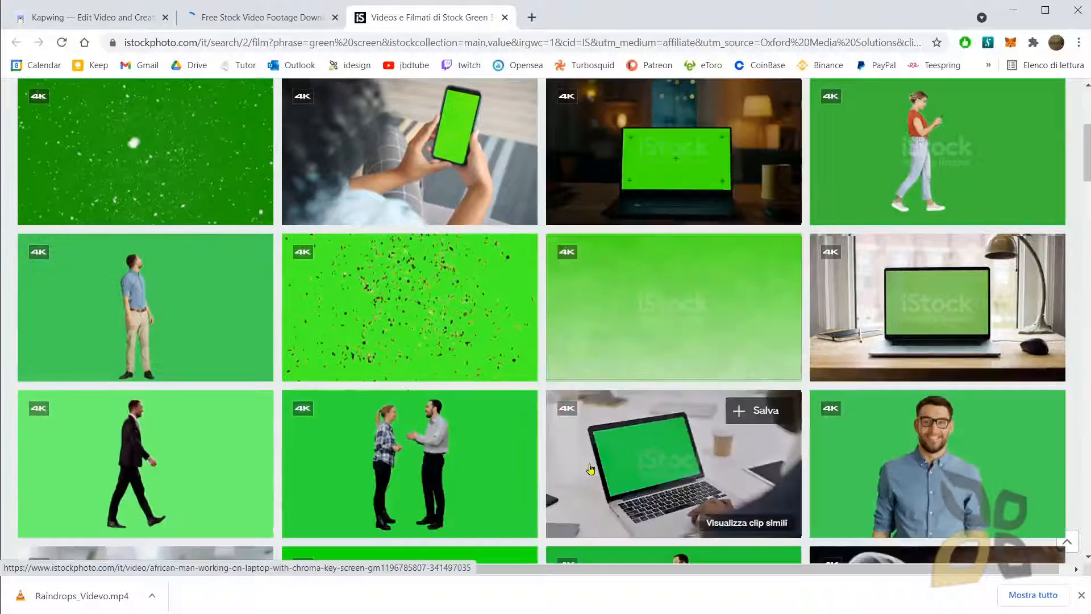
pyautogui.scroll(-3, 677, 413)
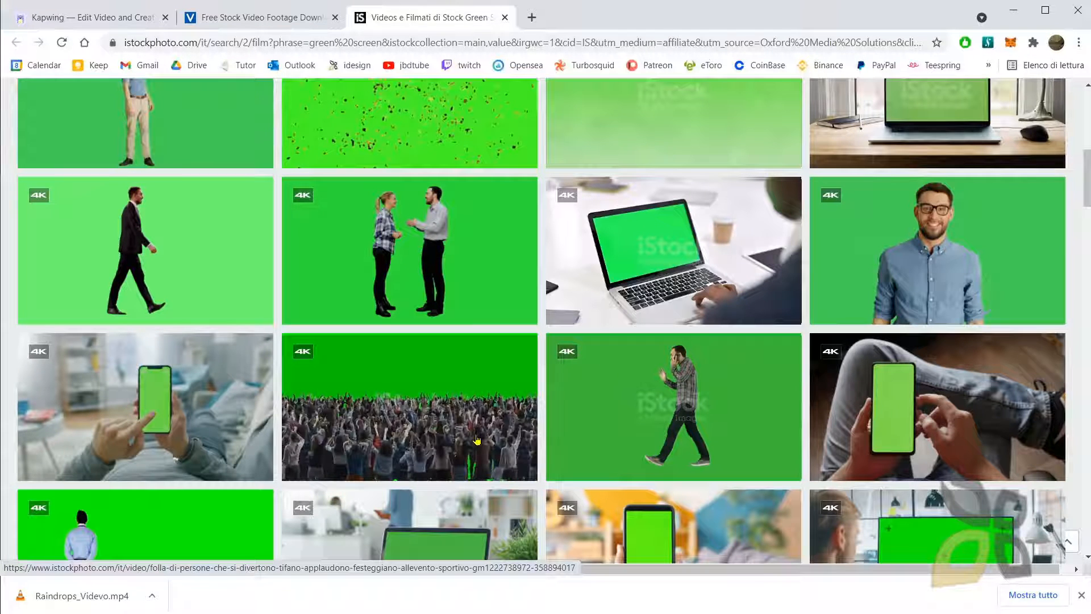
pyautogui.moveTo(600, 245)
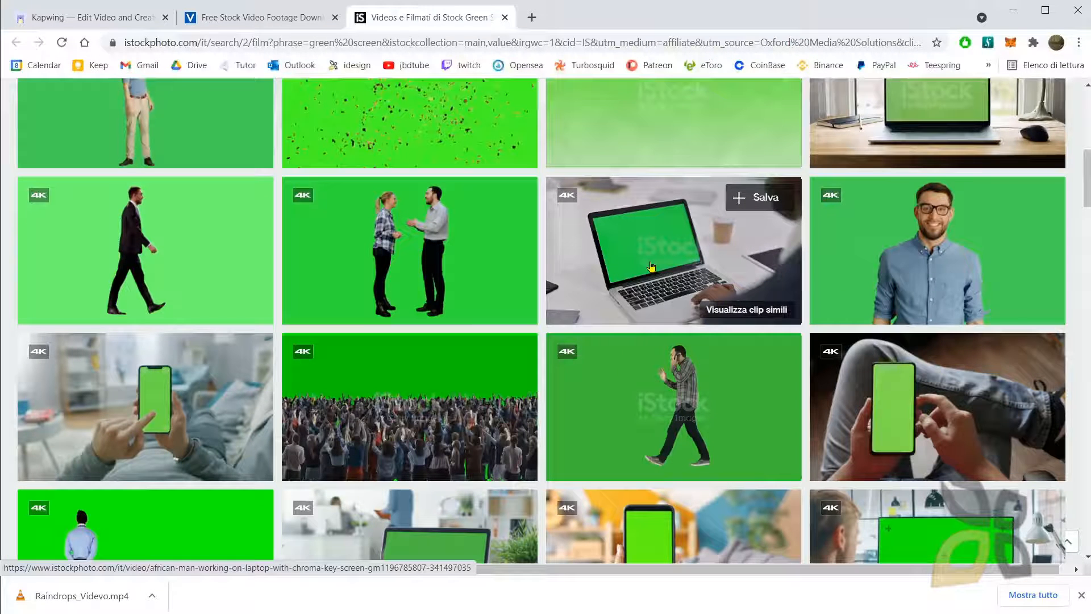
pyautogui.click(681, 231)
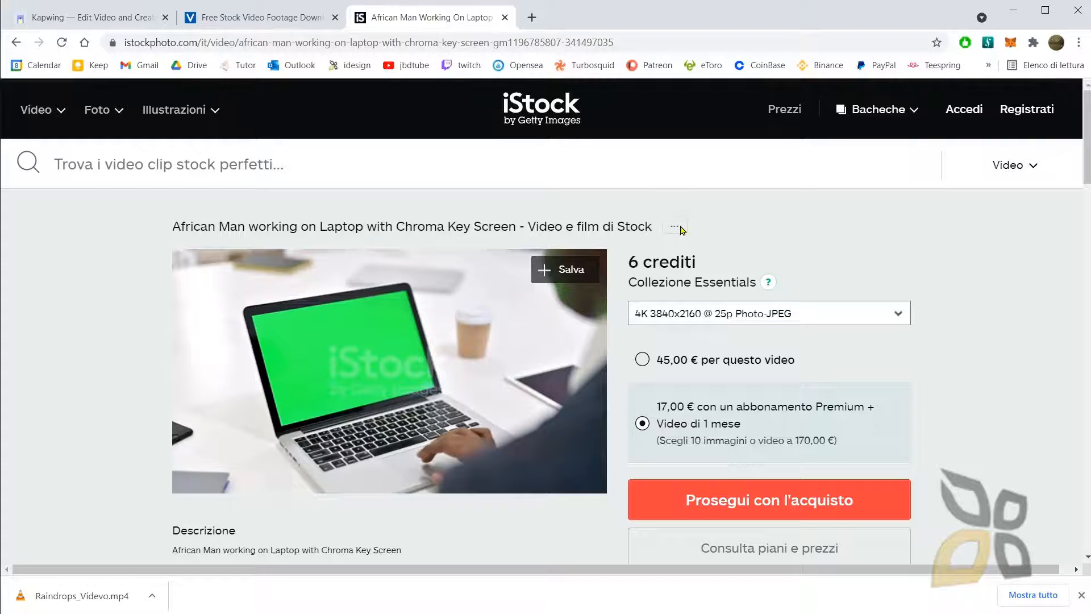
pyautogui.hotkey('alt', 'Left')
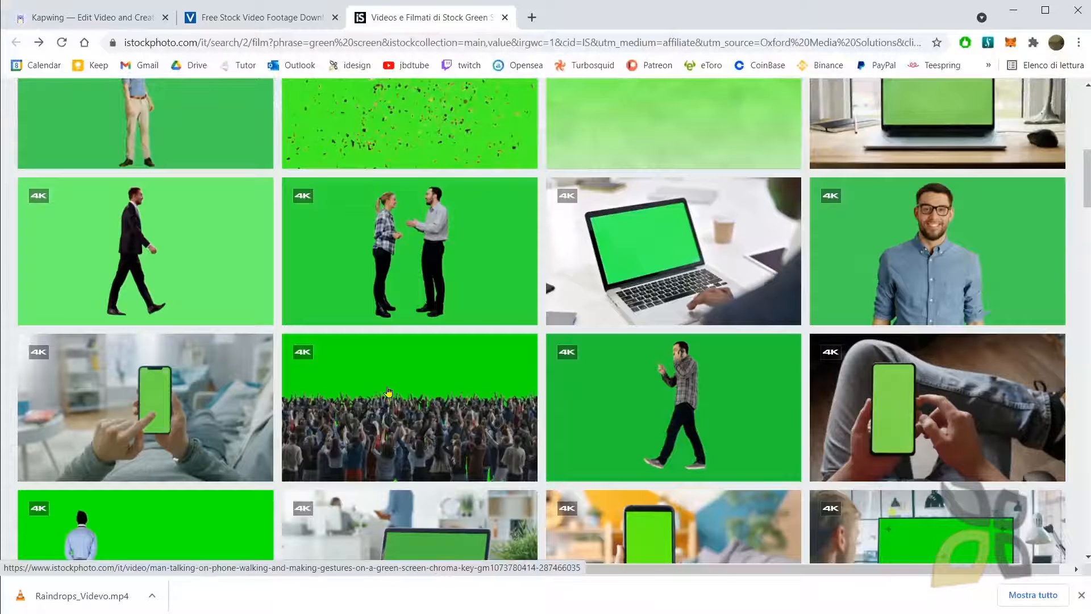
# Step: Browse further green screen clips, view the vintage television clip's page, and close iStock to return to Videvo
pyautogui.scroll(-2, 375, 420)
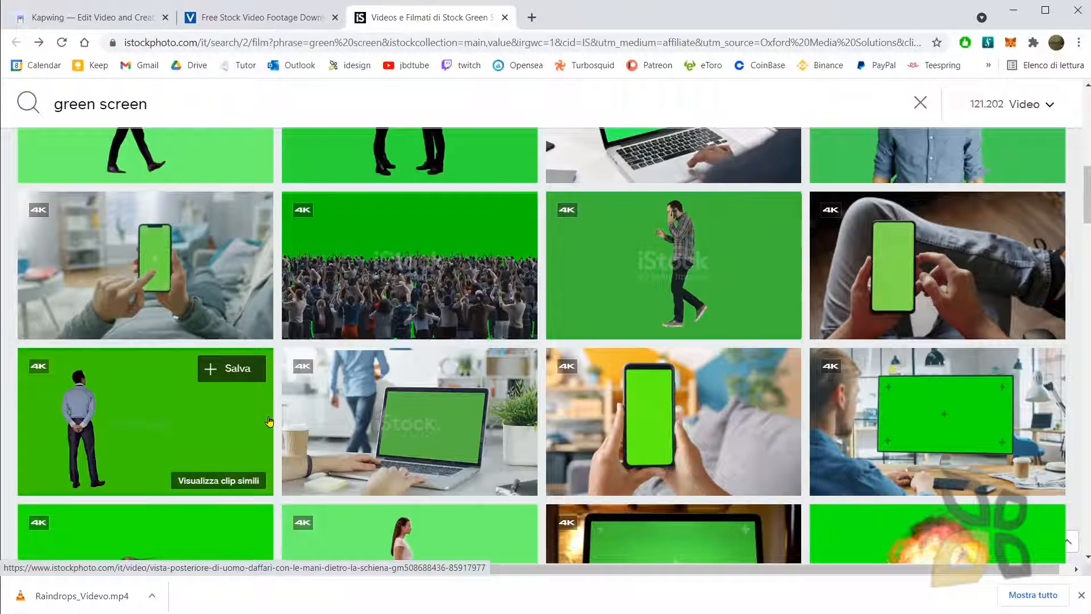
pyautogui.scroll(-6, 270, 420)
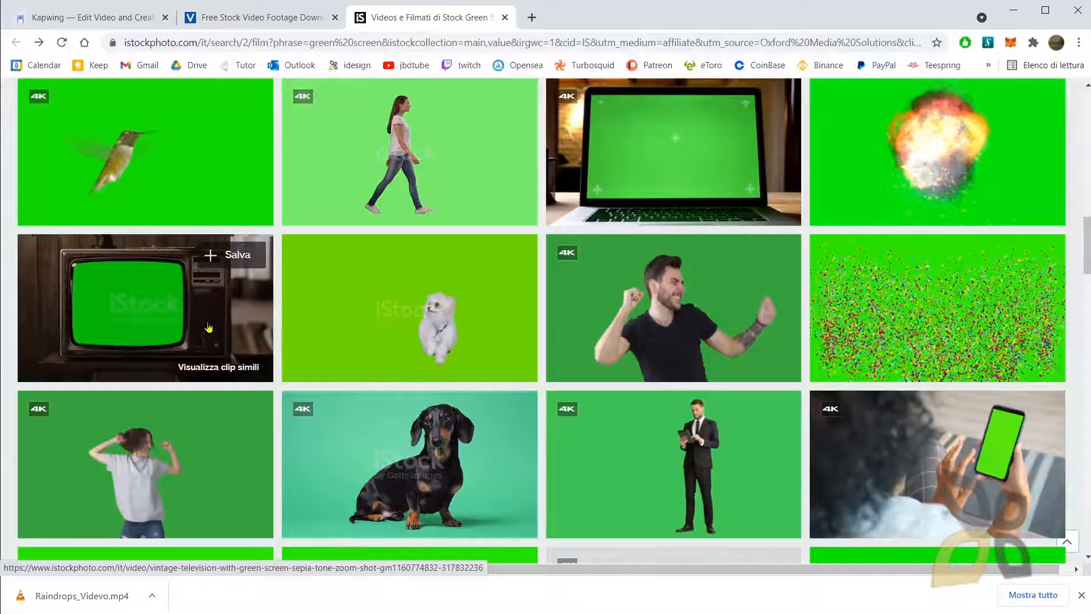
pyautogui.click(209, 328)
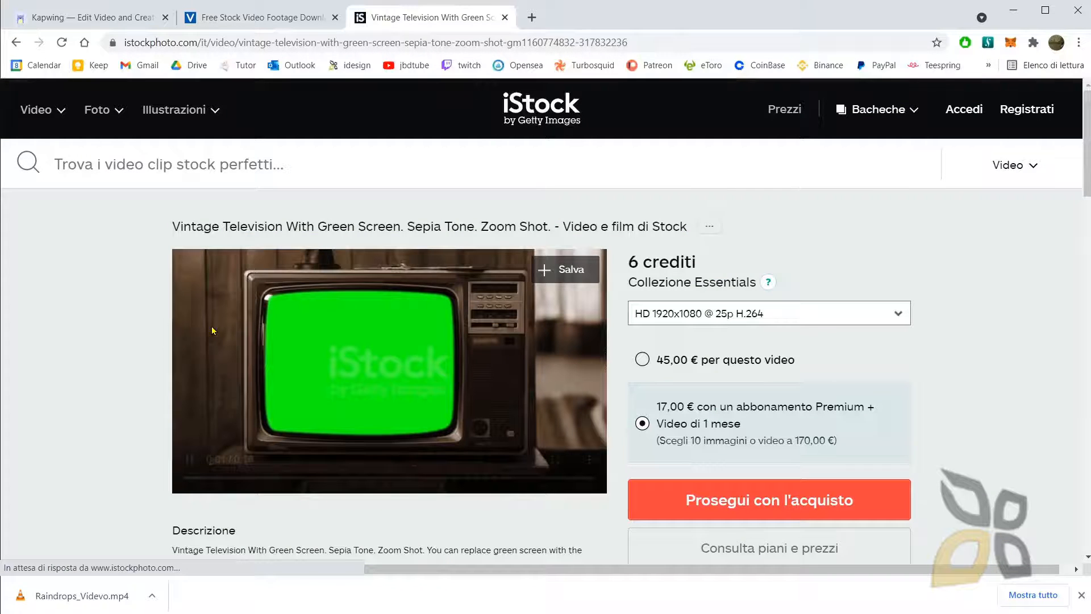
pyautogui.hotkey('alt', 'Left')
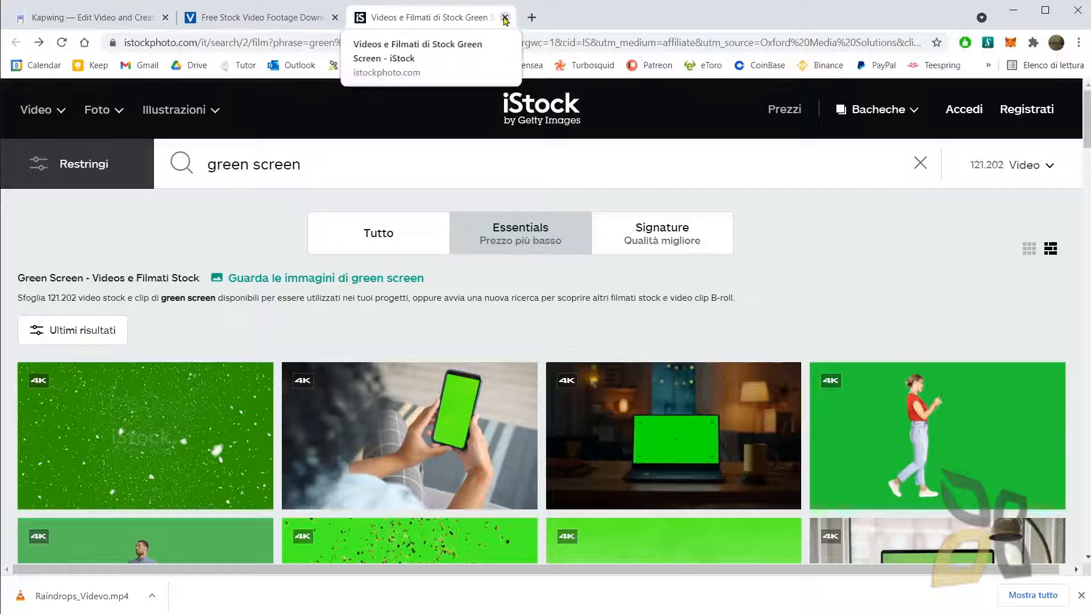
pyautogui.click(505, 18)
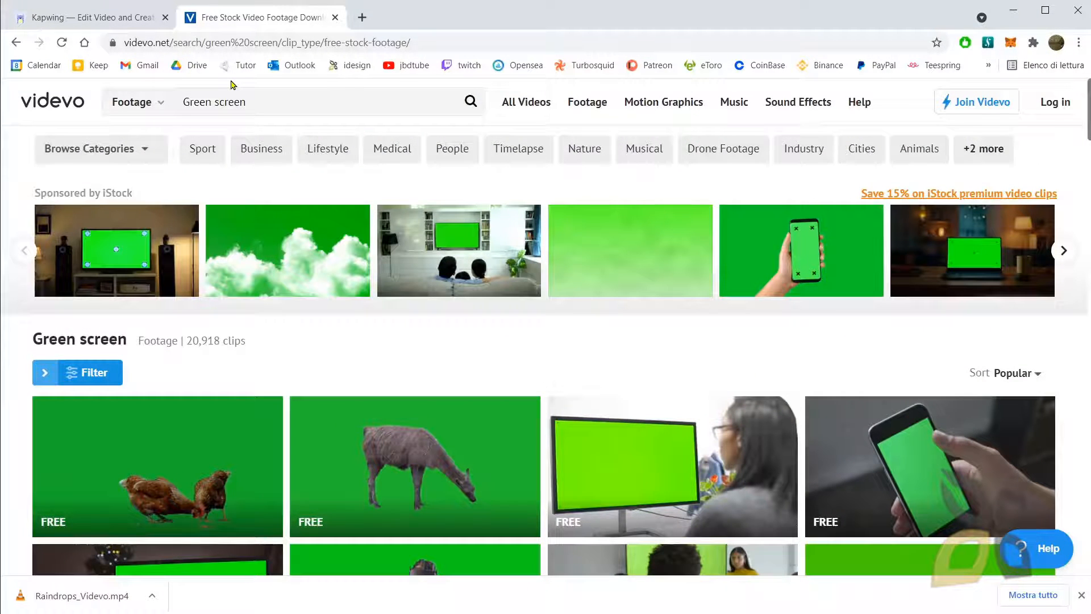
# Step: Find the free green screen laptop clip Woman Making Online Payment in the Videvo results and download it
pyautogui.scroll(-4, 404, 333)
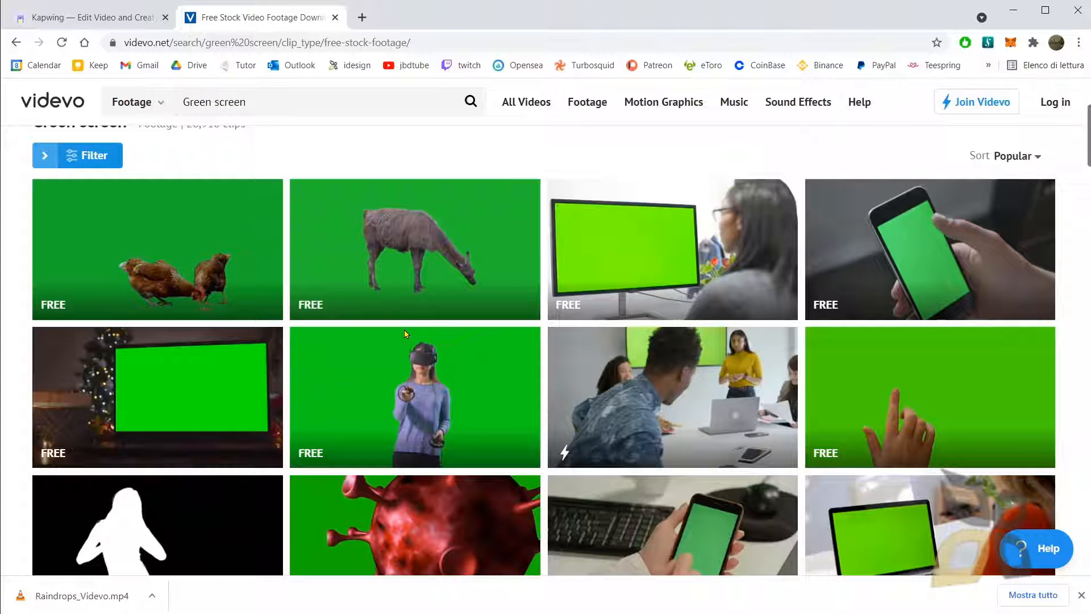
pyautogui.scroll(-4, 405, 334)
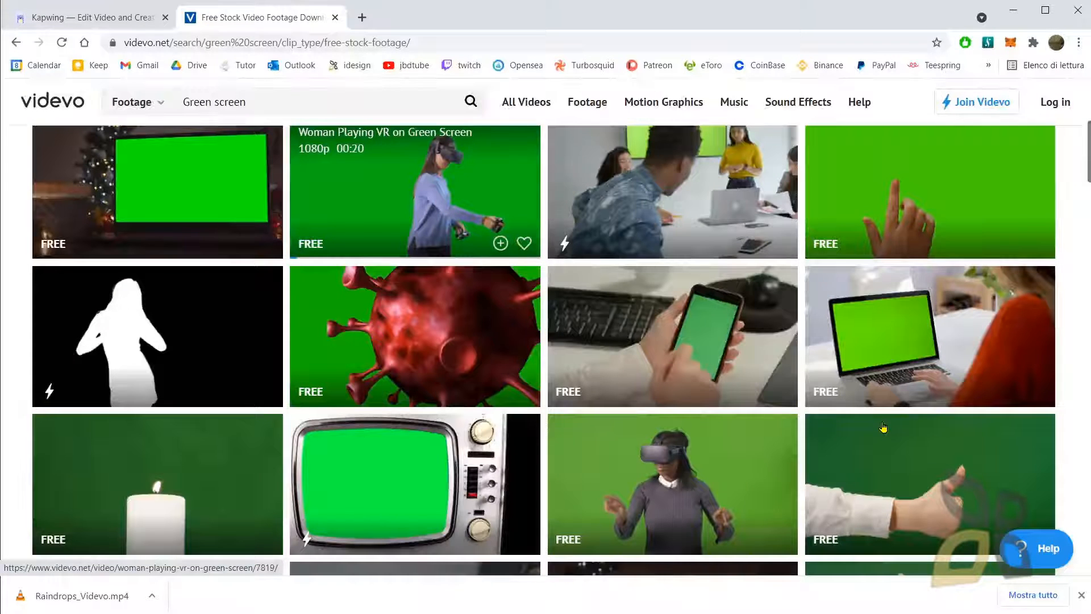
pyautogui.click(841, 346)
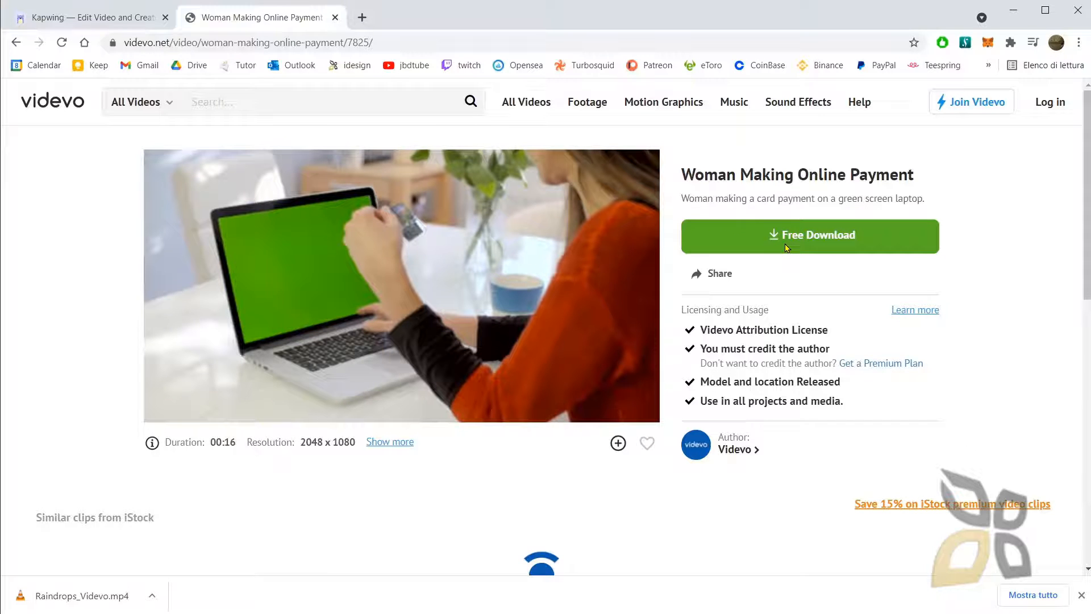
pyautogui.click(785, 247)
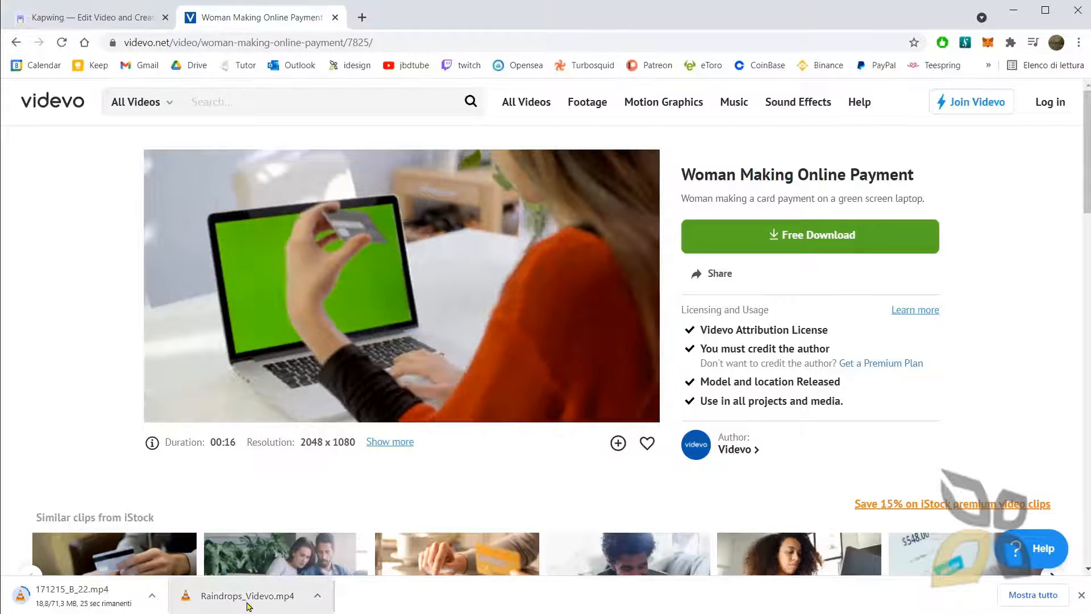
# Step: Switch to the Kapwing project and upload Raindrops_Videvo from the Download folder onto the canvas
pyautogui.click(105, 21)
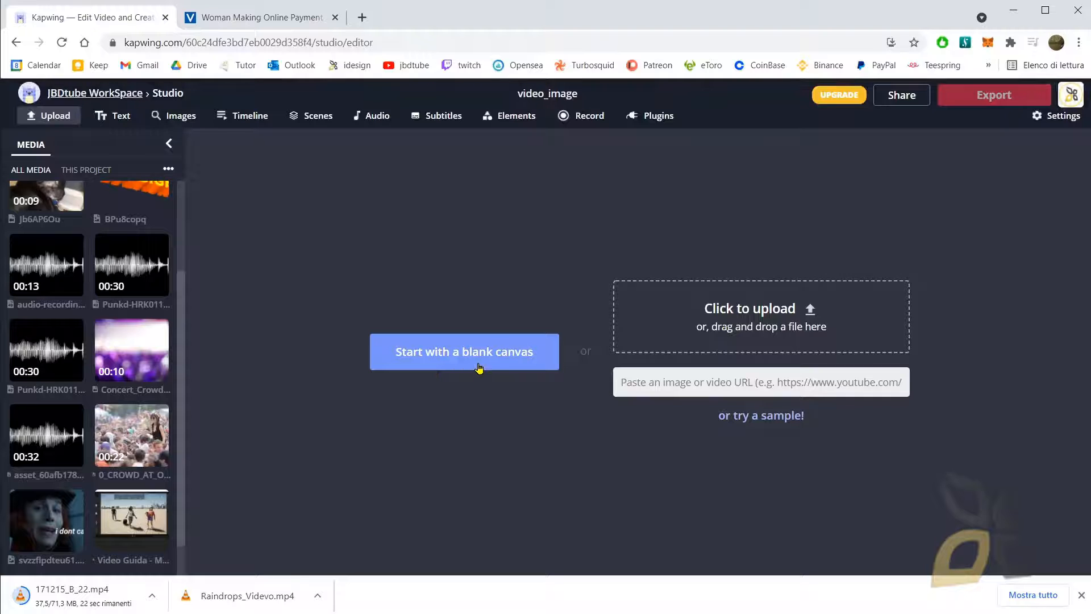
pyautogui.click(738, 312)
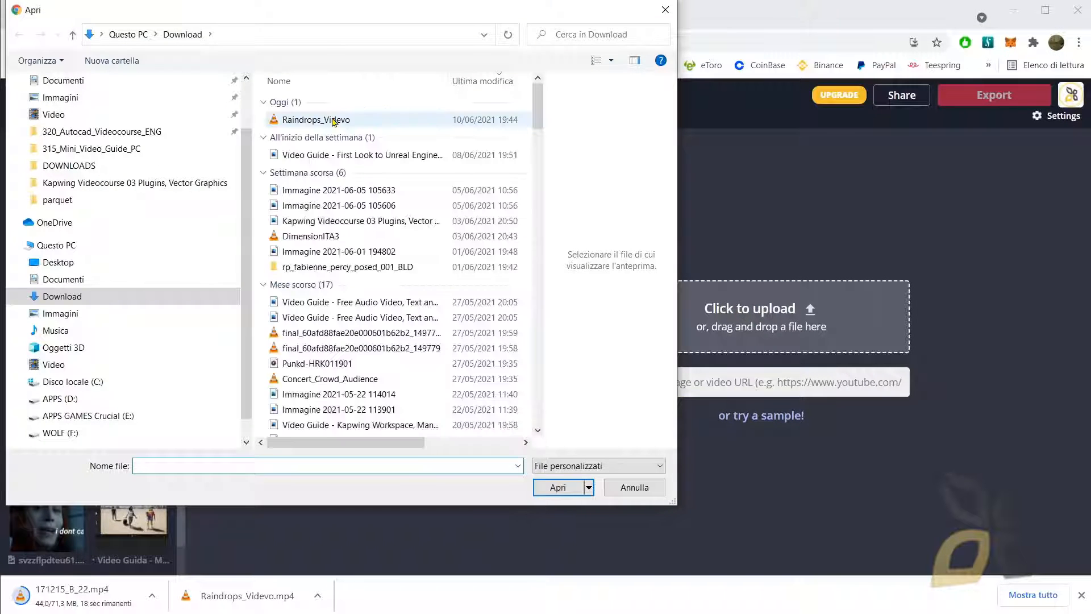
pyautogui.click(334, 120)
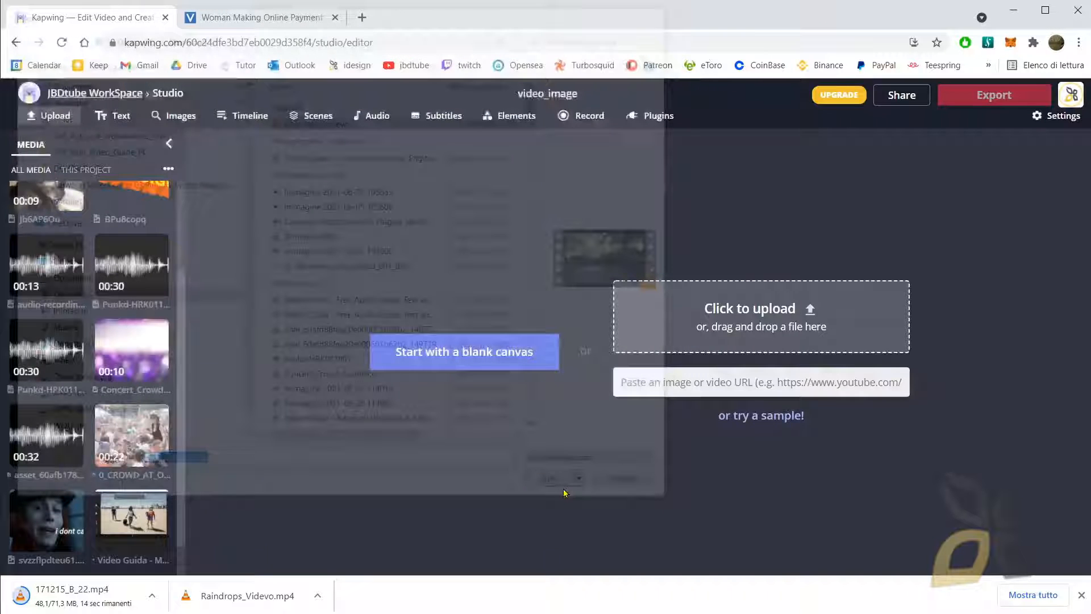
pyautogui.click(560, 488)
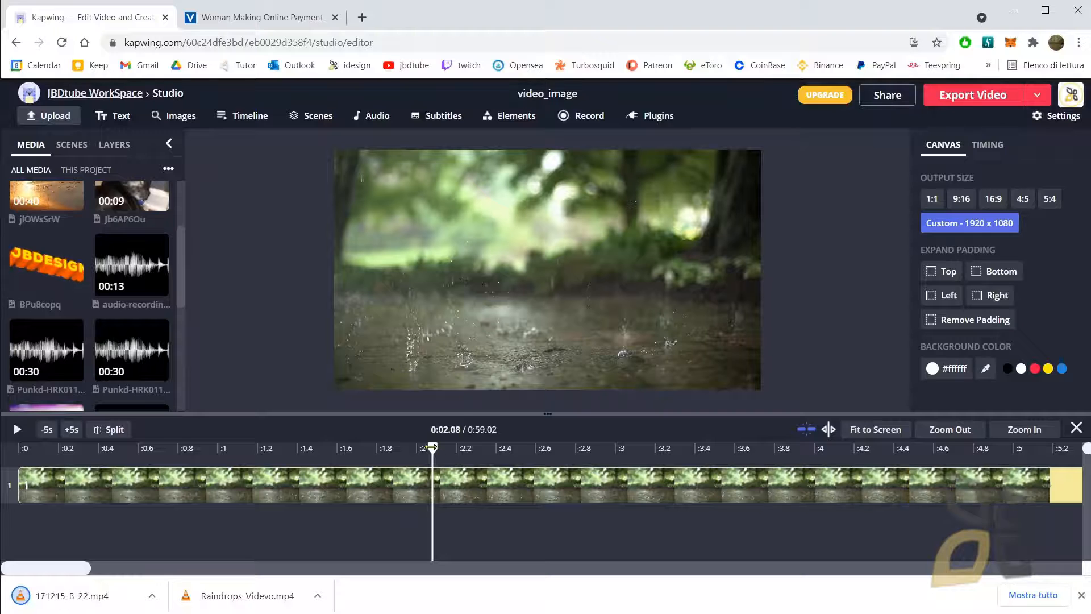
# Step: Move the playhead back near the start of the timeline and play the raindrops video
pyautogui.moveTo(435, 450); pyautogui.dragTo(87, 451)
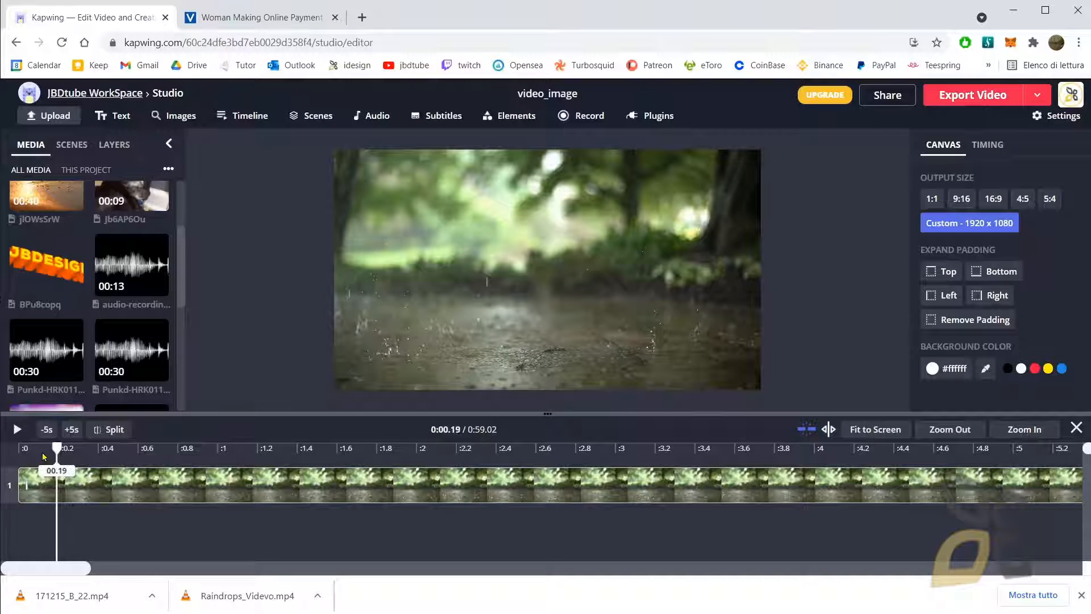
pyautogui.click(17, 430)
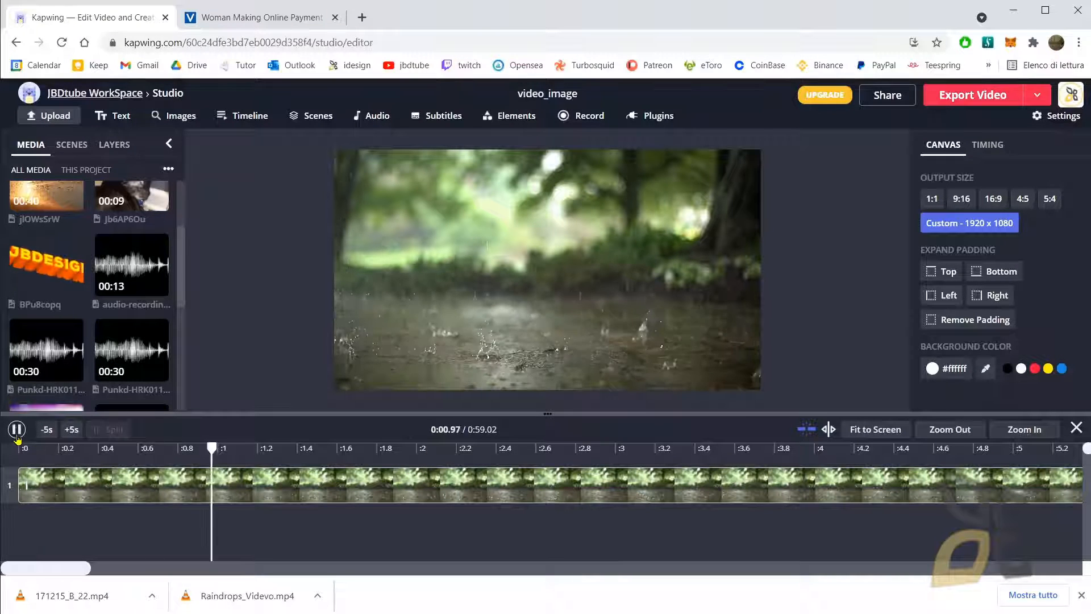
# Step: Stop playback, close the downloads bar and raise the raindrops clip's speed to 4x
pyautogui.press('space')
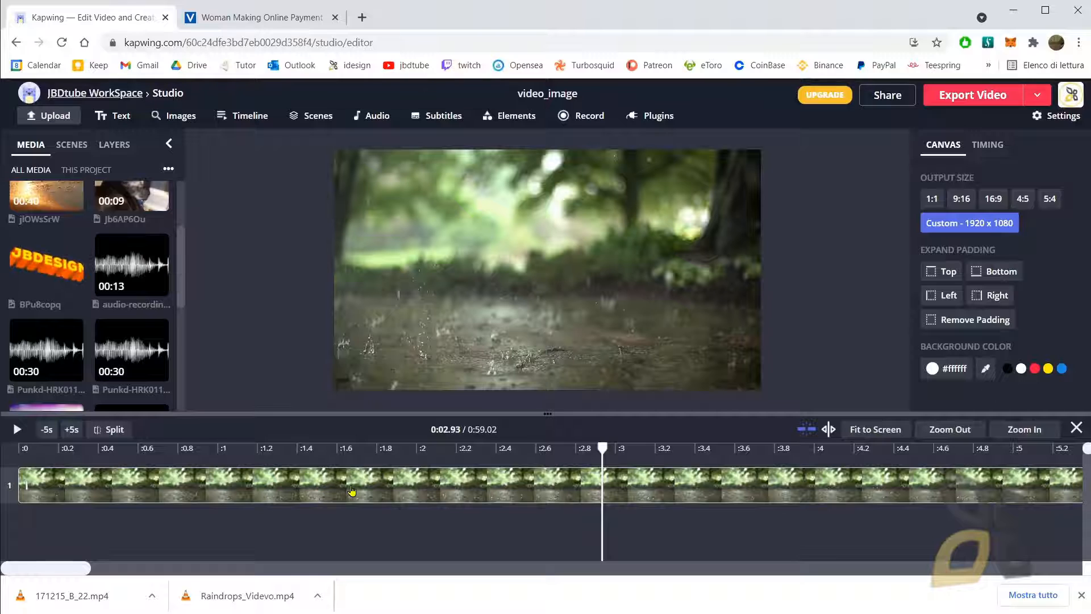
pyautogui.click(351, 489)
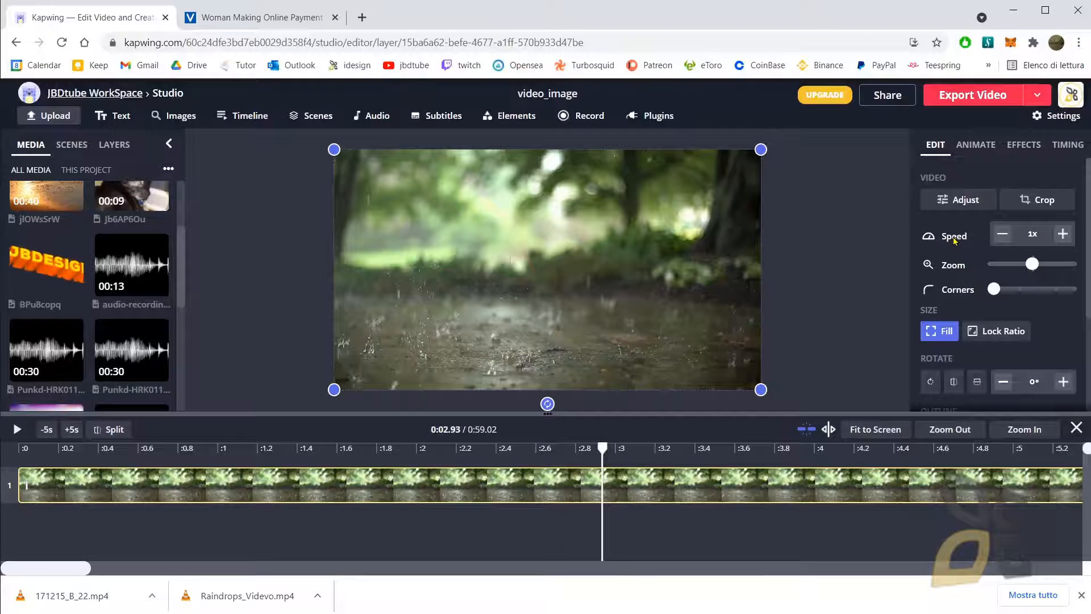
pyautogui.click(1081, 596)
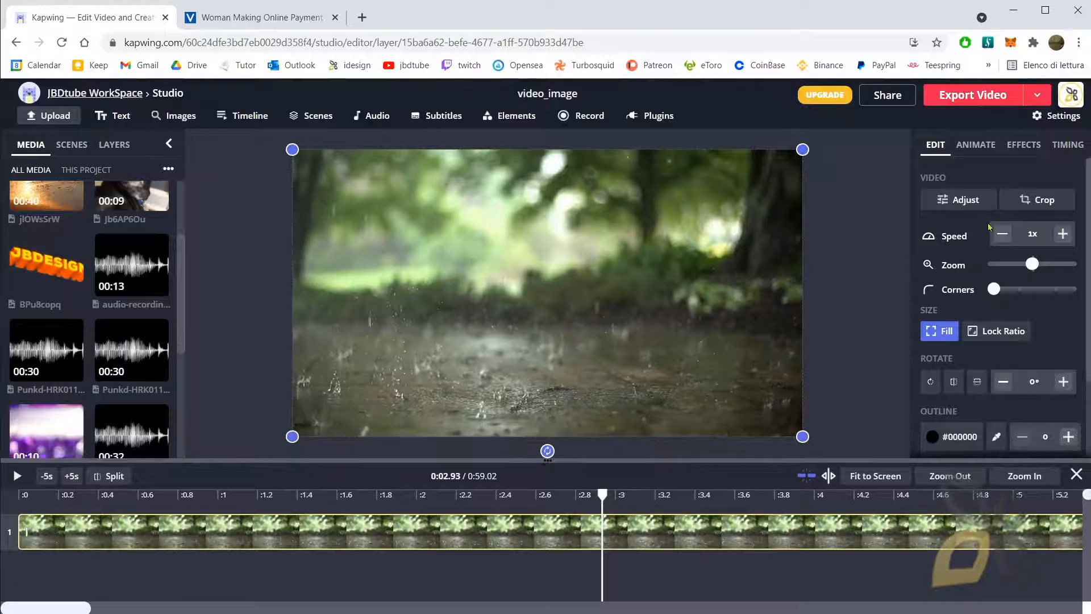
pyautogui.click(1059, 239)
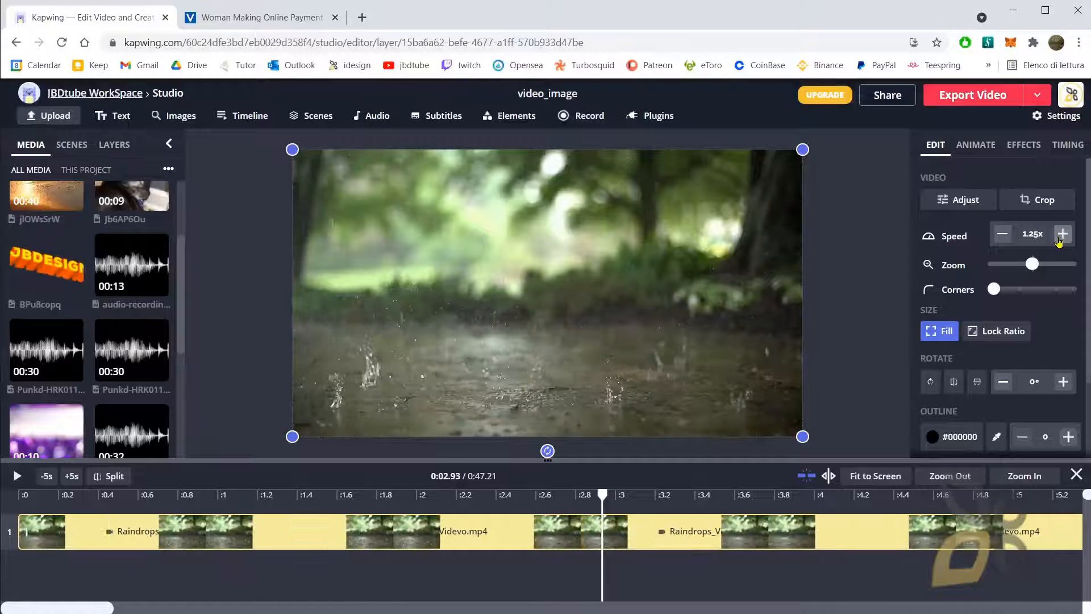
pyautogui.click(1059, 239)
pyautogui.click(1059, 240)
pyautogui.click(1058, 241)
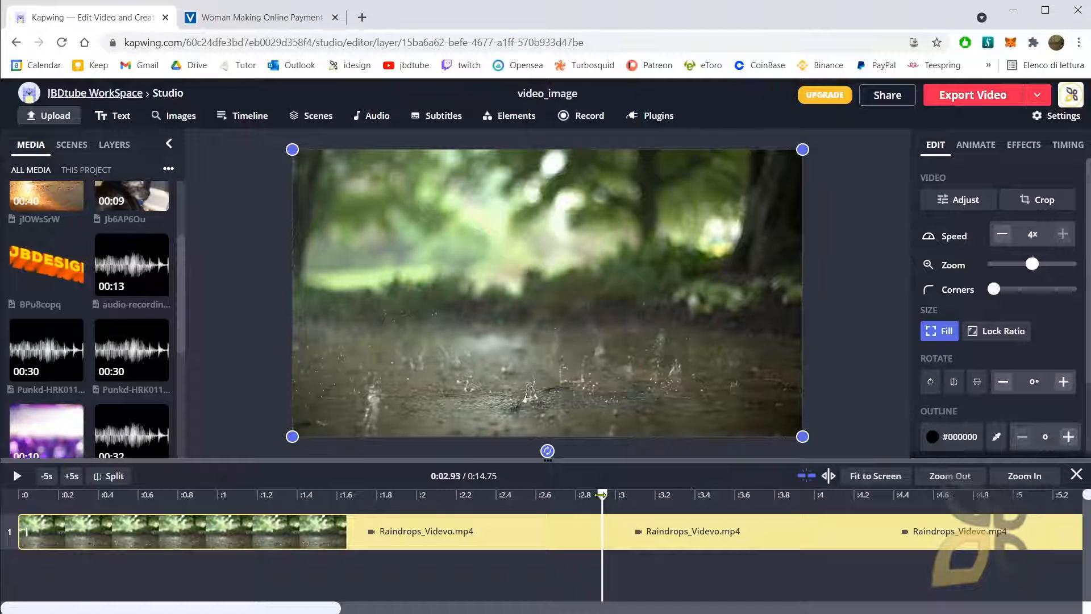
# Step: Compare the whole raindrops clip on the timeline at 2x, 1.75x and 4x speed, then play it at 4x
pyautogui.click(172, 528)
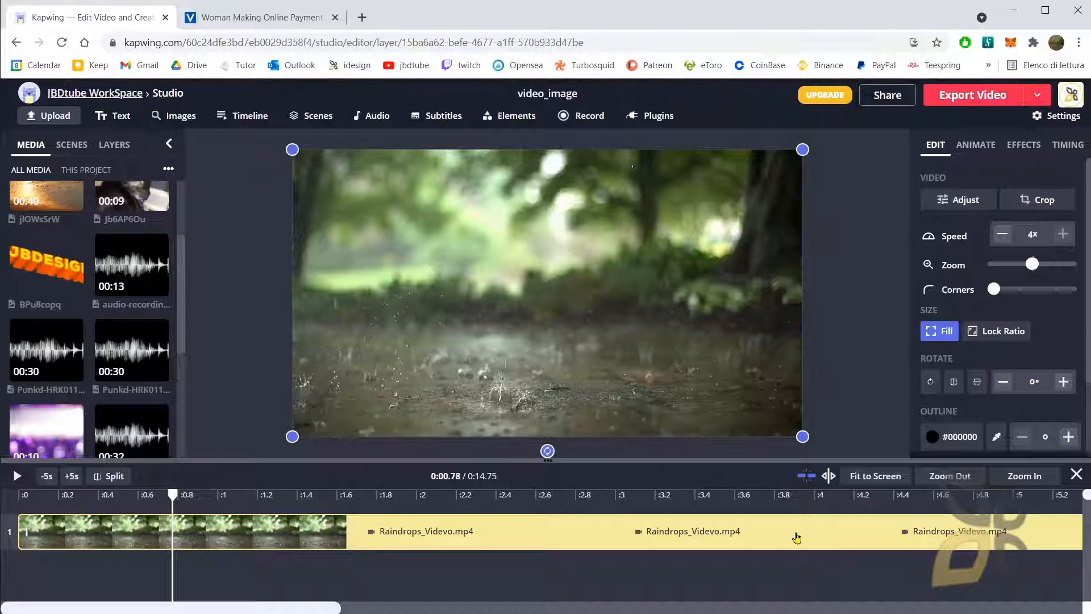
pyautogui.click(875, 476)
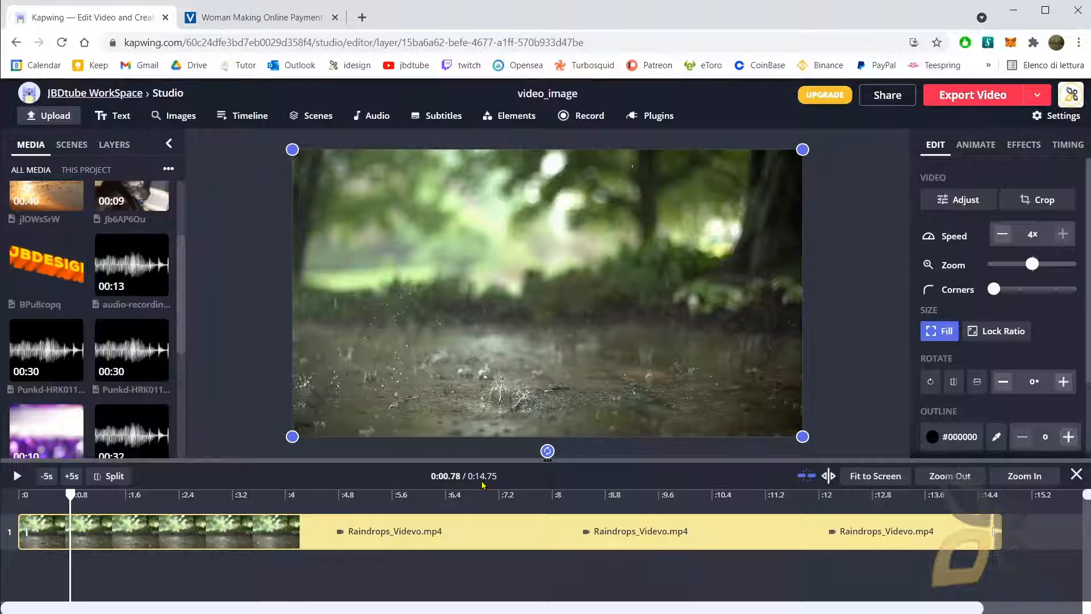
pyautogui.click(1004, 234)
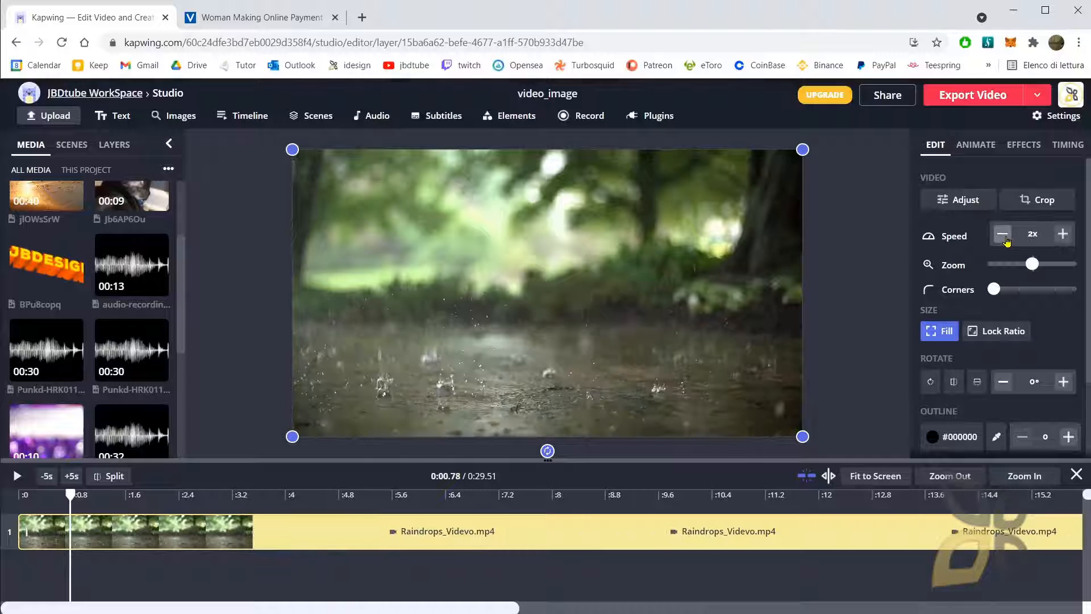
pyautogui.click(1004, 235)
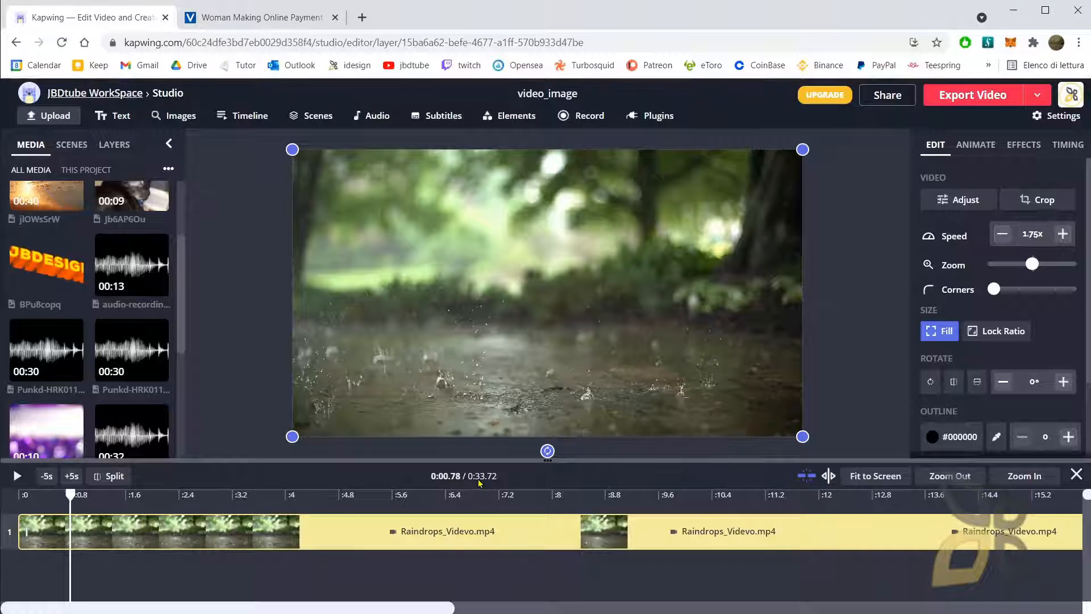
pyautogui.click(1062, 234)
pyautogui.click(1062, 234)
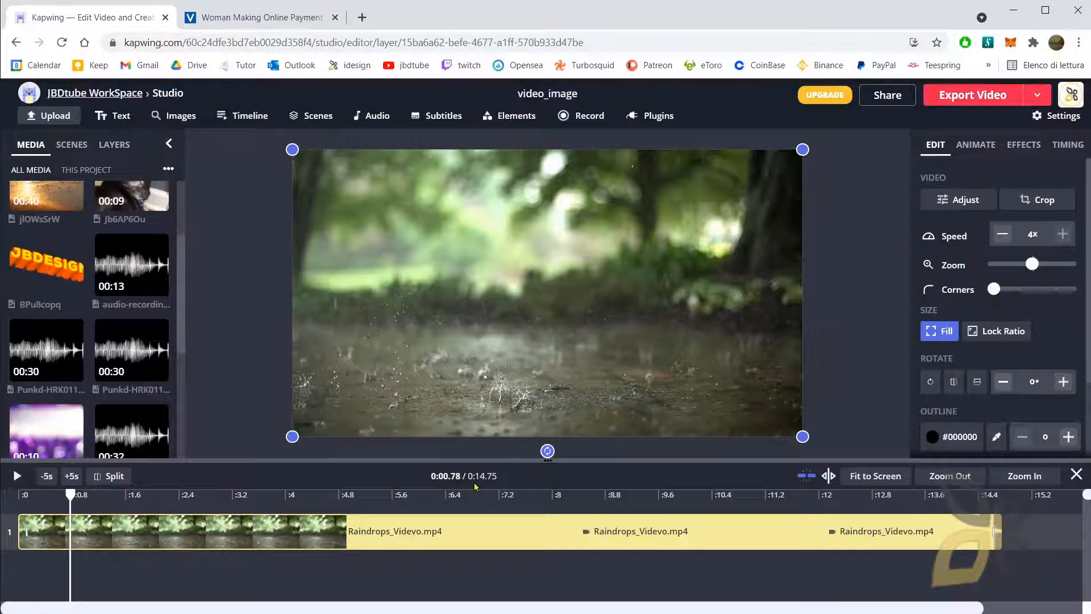
pyautogui.click(17, 476)
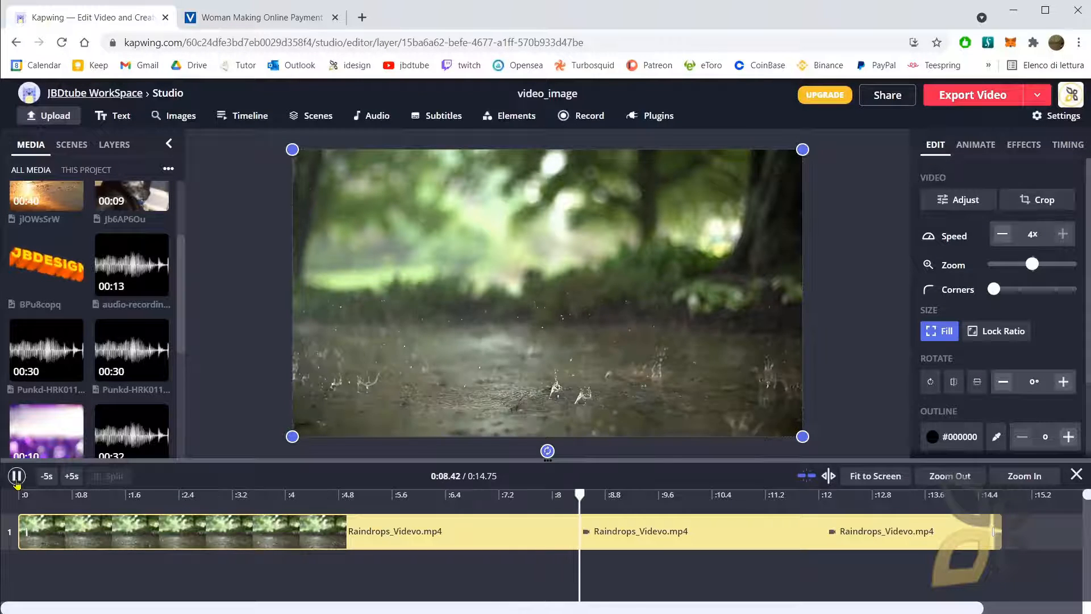
pyautogui.click(17, 476)
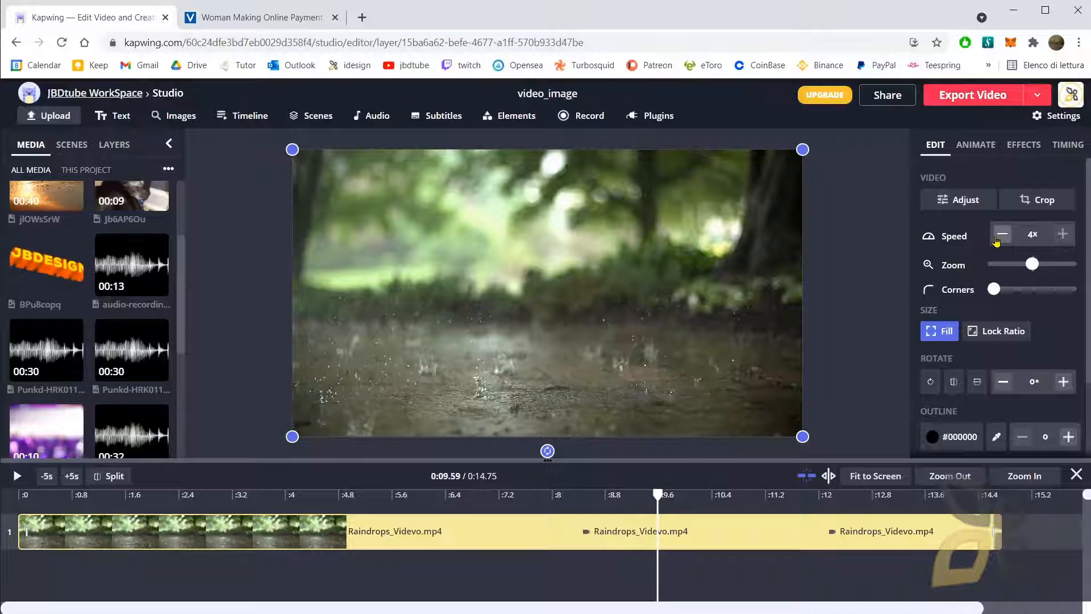
# Step: Slow the raindrops clip down to 0.25x speed
pyautogui.click(997, 240)
pyautogui.click(997, 241)
pyautogui.click(998, 241)
pyautogui.click(998, 241)
pyautogui.click(1000, 241)
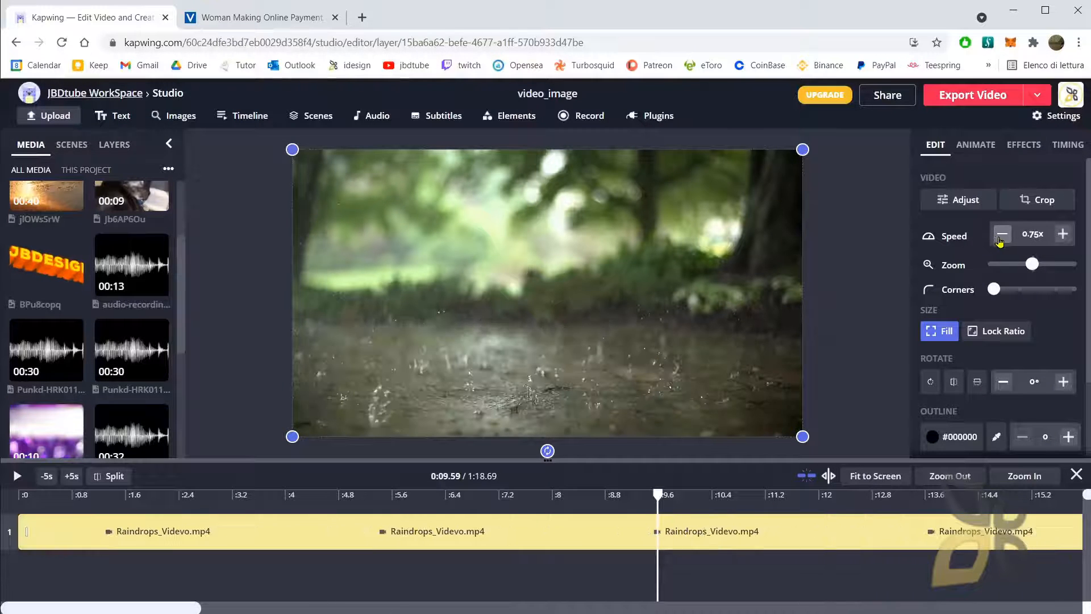
pyautogui.click(1000, 241)
pyautogui.click(1001, 239)
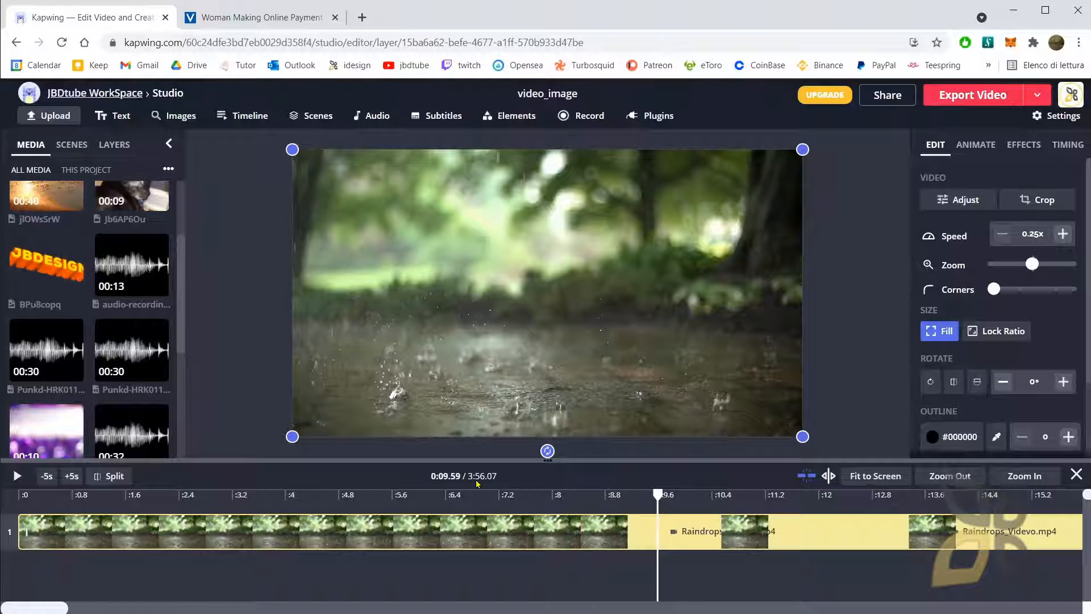
# Step: Play the slowed raindrops clip from the start of the timeline for several seconds, then pause it
pyautogui.click(520, 529)
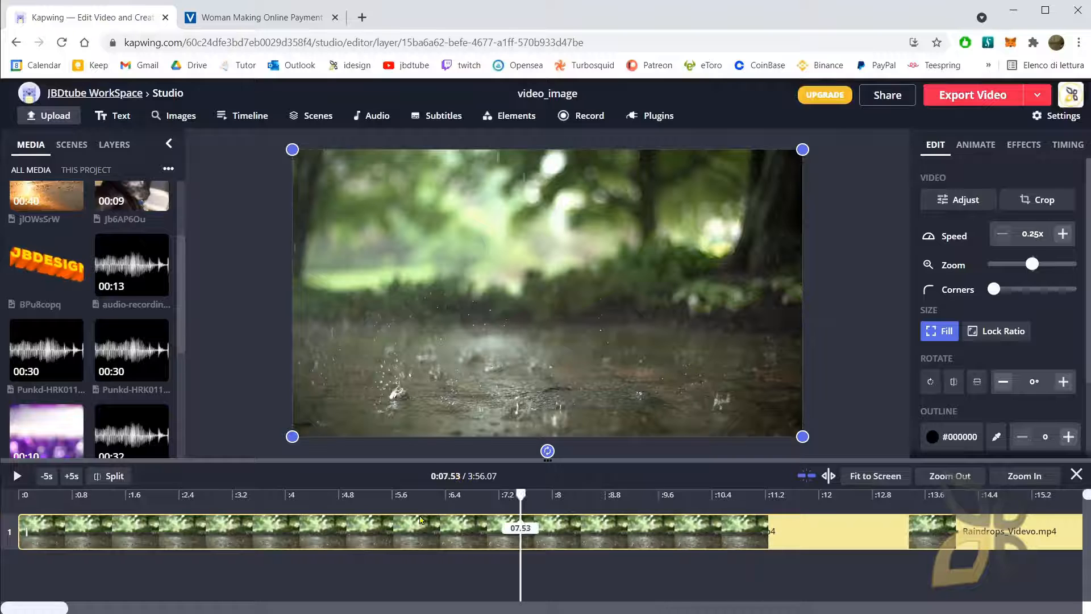
pyautogui.click(22, 494)
pyautogui.click(17, 476)
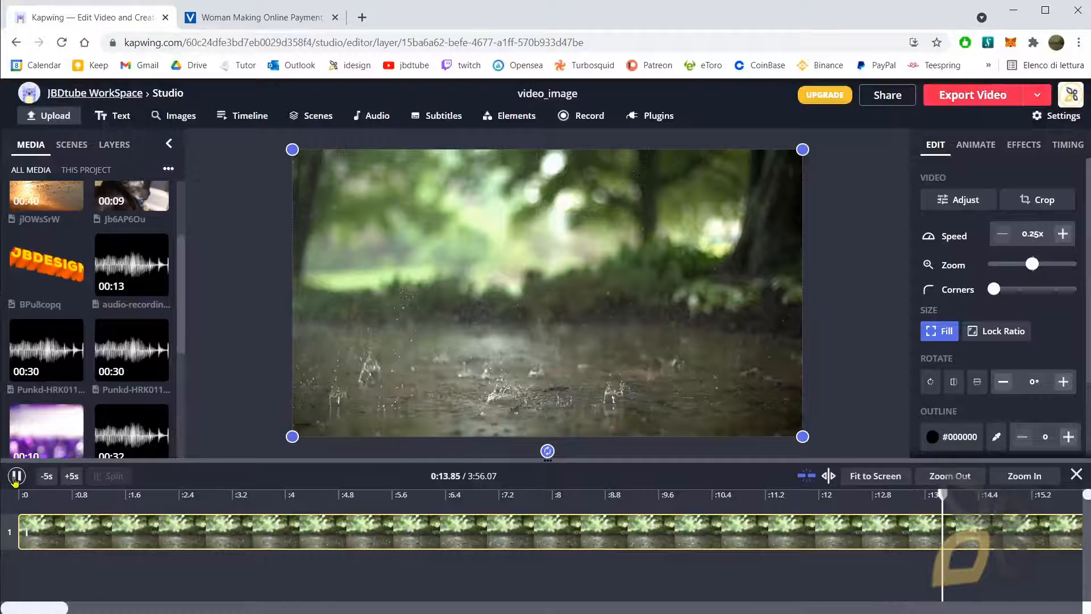
pyautogui.click(16, 476)
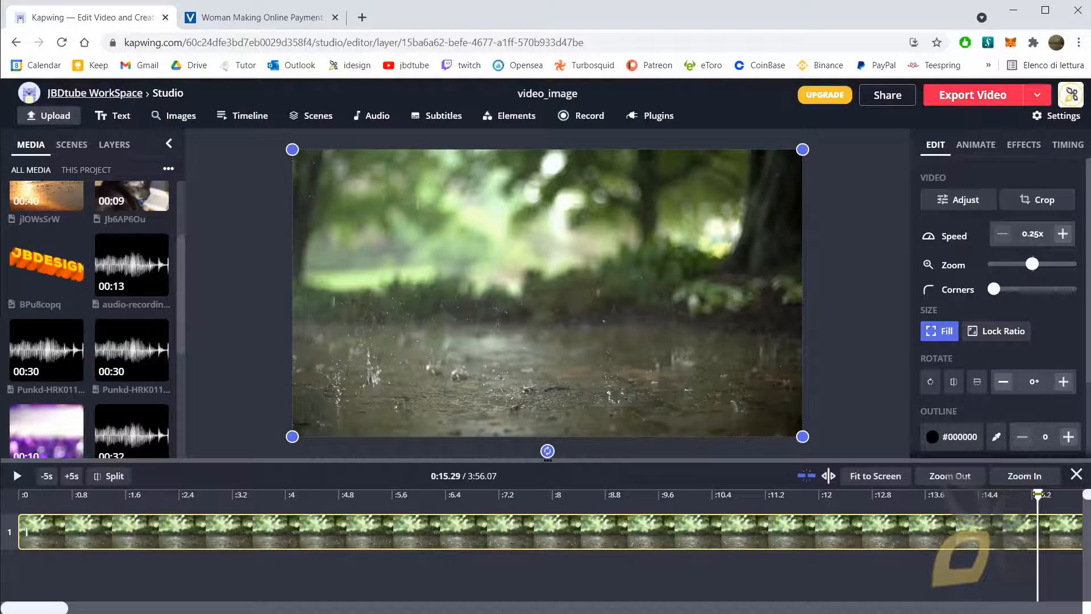
# Step: Split the raindrops clip at about 3.34 seconds and set the second part's speed to 4x
pyautogui.moveTo(1038, 493); pyautogui.dragTo(235, 527)
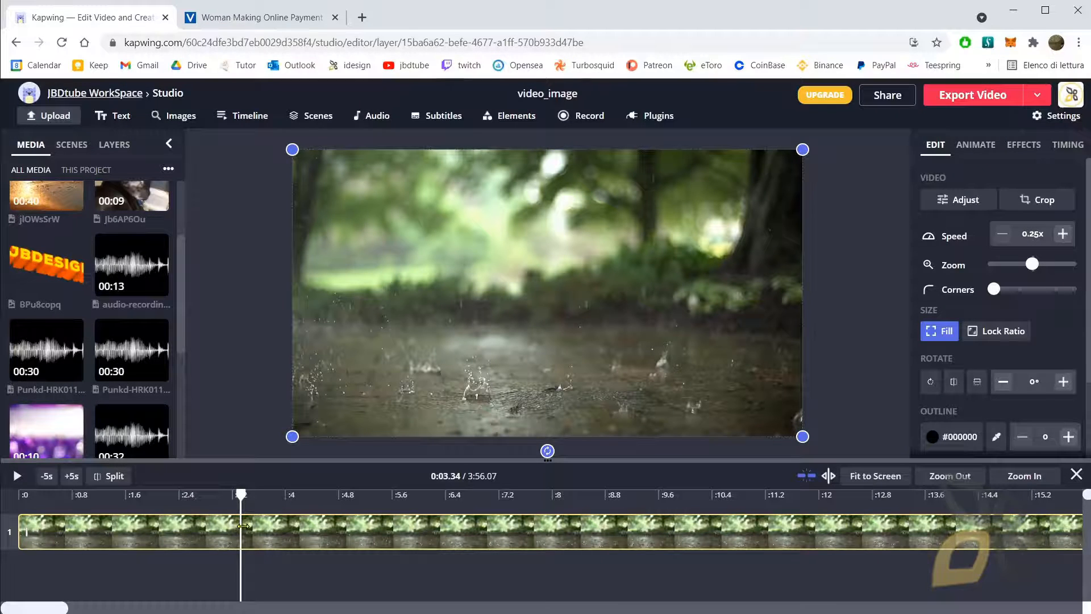
pyautogui.press('s')
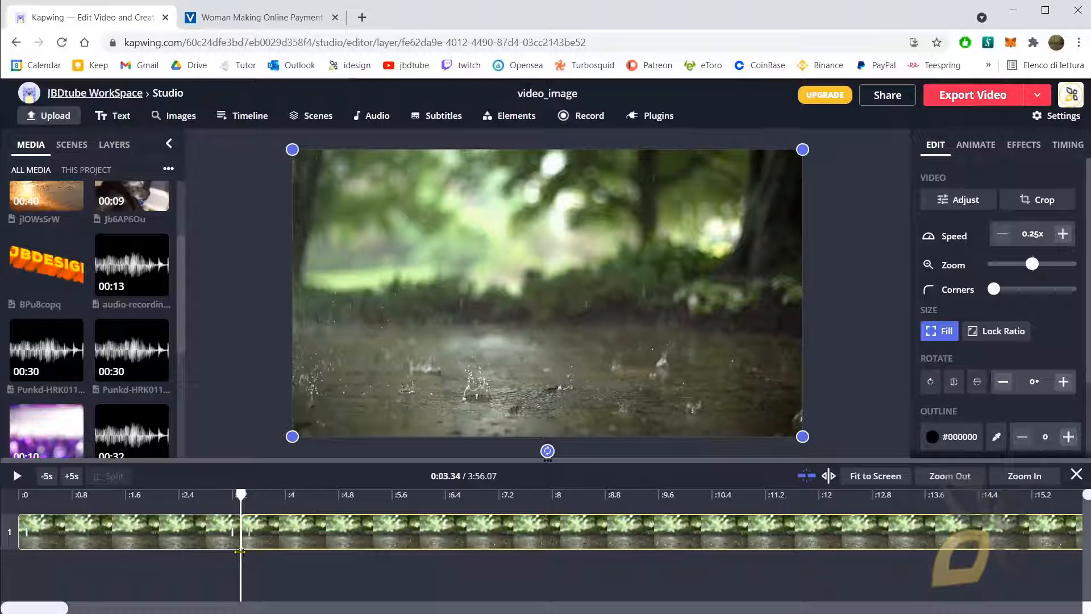
pyautogui.click(325, 531)
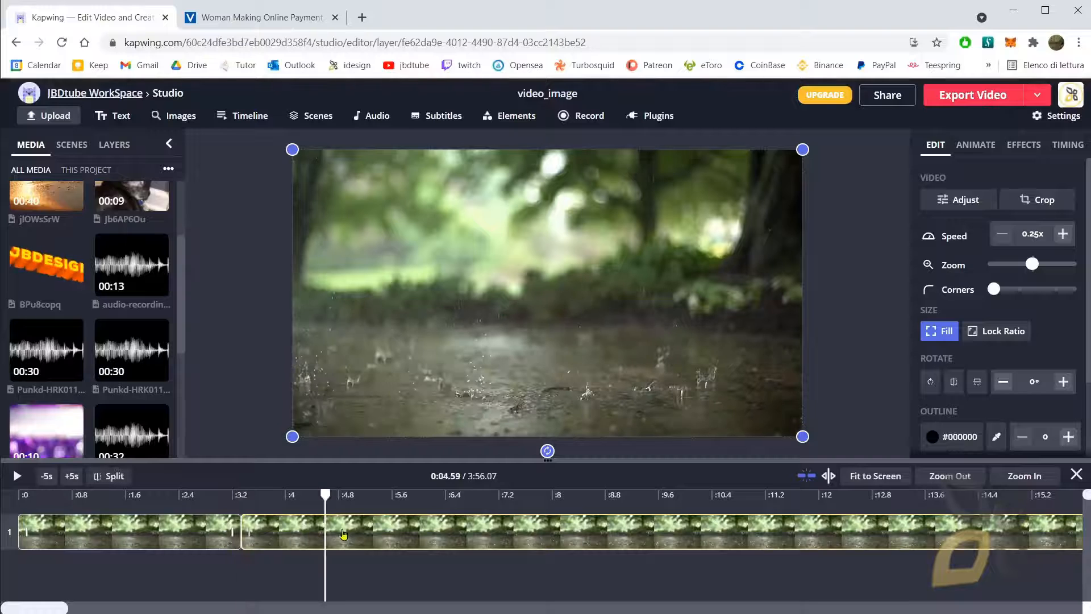
pyautogui.click(1061, 234)
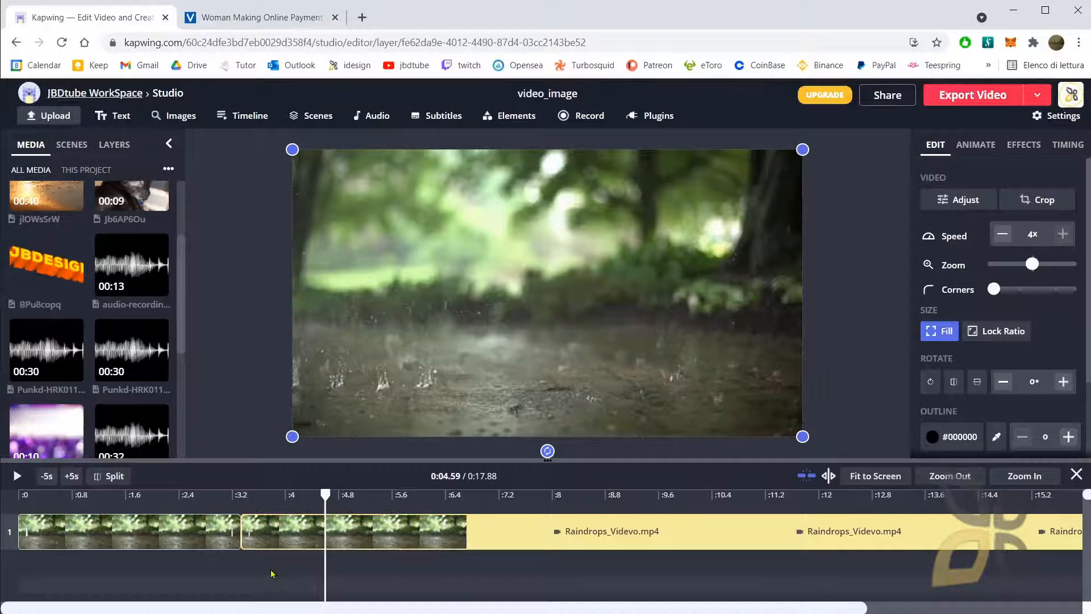
# Step: Play across the cut between the two raindrops parts to compare slow and fast motion
pyautogui.click(218, 503)
pyautogui.press('space')
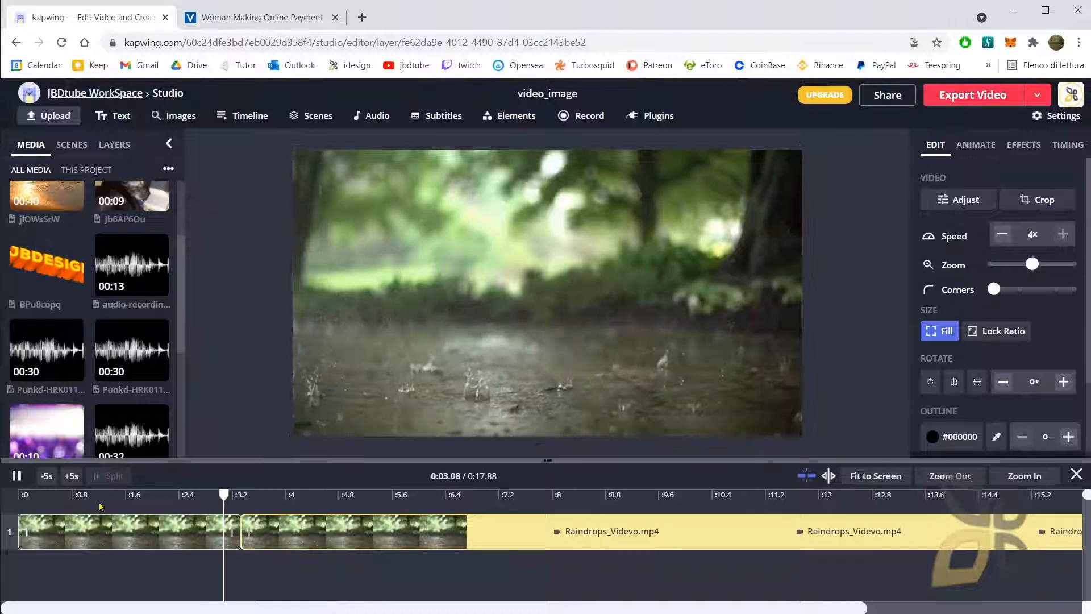
pyautogui.press('space')
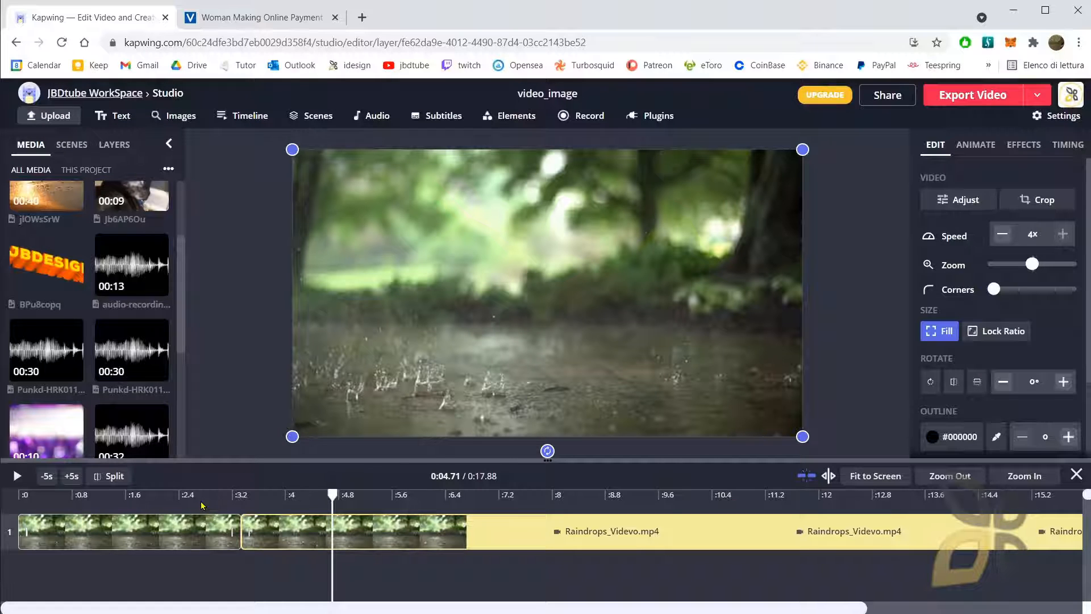
pyautogui.click(243, 494)
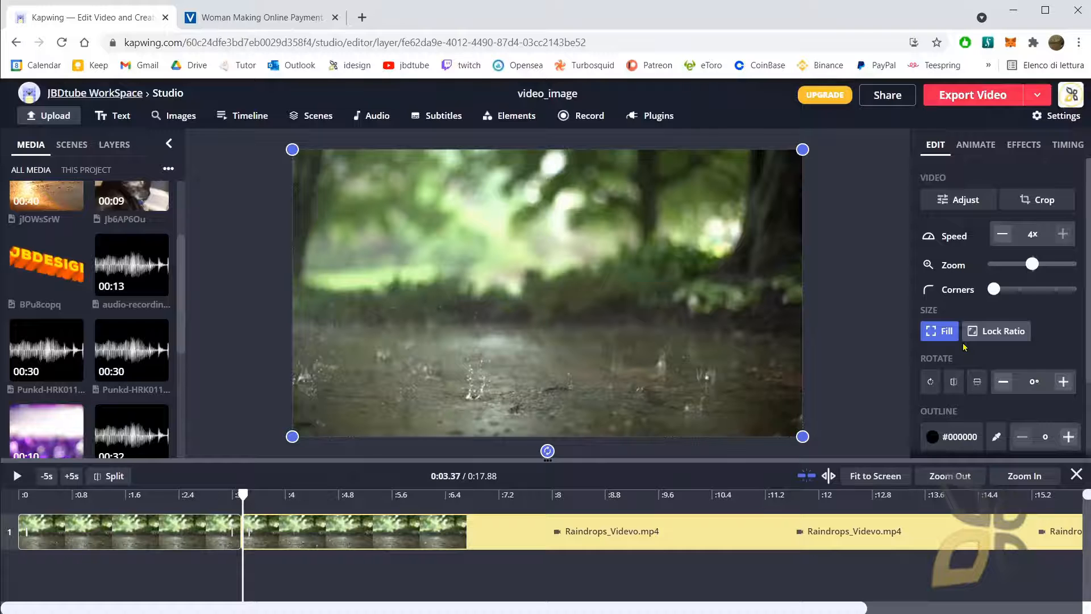
pyautogui.press('space')
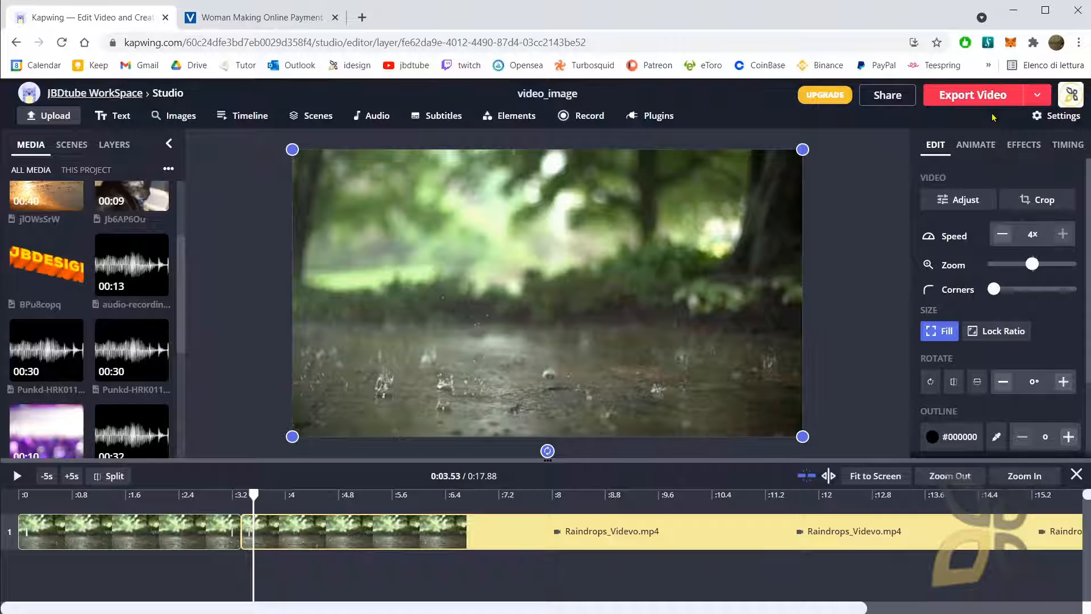
# Step: Undo the split of the raindrops clip and show the animation options for the whole clip
pyautogui.click(976, 145)
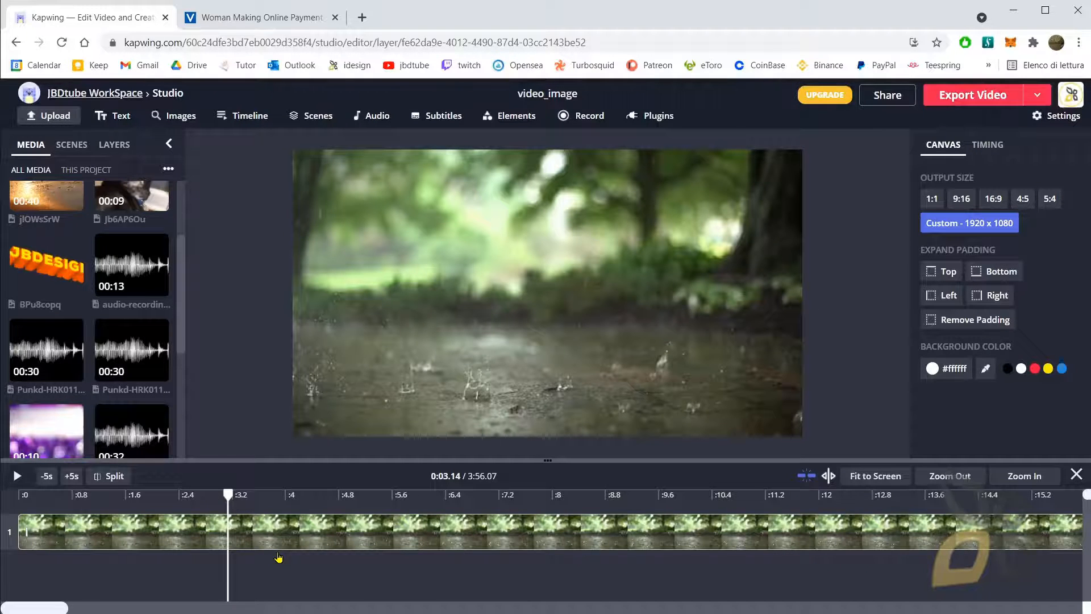
pyautogui.click(280, 540)
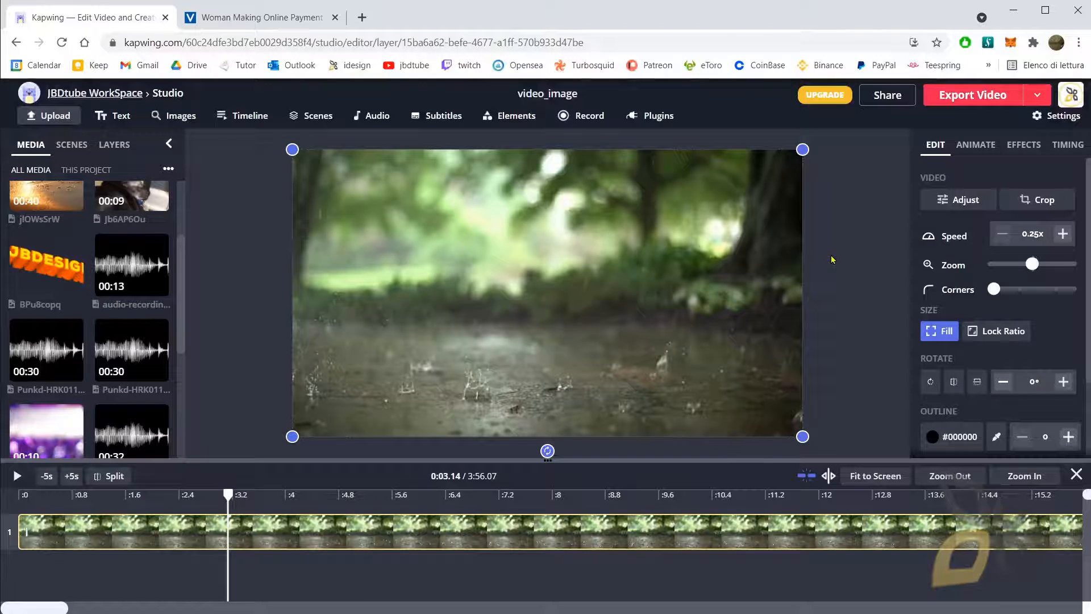
pyautogui.click(976, 144)
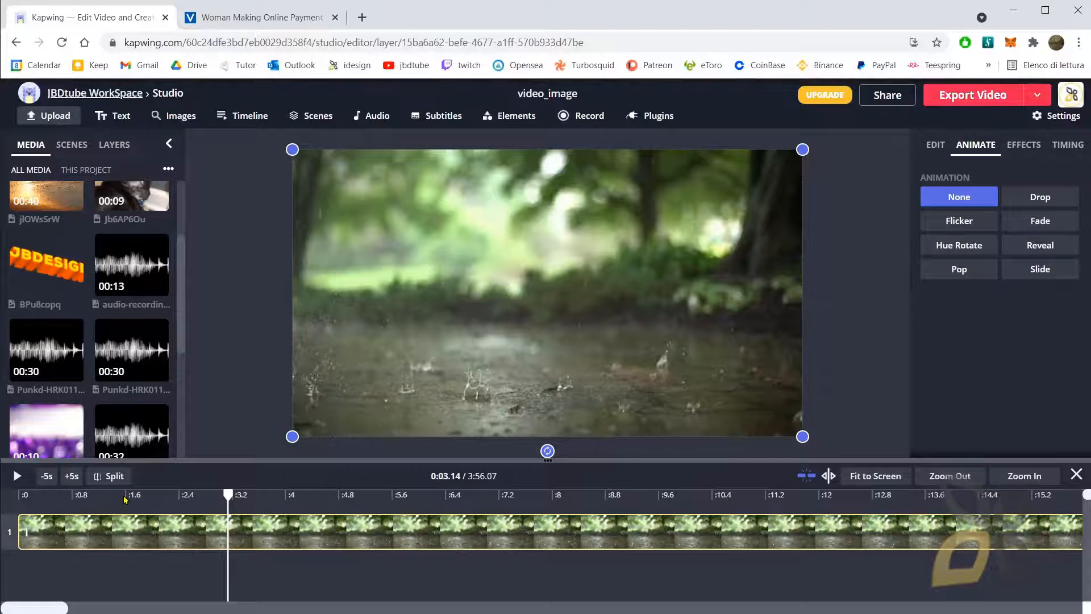
# Step: Trim the end of the raindrops clip to about 12.88 seconds and place the beach clip jlOWsSrW directly after it on the same track
pyautogui.click(868, 478)
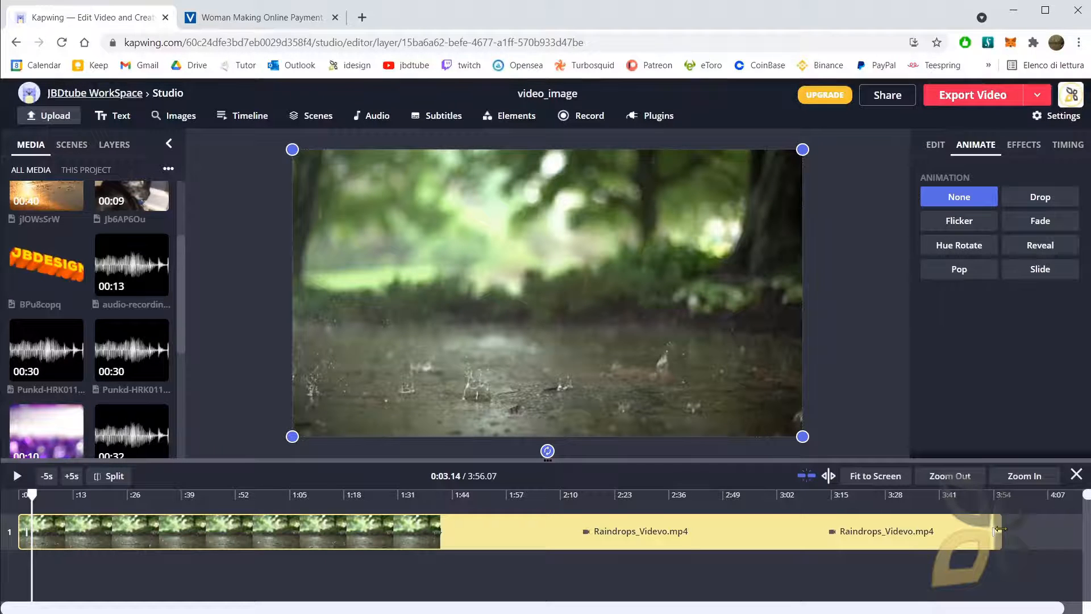
pyautogui.click(999, 530)
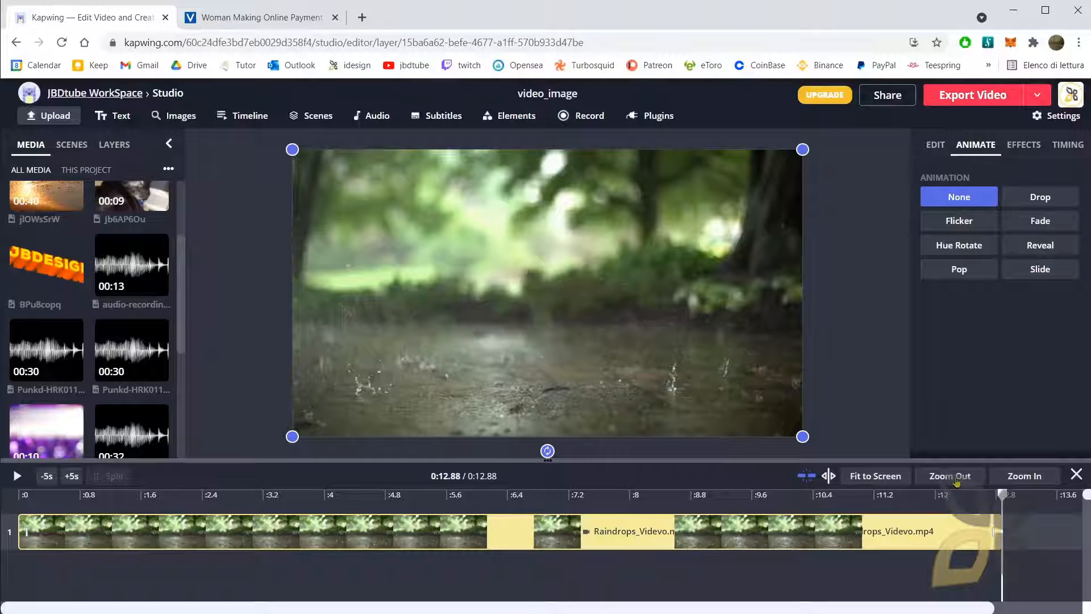
pyautogui.click(957, 480)
pyautogui.scroll(3, 46, 302)
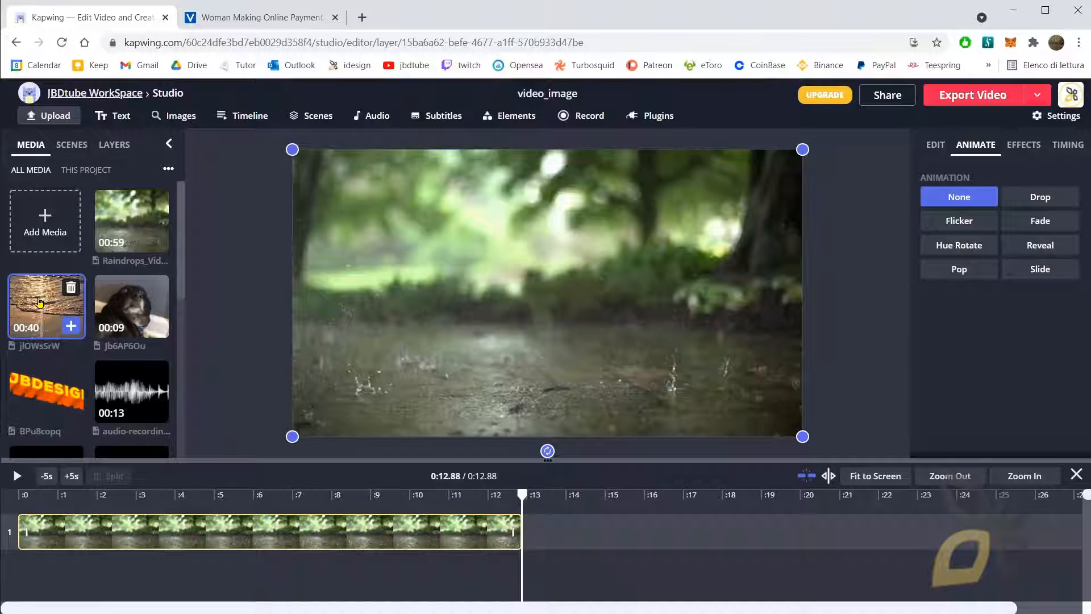
pyautogui.click(39, 302)
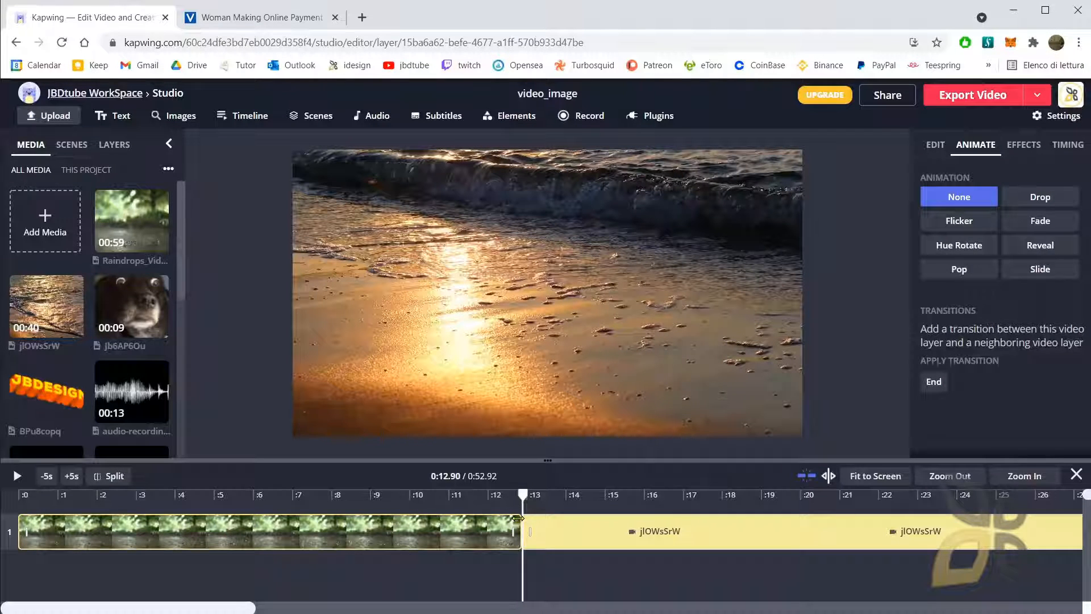
# Step: Apply a Cross Dissolve transition to the beginning of the beach clip and play the timeline across it
pyautogui.click(517, 518)
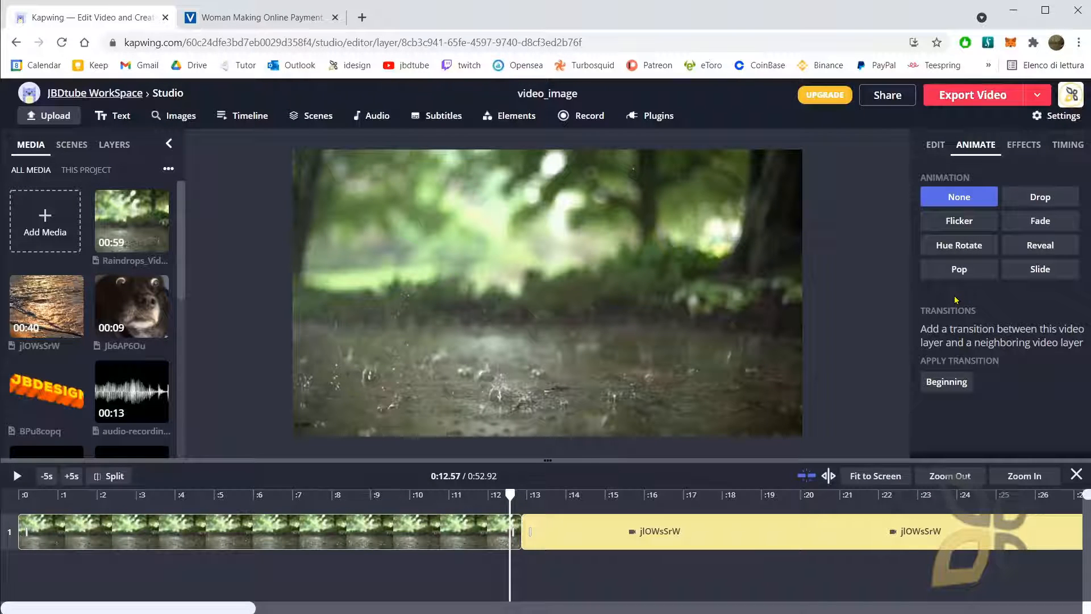
pyautogui.click(946, 385)
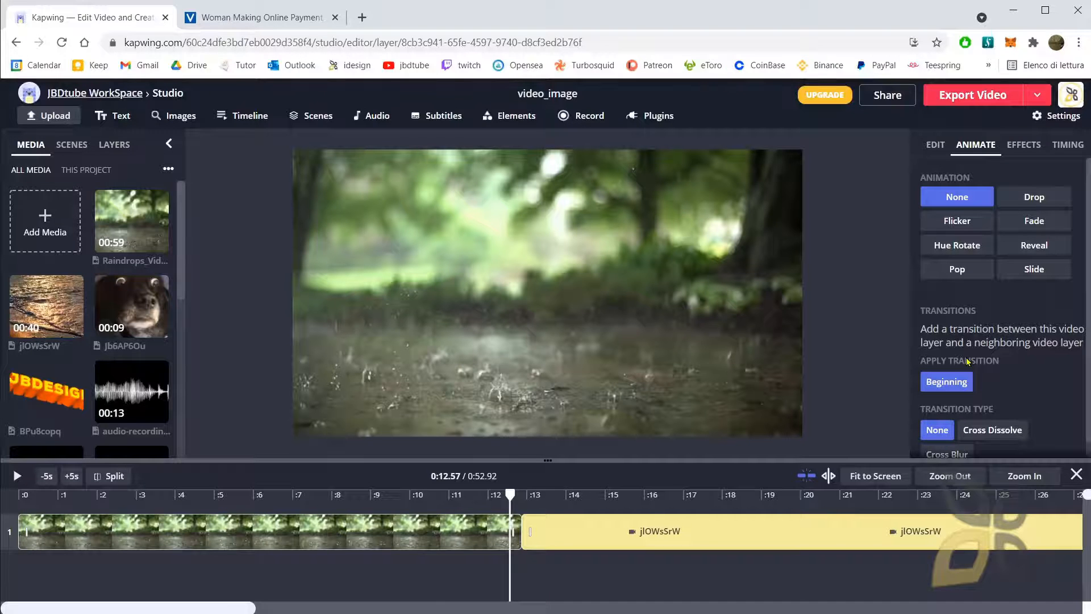
pyautogui.scroll(-1, 967, 362)
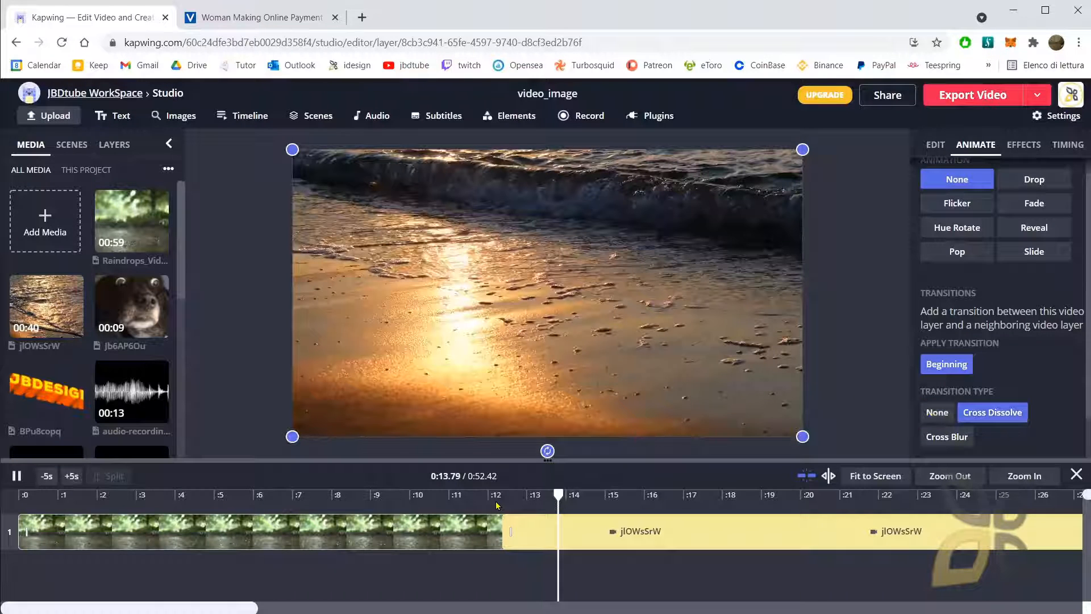
# Step: Try the Slow speed for the beach clip's Cross Dissolve, switch to Cross Blur at Default speed, and play the timeline across the transition
pyautogui.click(480, 497)
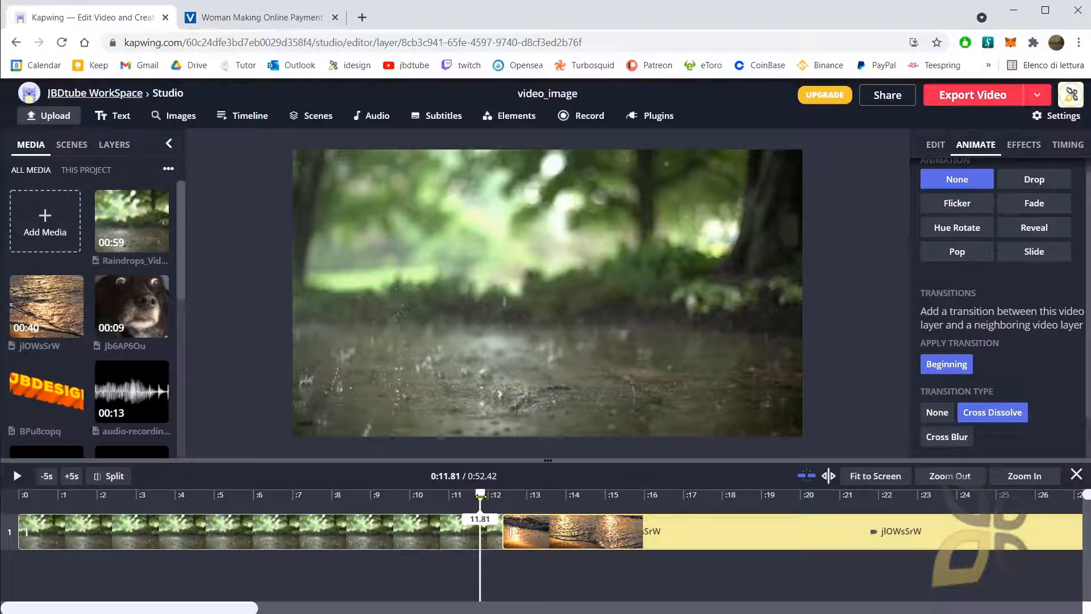
pyautogui.scroll(-1, 1025, 447)
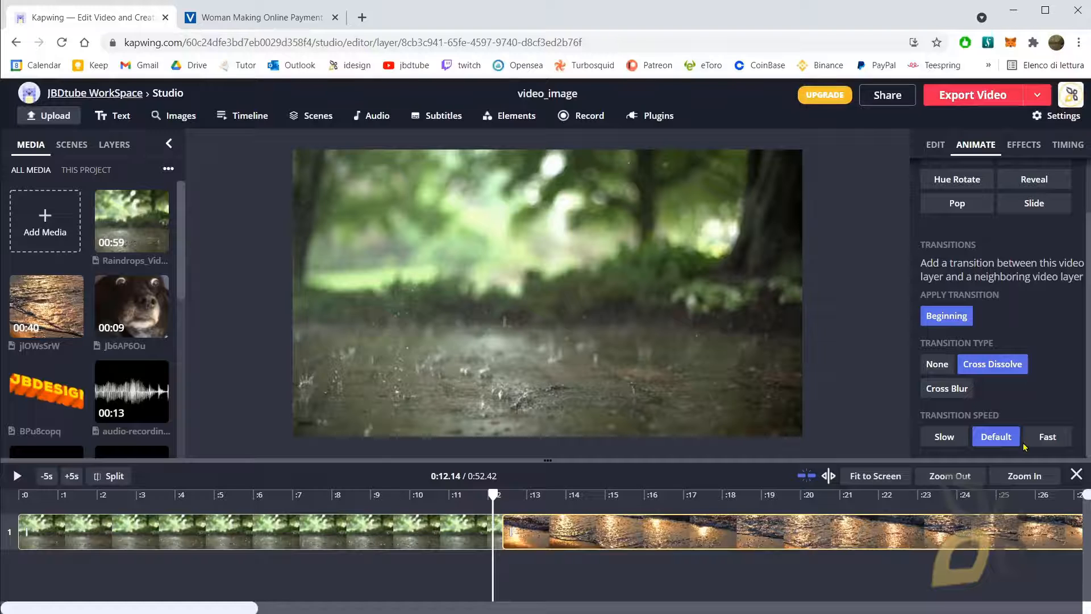
pyautogui.click(944, 436)
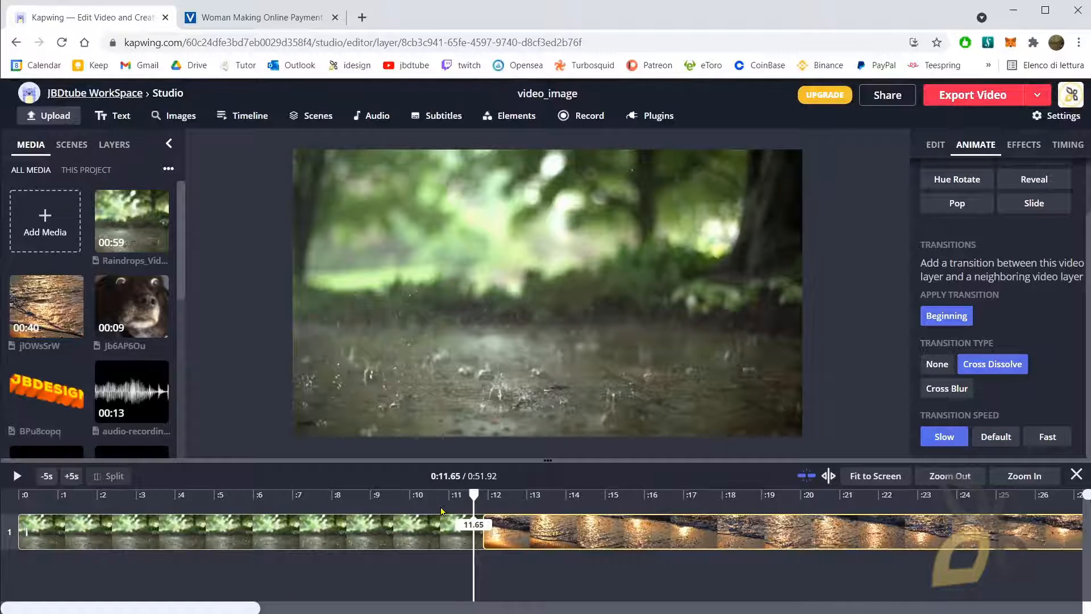
pyautogui.click(453, 503)
pyautogui.press('space')
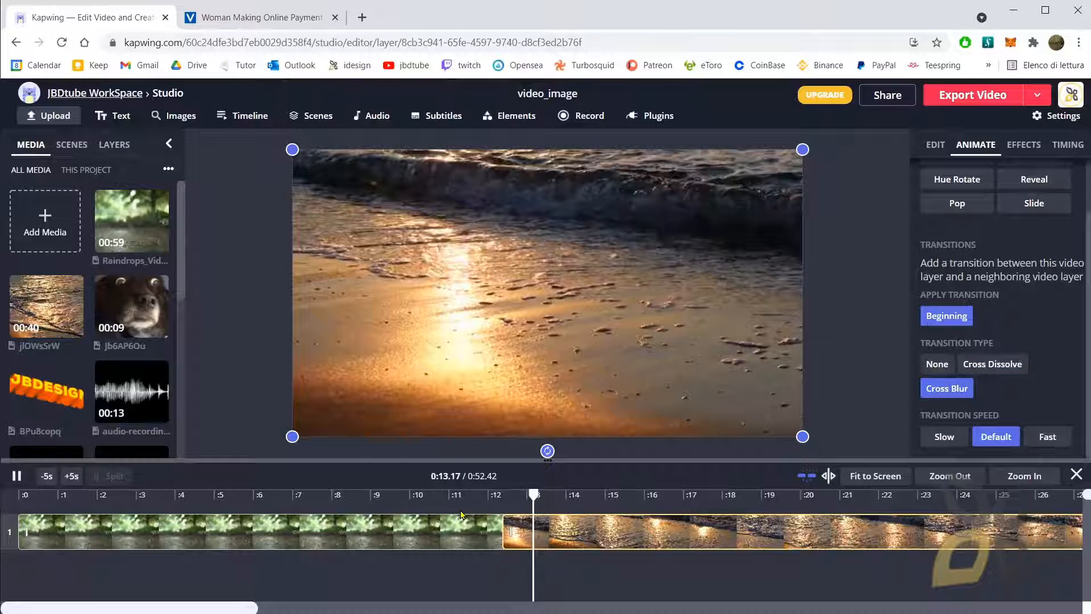
pyautogui.press('space')
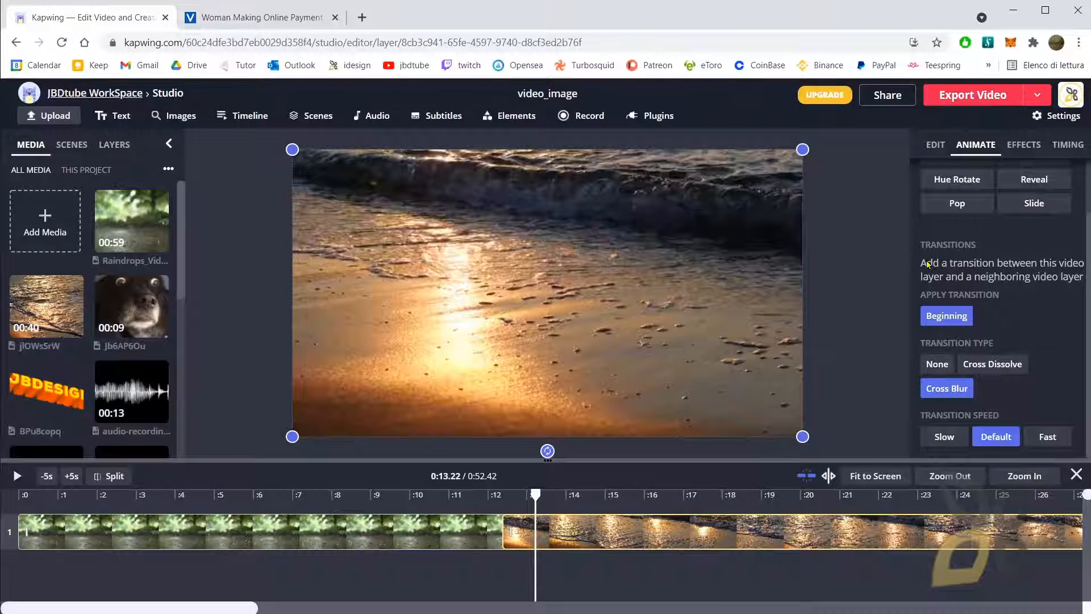
# Step: Move the beach clip to a second track starting at about 8.59 s and send it backward behind the raindrops clip
pyautogui.moveTo(541, 535); pyautogui.dragTo(556, 574)
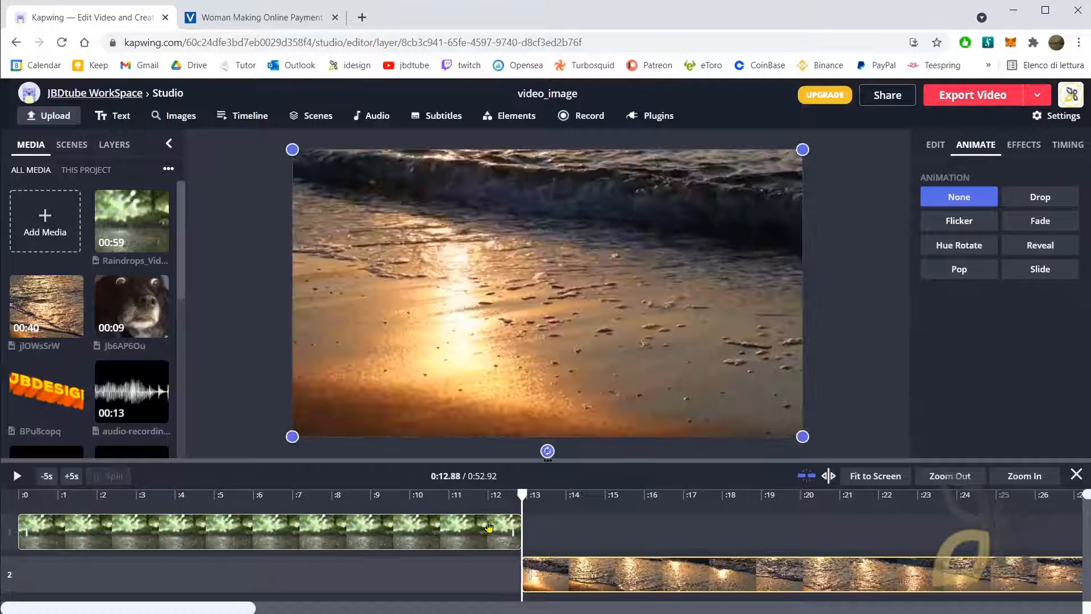
pyautogui.click(489, 527)
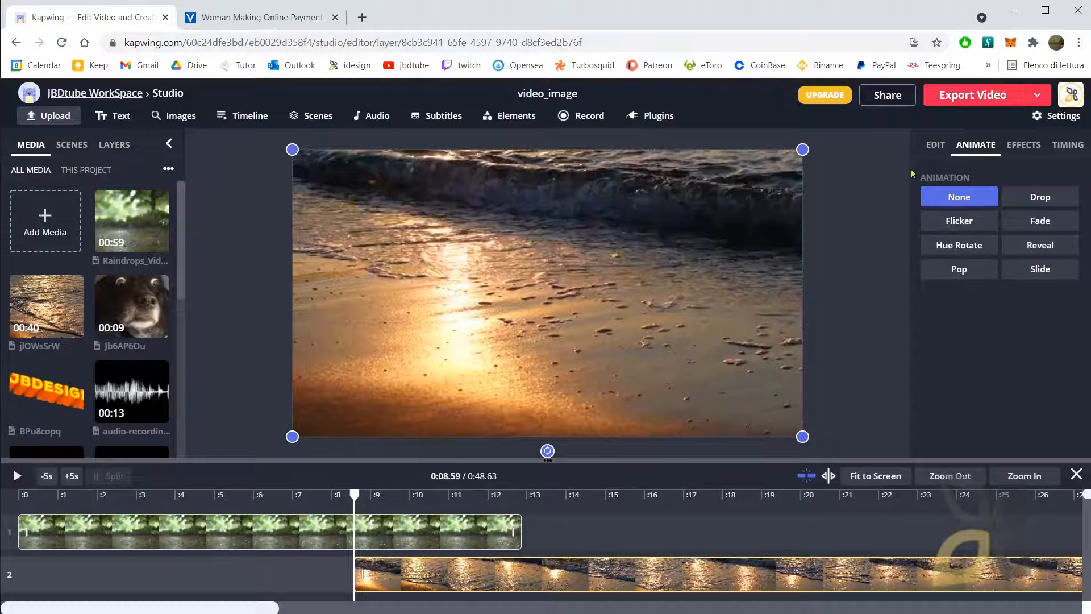
pyautogui.click(935, 144)
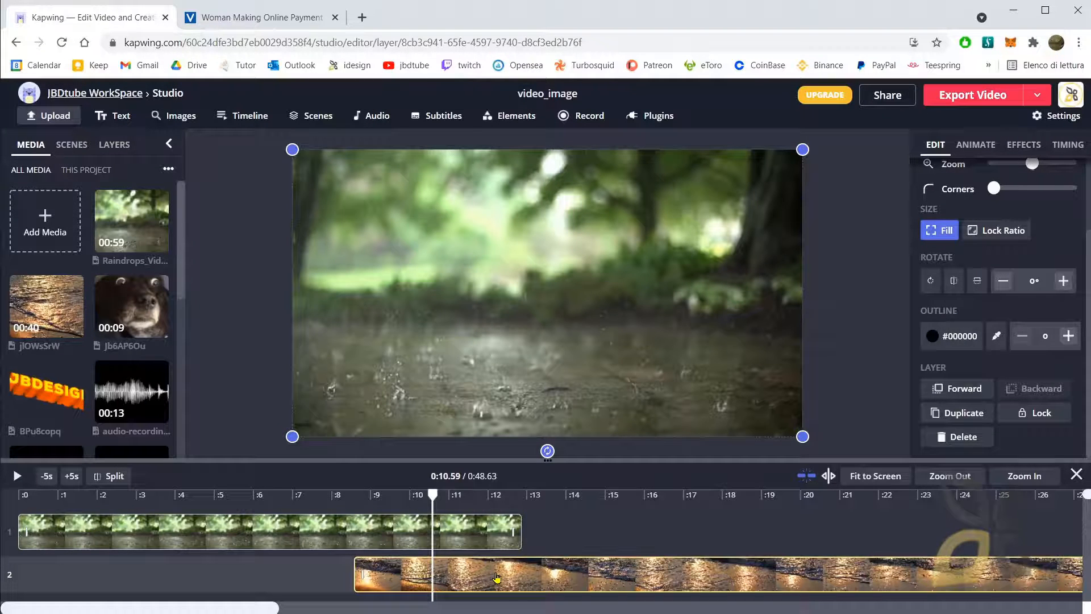
# Step: Apply a Slow Fade animation to the outro of the raindrops clip and scrub through its overlap with the beach clip
pyautogui.click(489, 531)
pyautogui.click(961, 146)
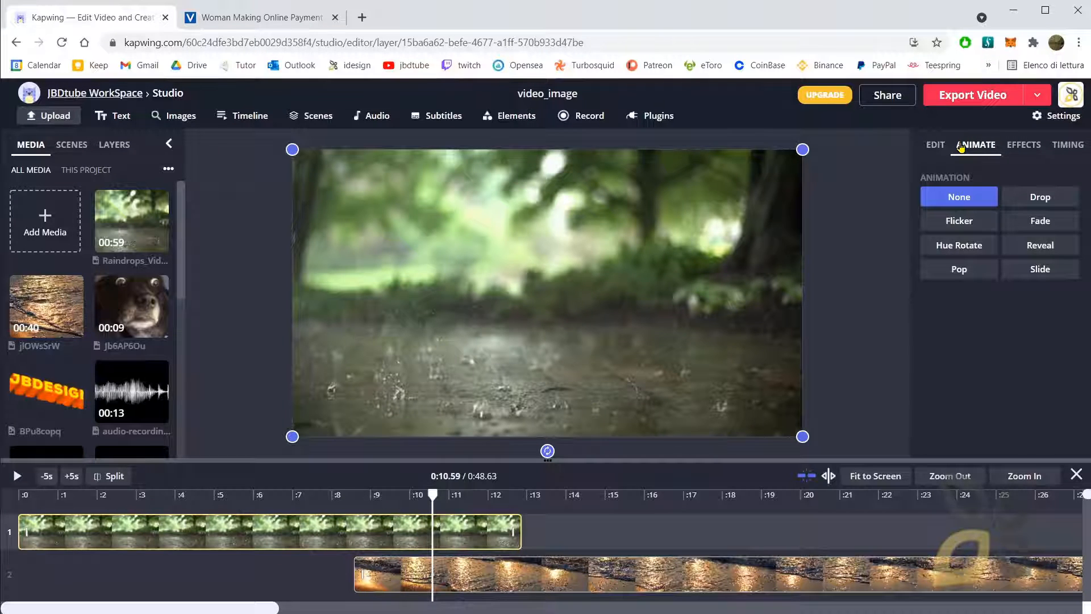
pyautogui.click(1040, 220)
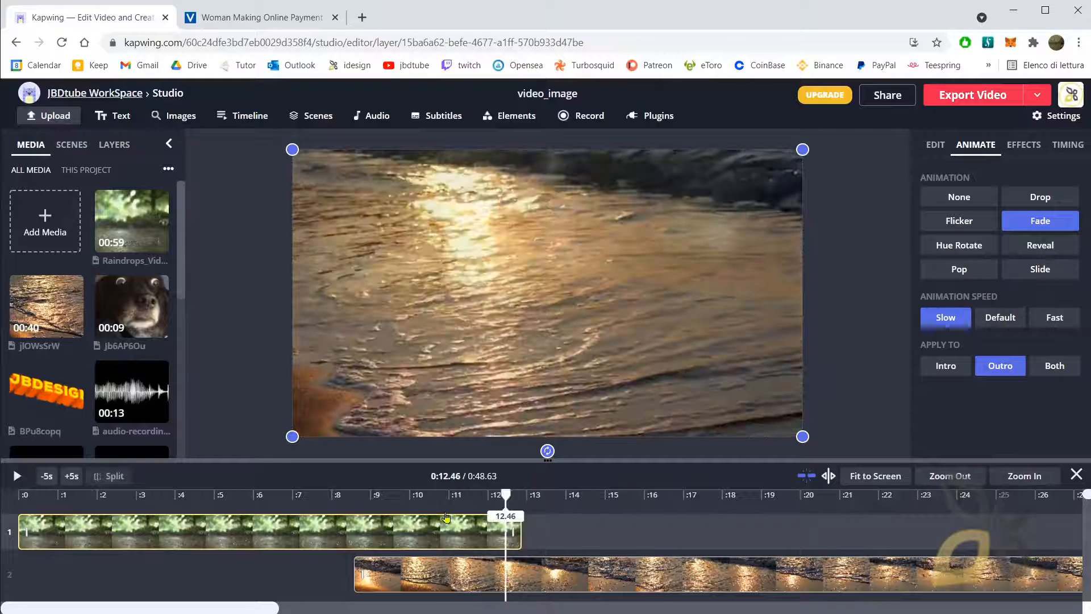
pyautogui.click(353, 494)
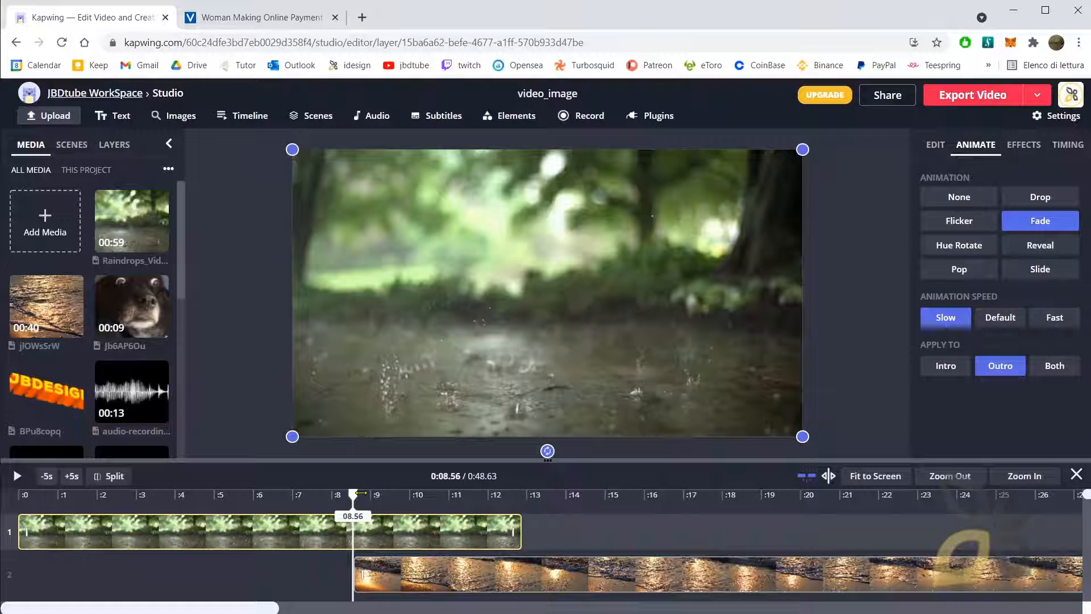
pyautogui.moveTo(361, 493); pyautogui.dragTo(400, 492)
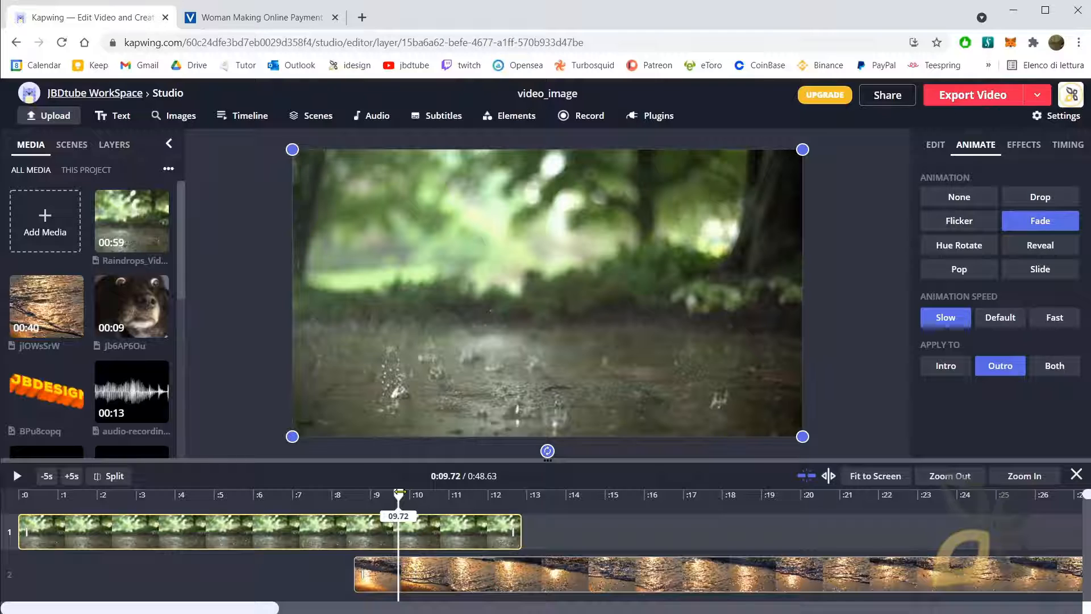
pyautogui.moveTo(399, 492); pyautogui.dragTo(507, 495)
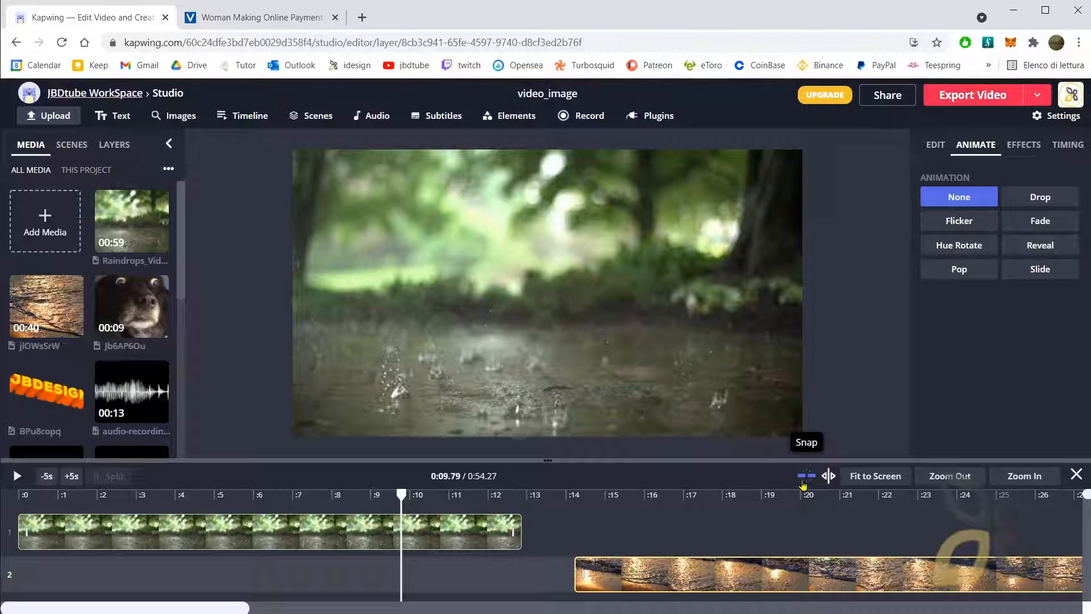
# Step: Split the beach clip at 15.68 s and 18.37 s, delete the middle section without closing the gap, and play across it
pyautogui.click(829, 477)
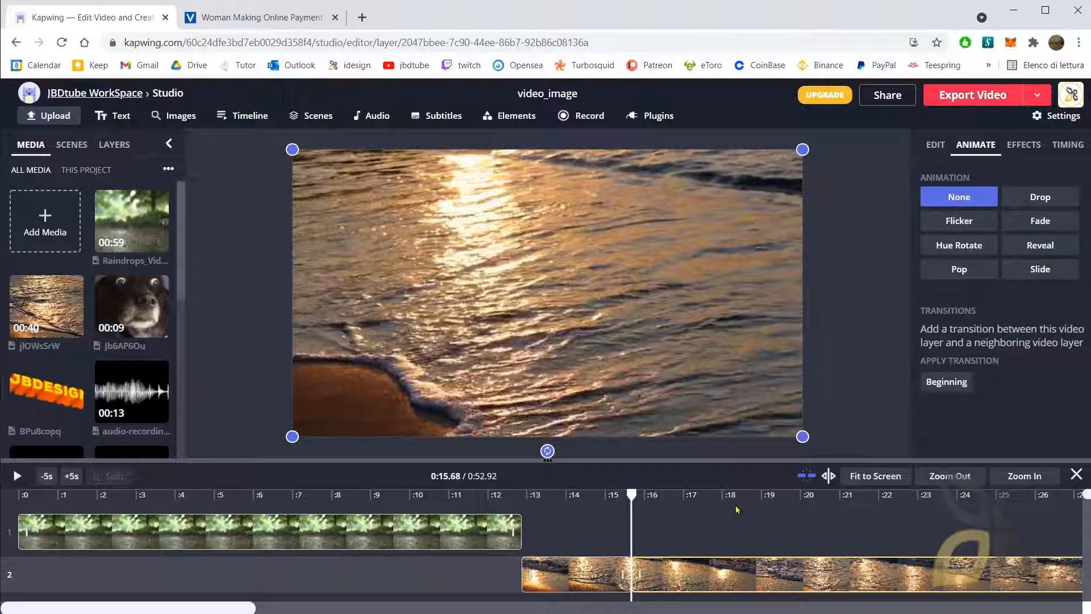
pyautogui.click(737, 495)
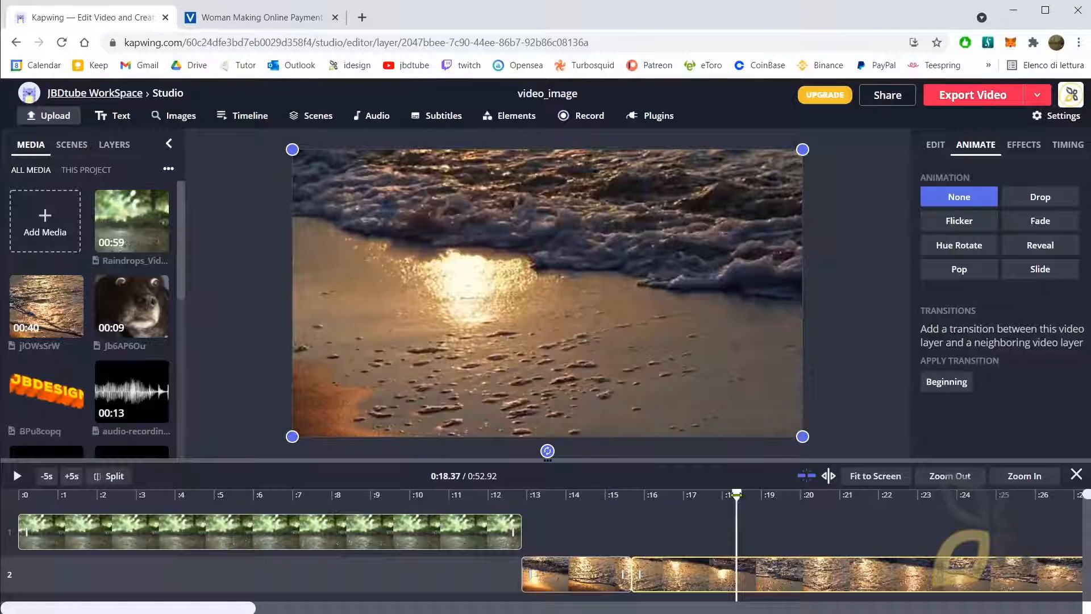
pyautogui.press('s')
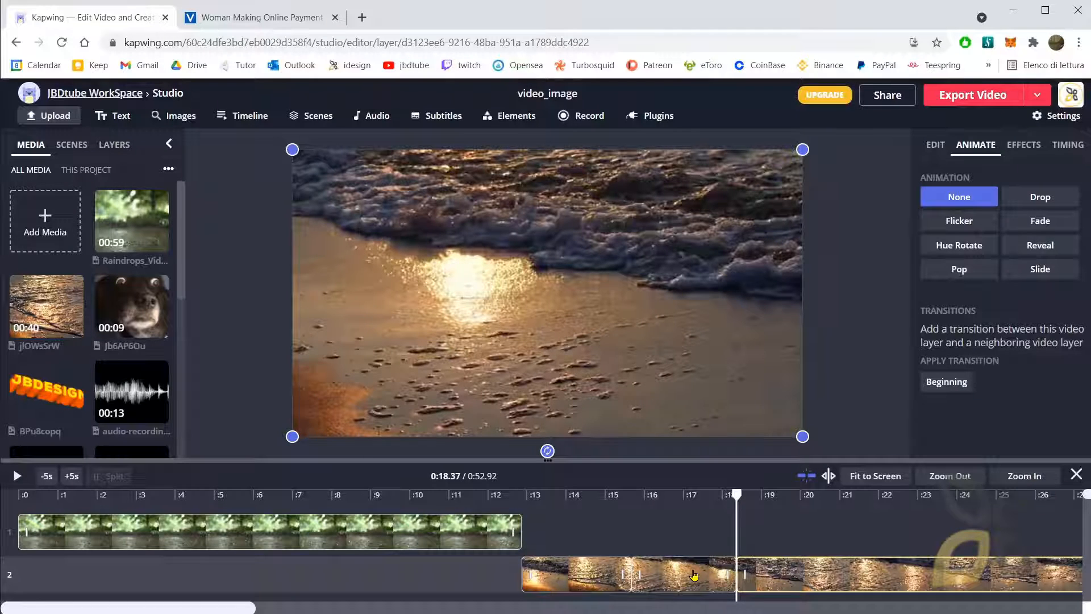
pyautogui.press('Delete')
pyautogui.click(693, 521)
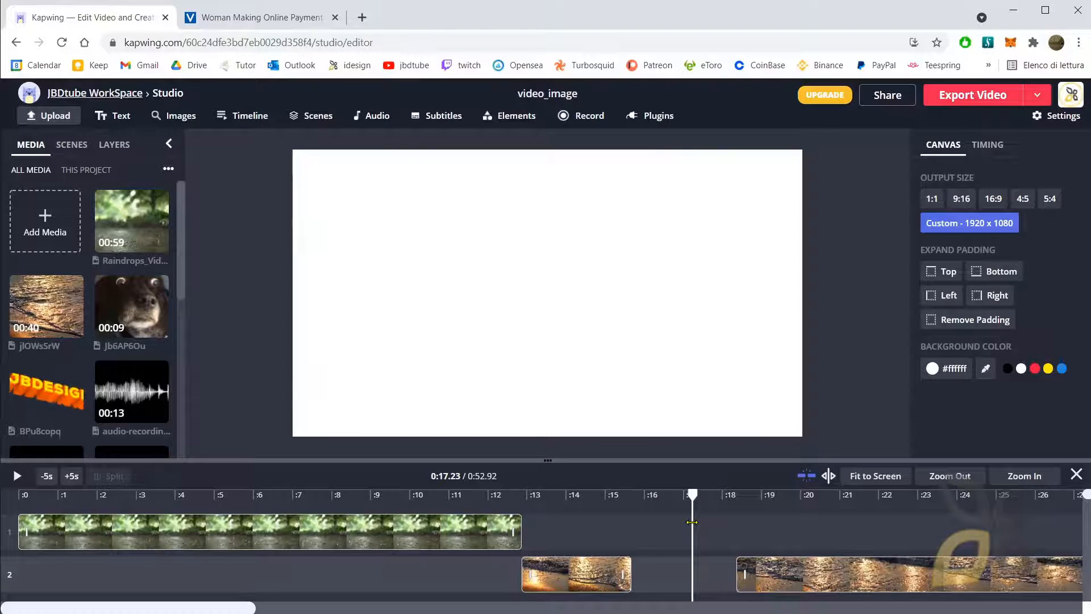
pyautogui.click(631, 499)
pyautogui.press('space')
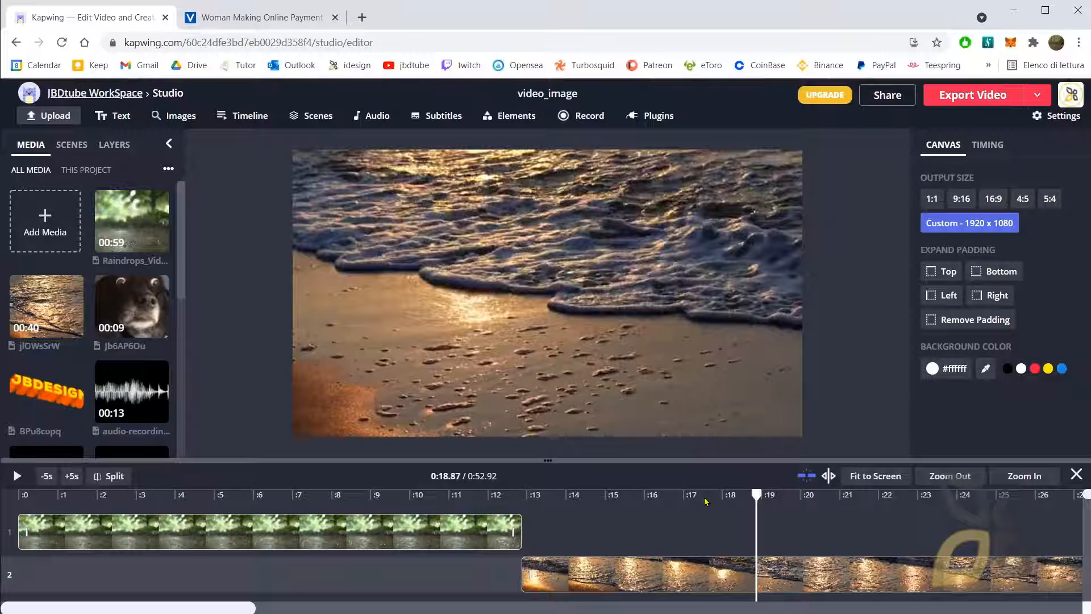
# Step: Split the beach clip at 16.84 s and 19.61 s and delete the middle section, closing the gap
pyautogui.click(677, 497)
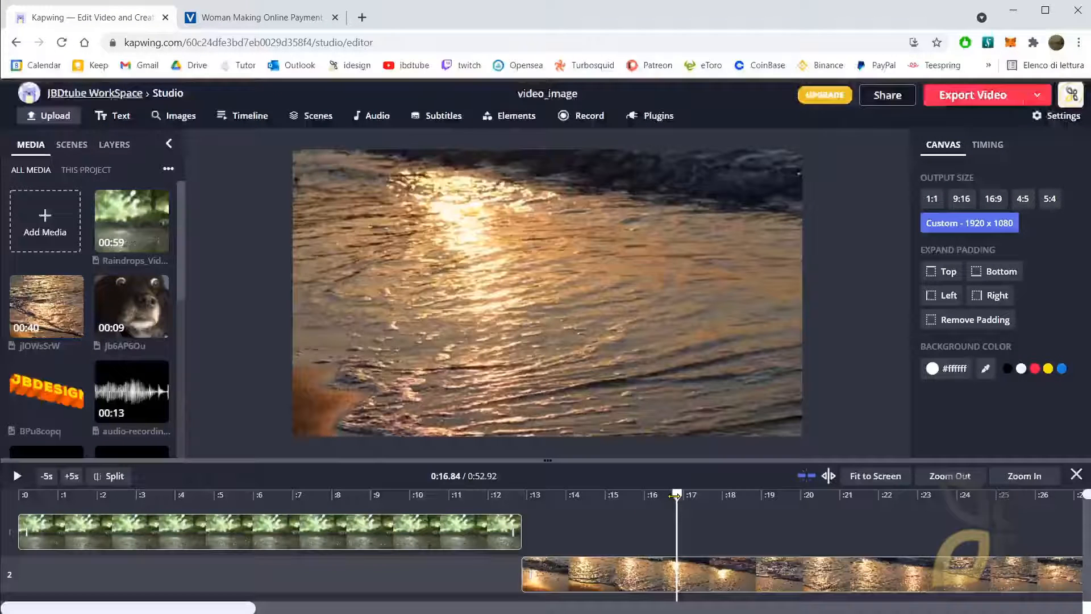
pyautogui.click(618, 568)
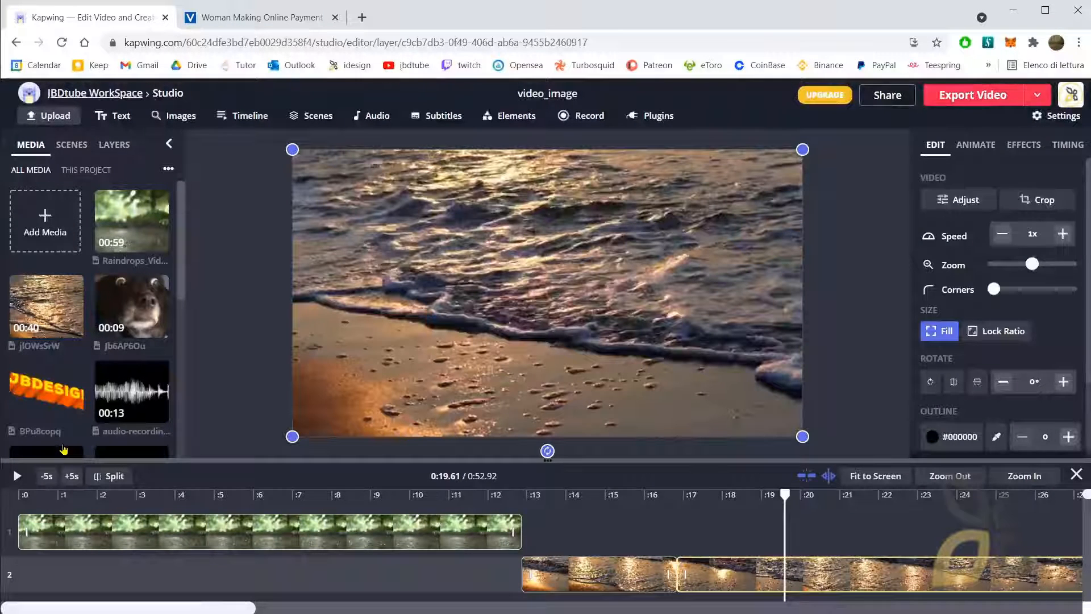
pyautogui.click(111, 475)
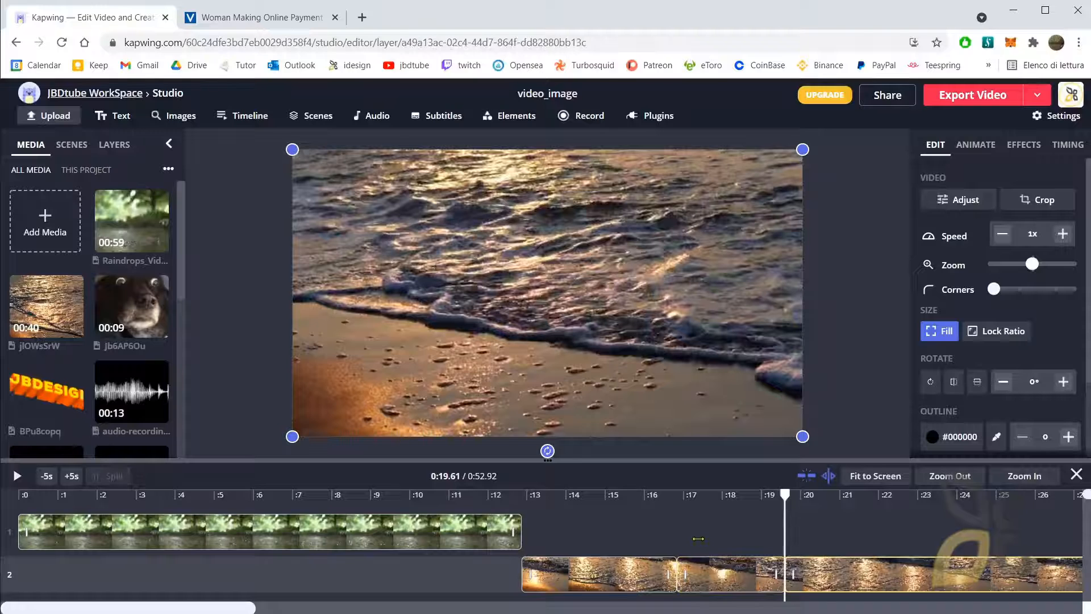
pyautogui.click(723, 565)
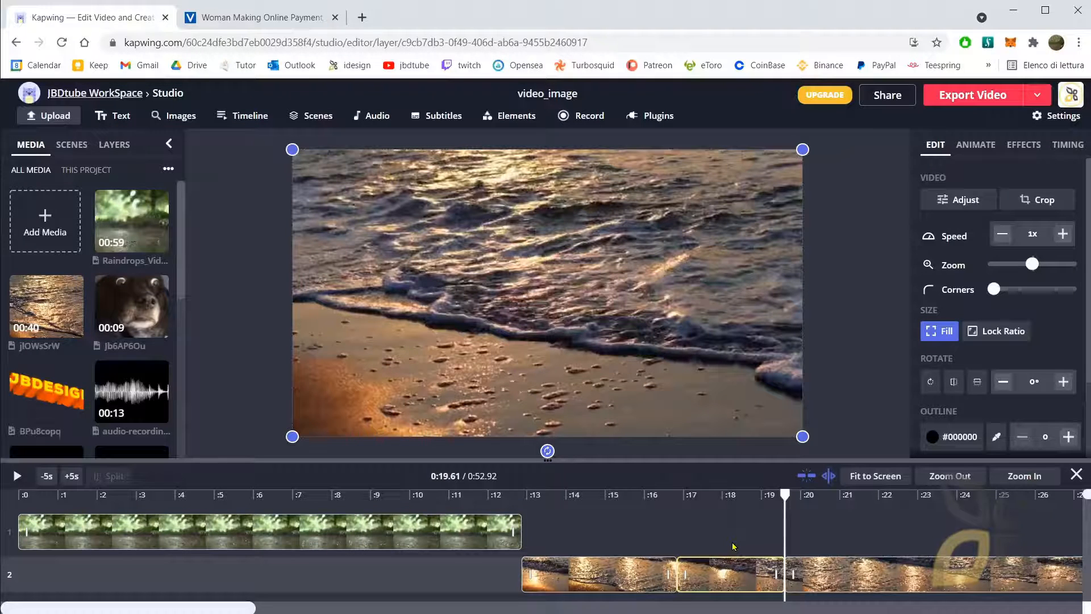
pyautogui.press('Delete')
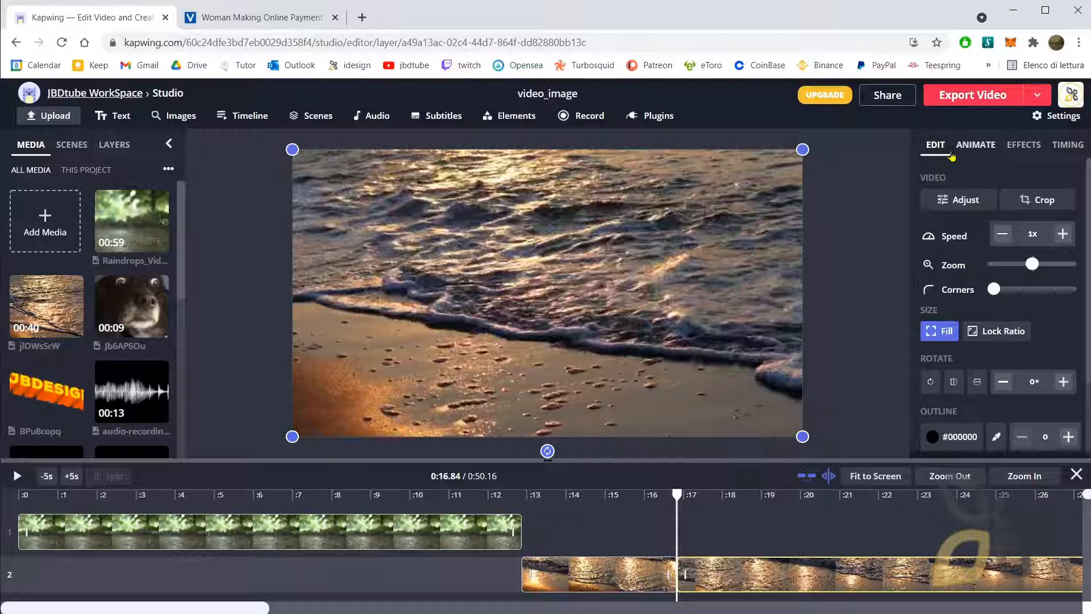
# Step: Show the effects options of the beach clip and upload the video 171215_B_22 from the Download folder
pyautogui.click(975, 146)
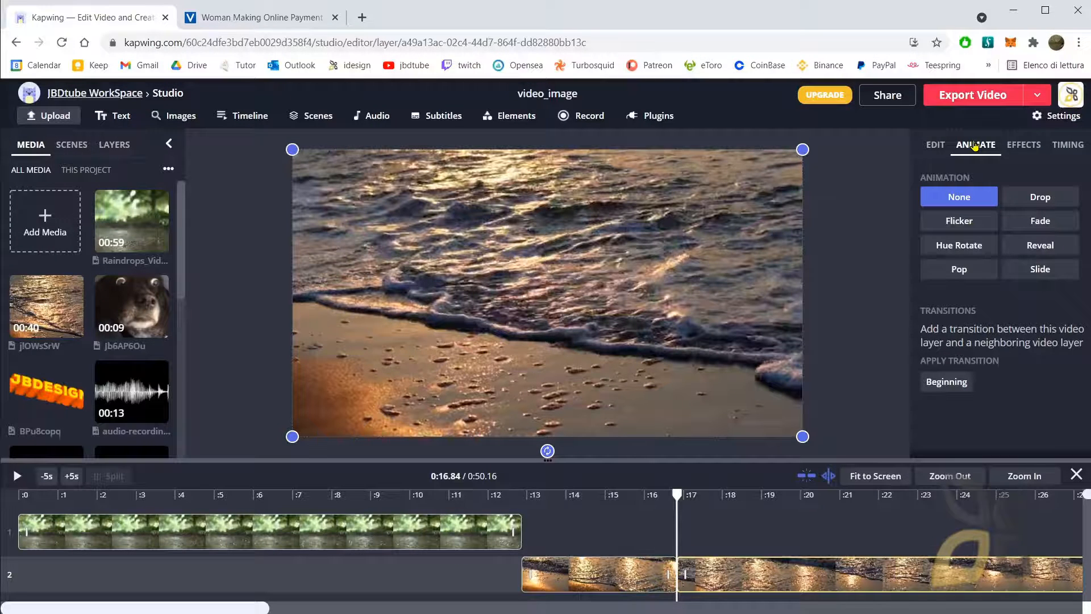
pyautogui.click(1024, 144)
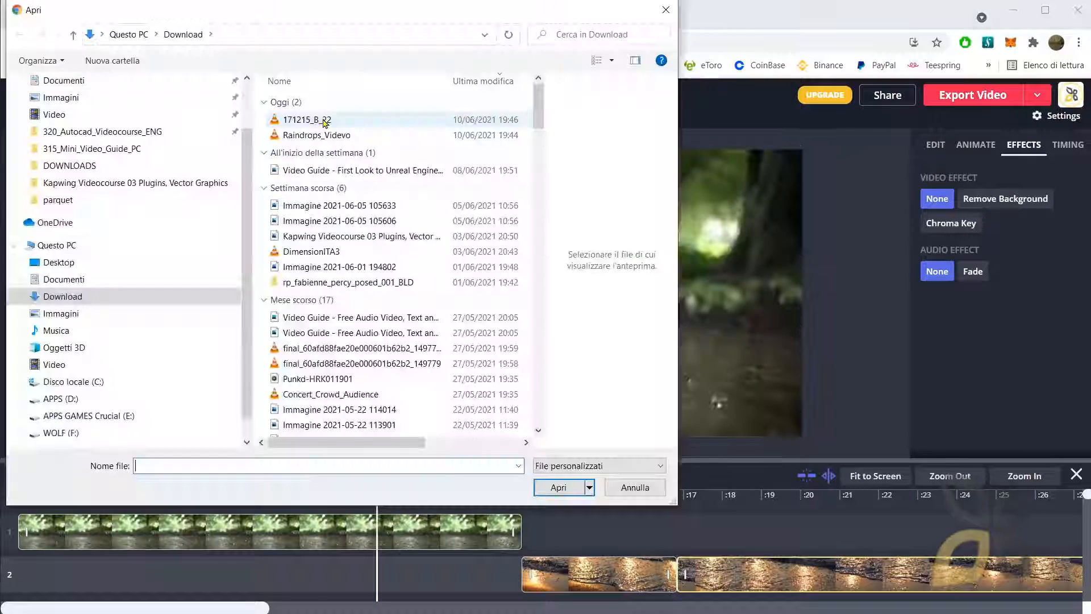
pyautogui.click(307, 120)
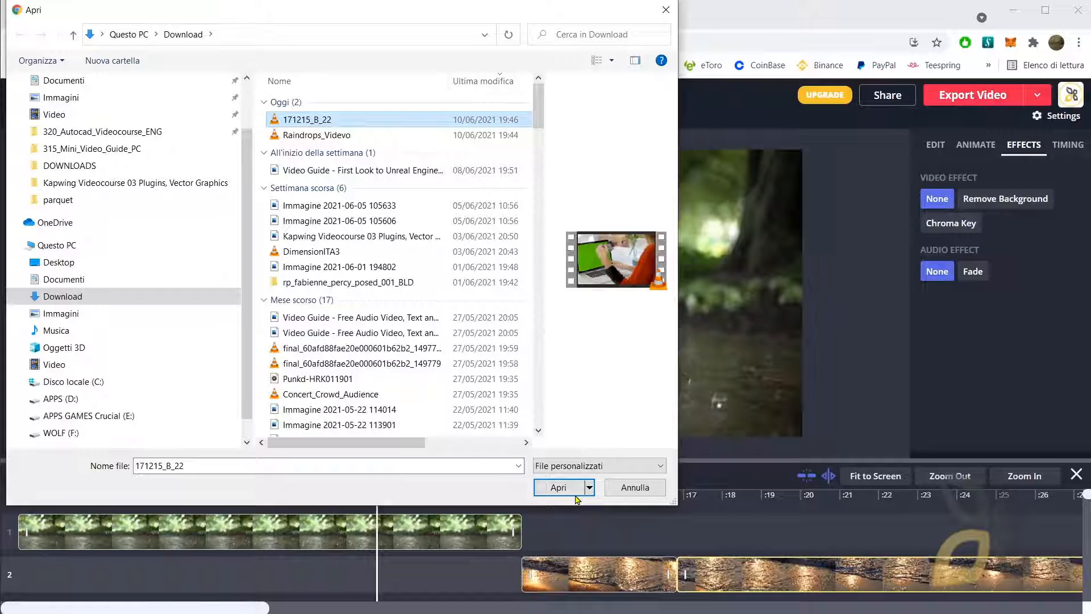
pyautogui.click(573, 495)
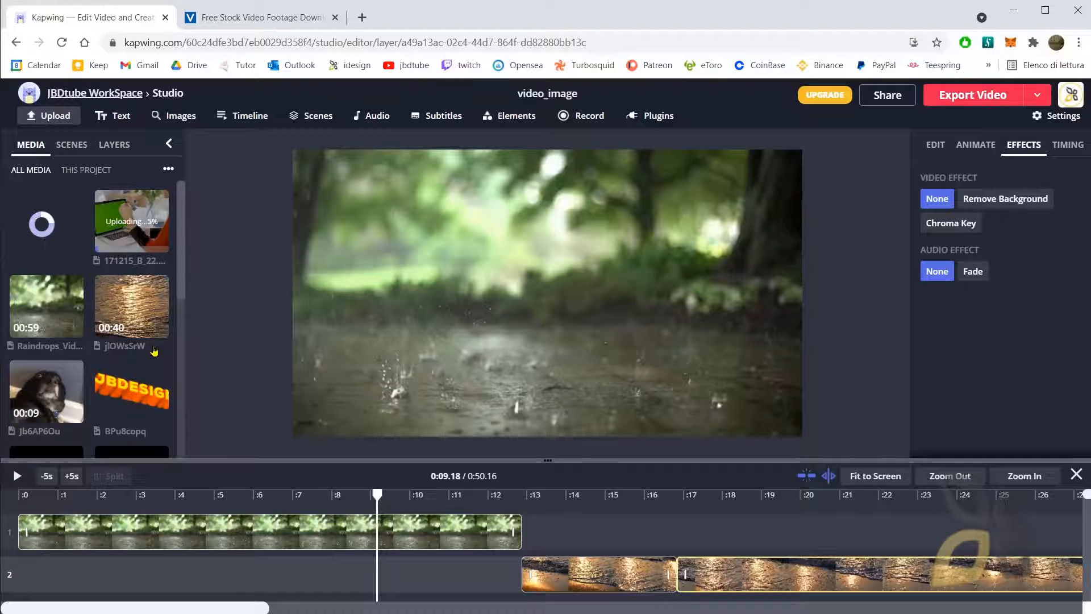
# Step: Add the JBDESIGN image BPu8copq over the raindrops footage at 9.18 s, move it slightly upward, and delete it
pyautogui.moveTo(123, 391)
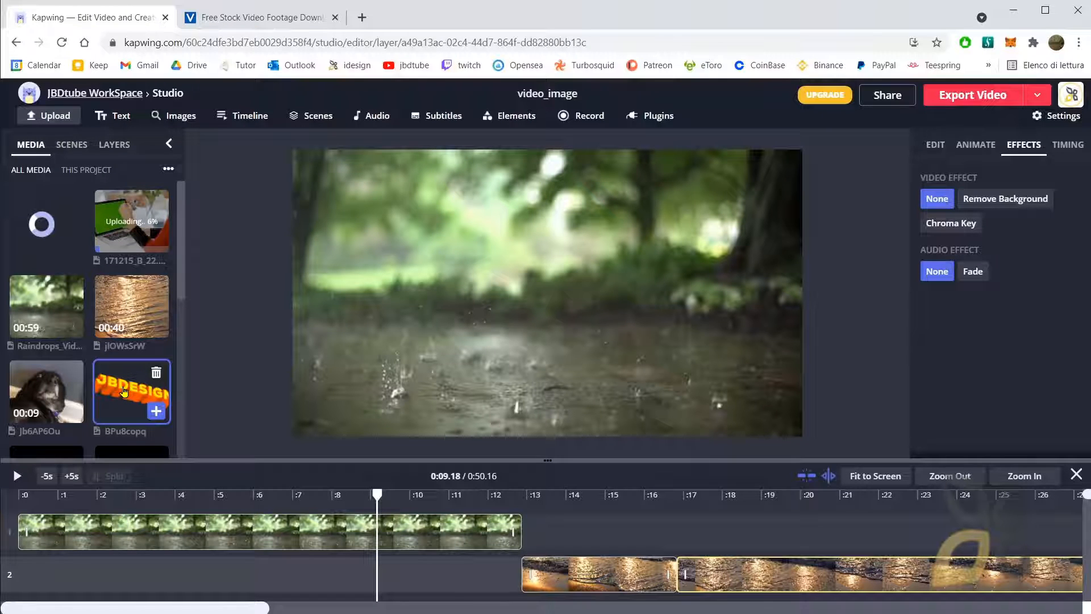
pyautogui.click(124, 391)
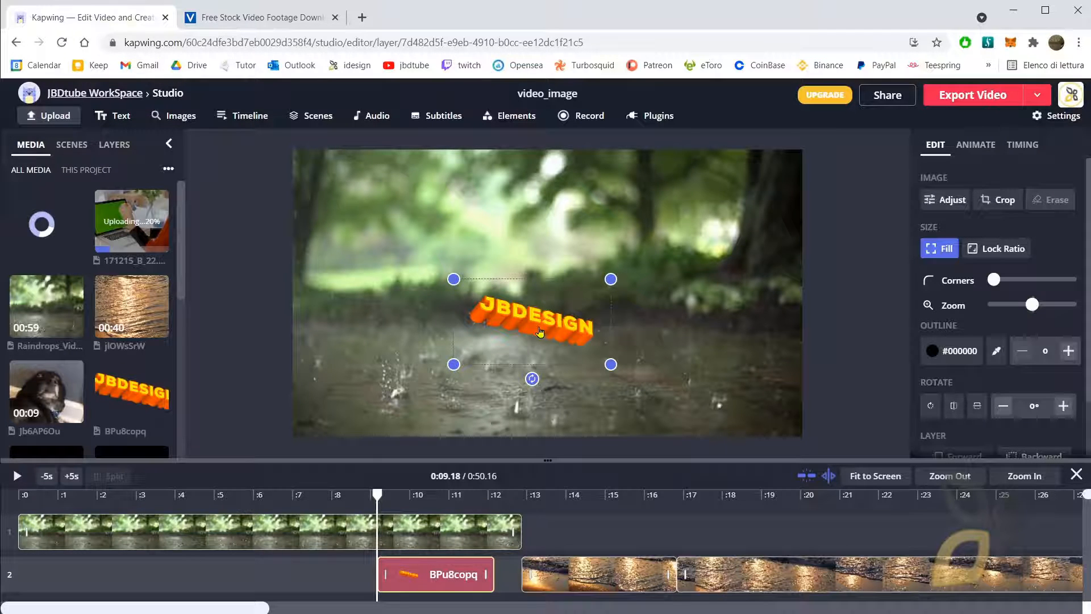
pyautogui.moveTo(540, 332); pyautogui.dragTo(540, 317)
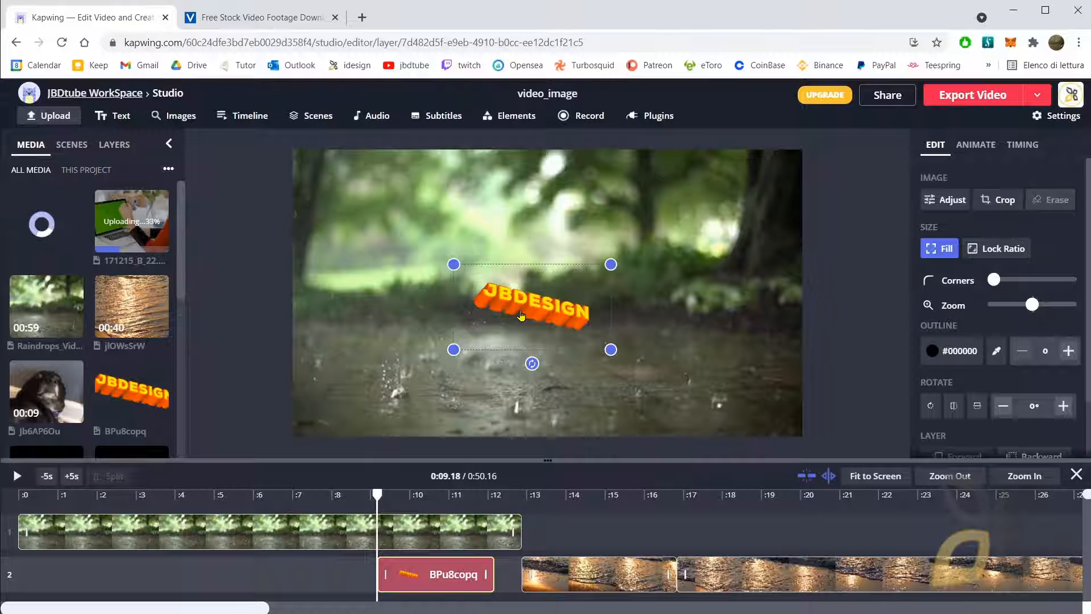
pyautogui.press('Delete')
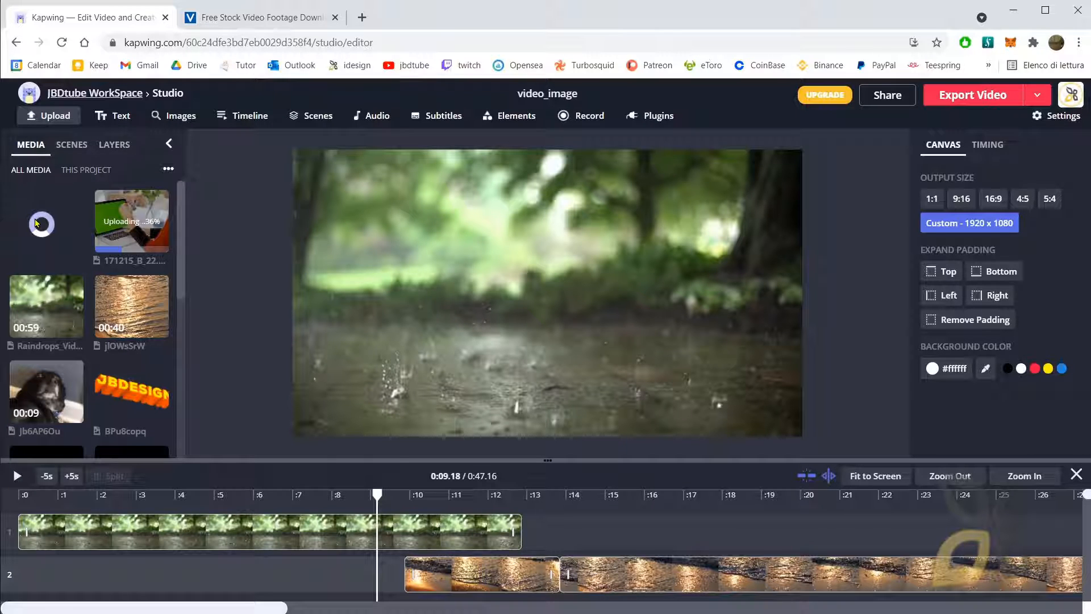
# Step: Place the dog clip Jb6AP6Ou after the raindrops clip on the first track and apply Chroma Key with Key to Color, sampling the grey wall
pyautogui.moveTo(47, 391); pyautogui.dragTo(667, 547)
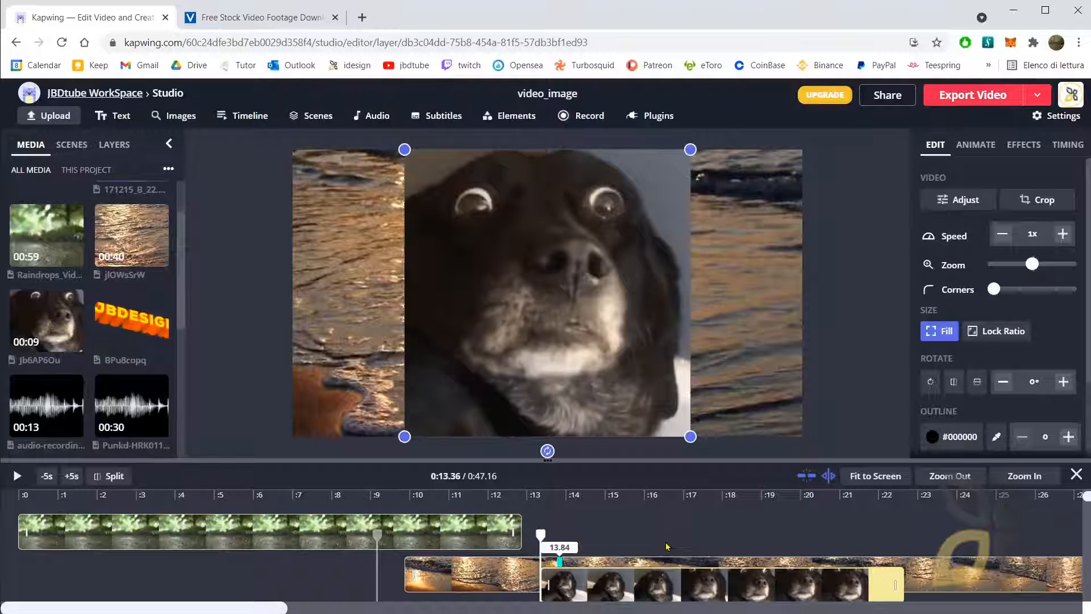
pyautogui.moveTo(667, 546); pyautogui.dragTo(672, 531)
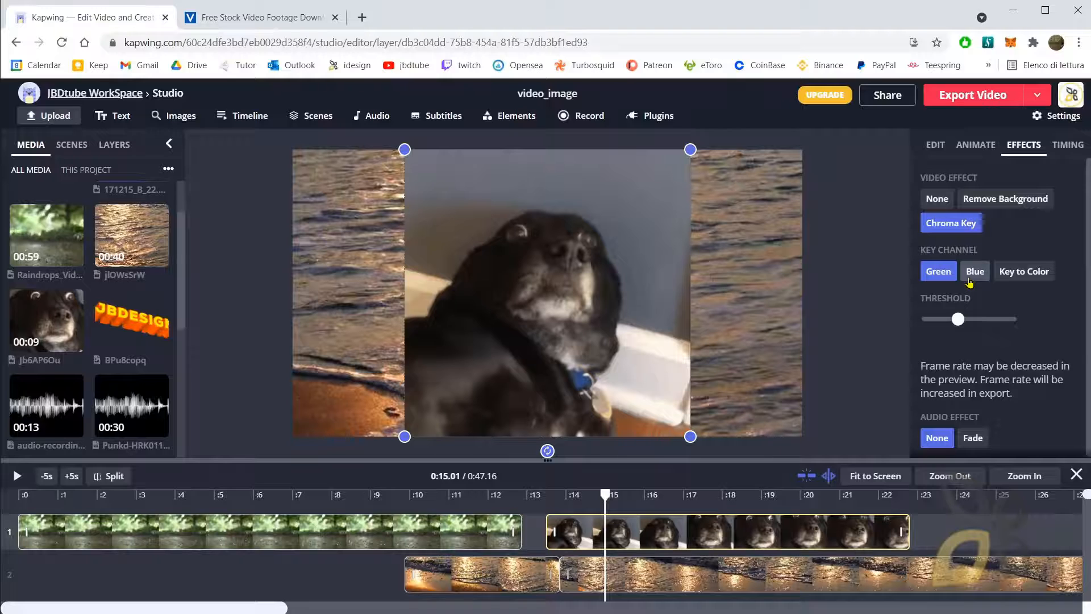
pyautogui.click(1025, 272)
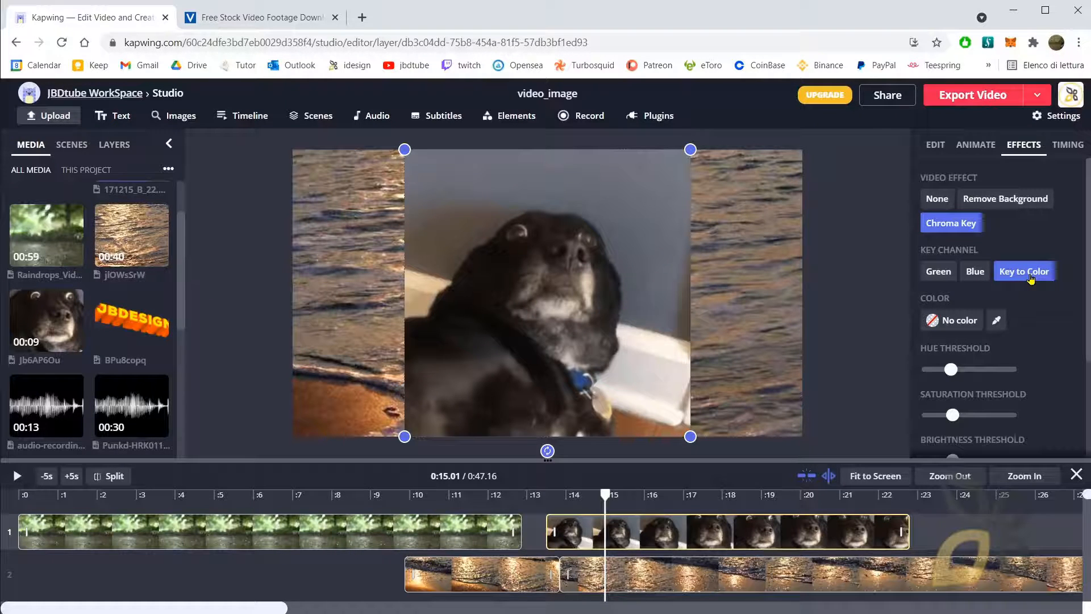
pyautogui.click(571, 182)
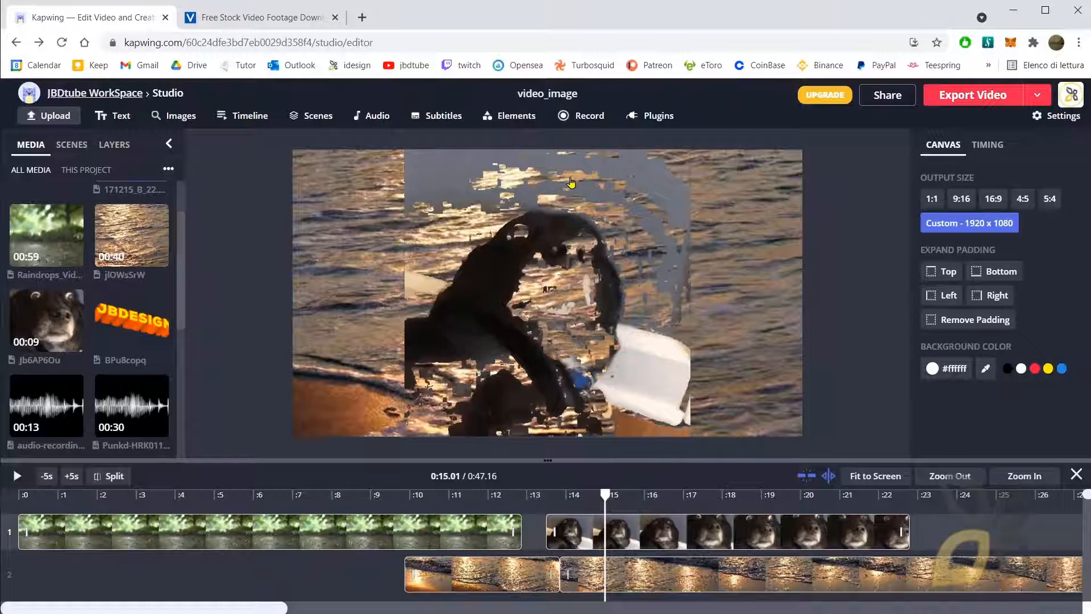
# Step: Adjust the dog clip's Chroma Key by lowering the hue threshold and raising the saturation and brightness thresholds
pyautogui.click(571, 182)
pyautogui.click(1020, 149)
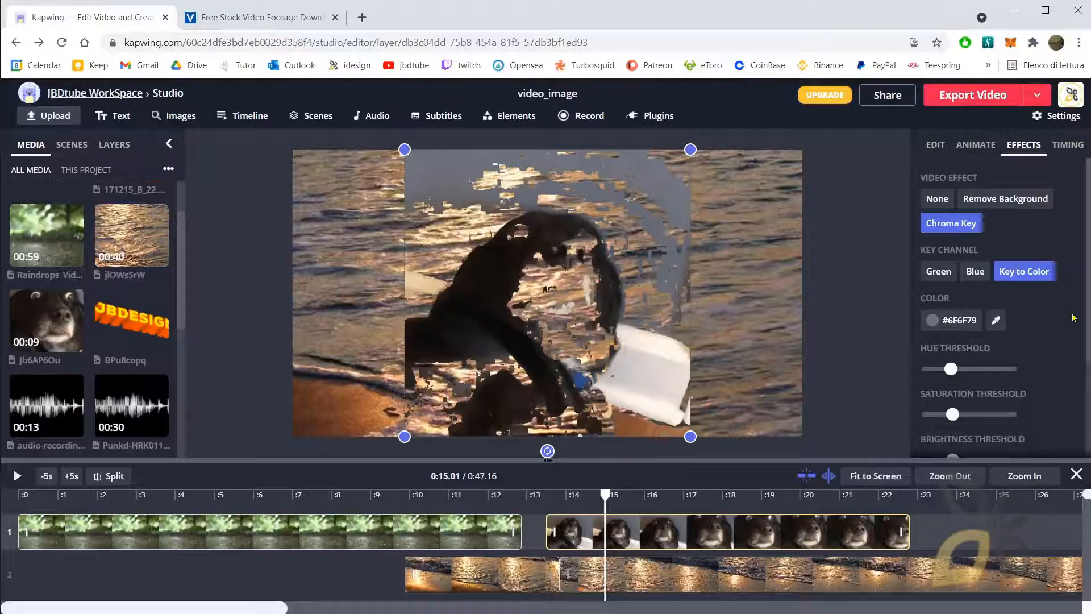
pyautogui.scroll(-1, 1072, 317)
pyautogui.moveTo(952, 305)
pyautogui.mouseDown()
pyautogui.moveTo(969, 308)
pyautogui.moveTo(952, 307)
pyautogui.mouseUp()
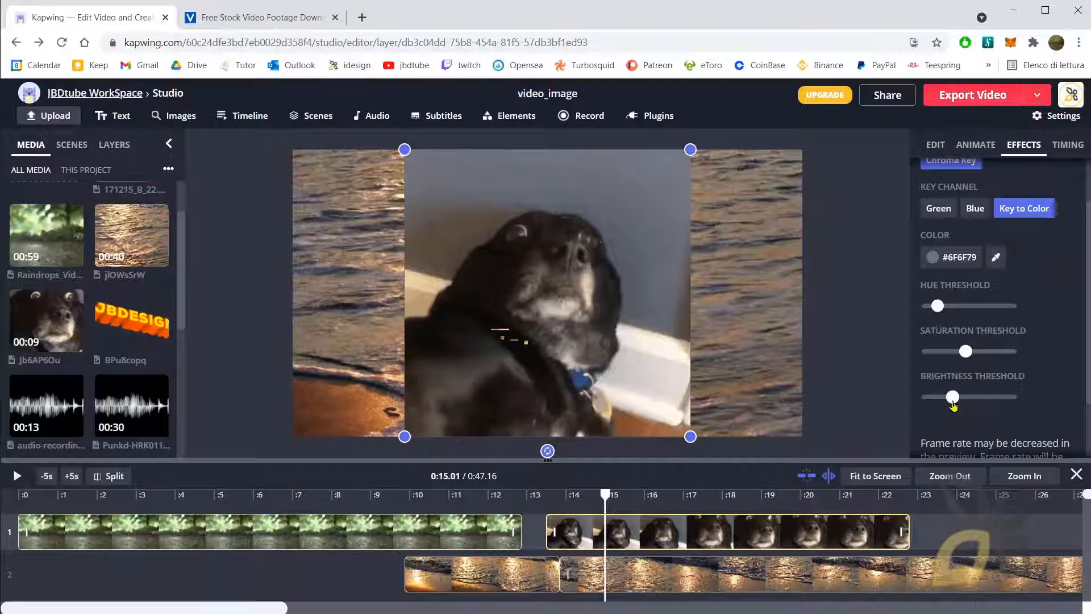
pyautogui.moveTo(953, 397); pyautogui.dragTo(990, 396)
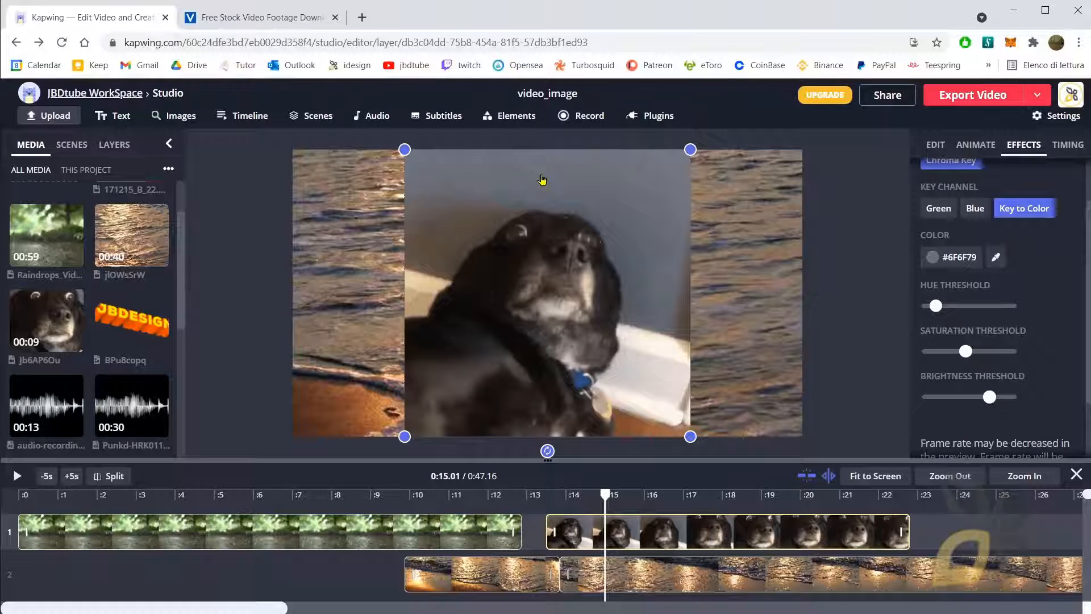
# Step: Try Remove Background as the dog clip's video effect and reduce its threshold to the minimum
pyautogui.scroll(2, 1006, 352)
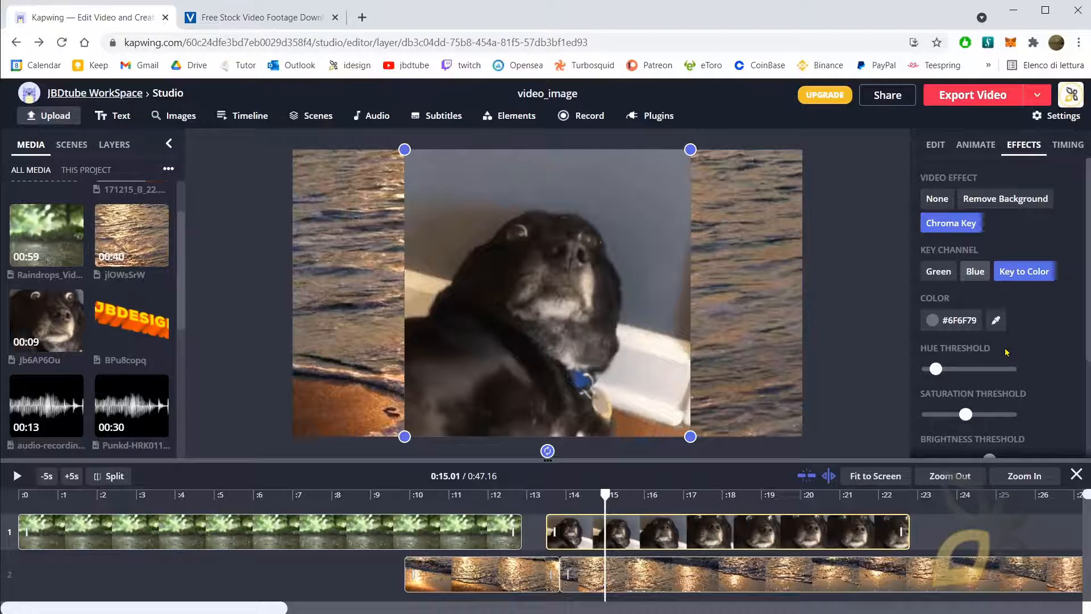
pyautogui.scroll(1, 105, 288)
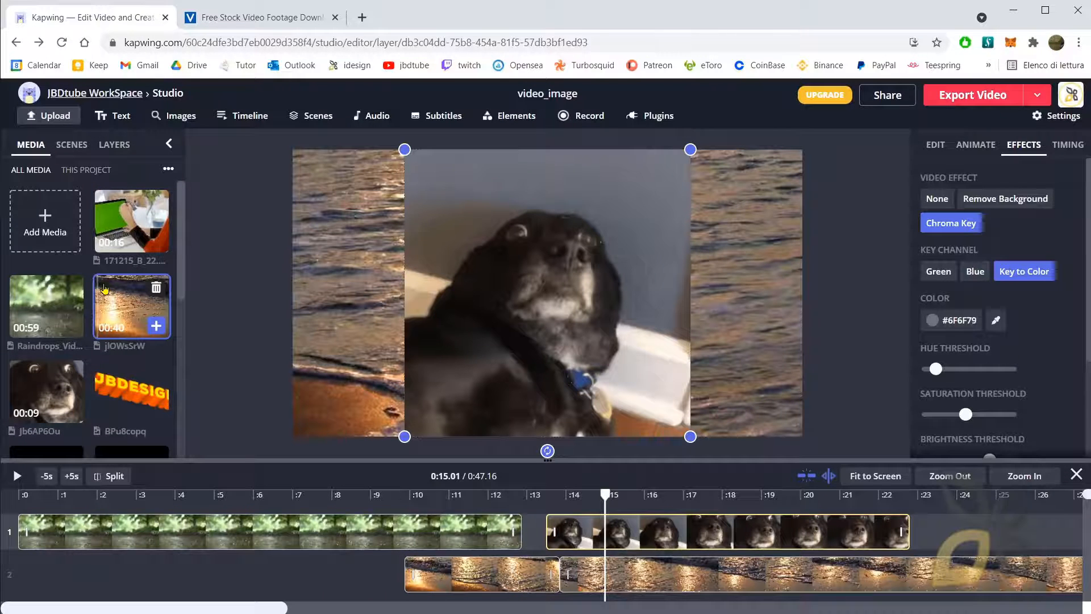
pyautogui.click(988, 204)
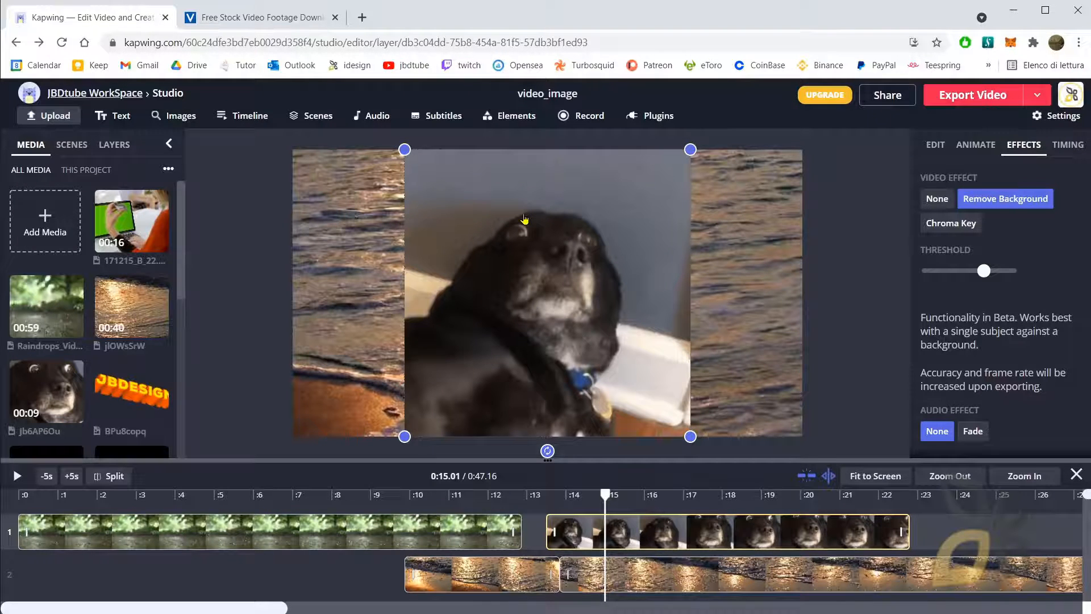
pyautogui.click(927, 271)
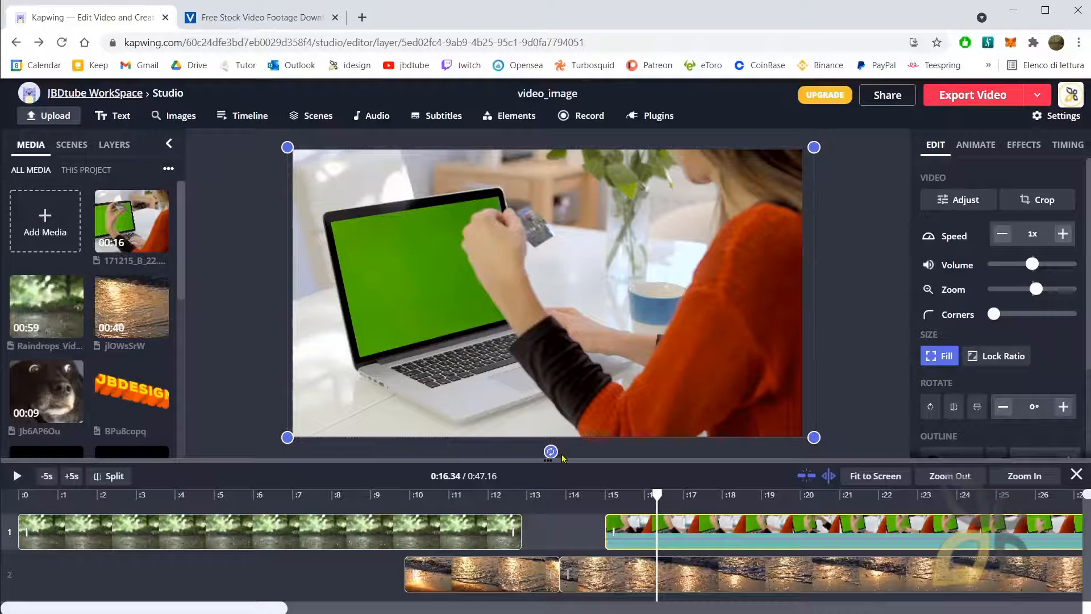
# Step: Apply Chroma Key on the Green channel to the laptop clip and lower the threshold until the plant leaves are kept
pyautogui.click(1024, 144)
pyautogui.click(950, 223)
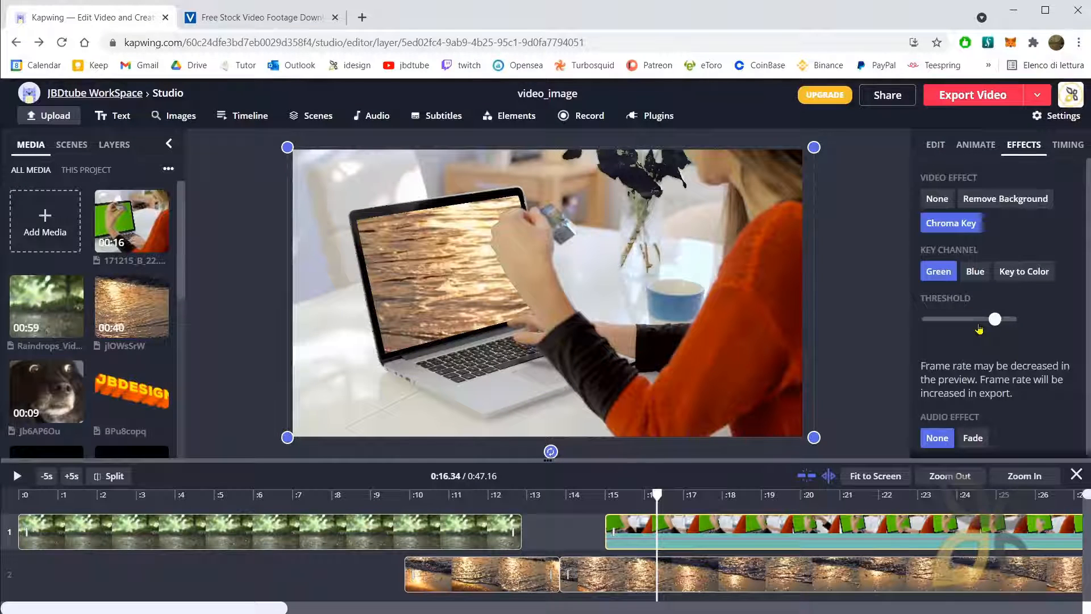
pyautogui.moveTo(979, 328); pyautogui.dragTo(964, 330)
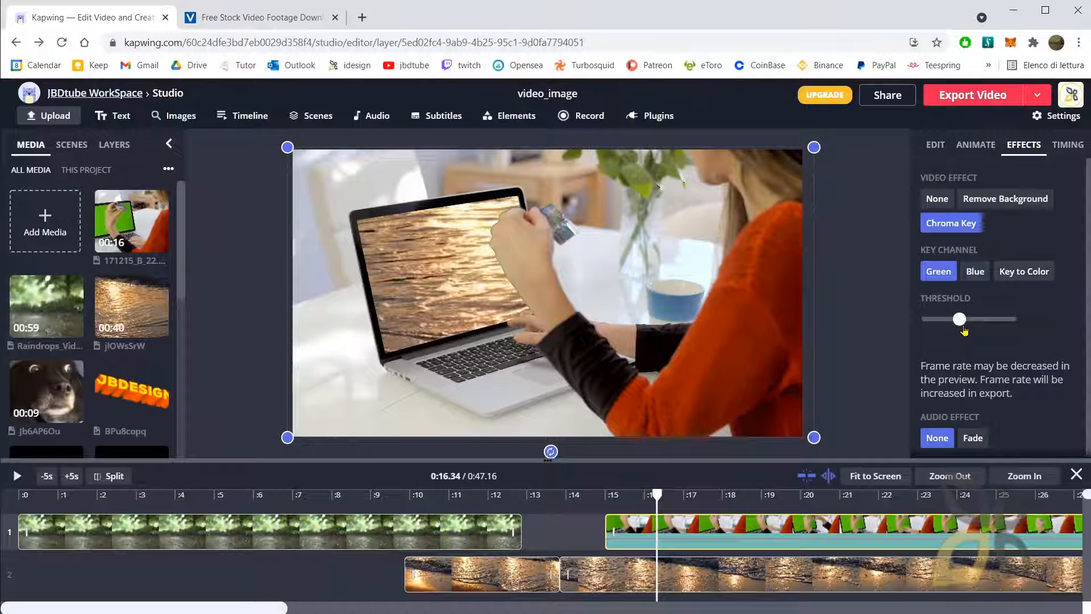
pyautogui.moveTo(965, 330); pyautogui.dragTo(968, 334)
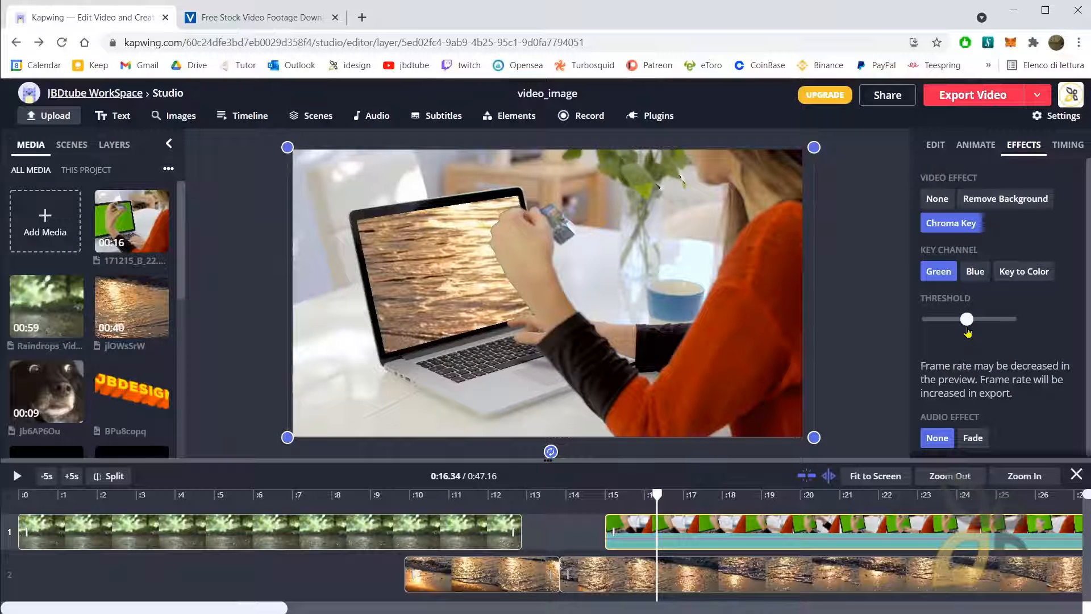
pyautogui.moveTo(967, 333); pyautogui.dragTo(950, 334)
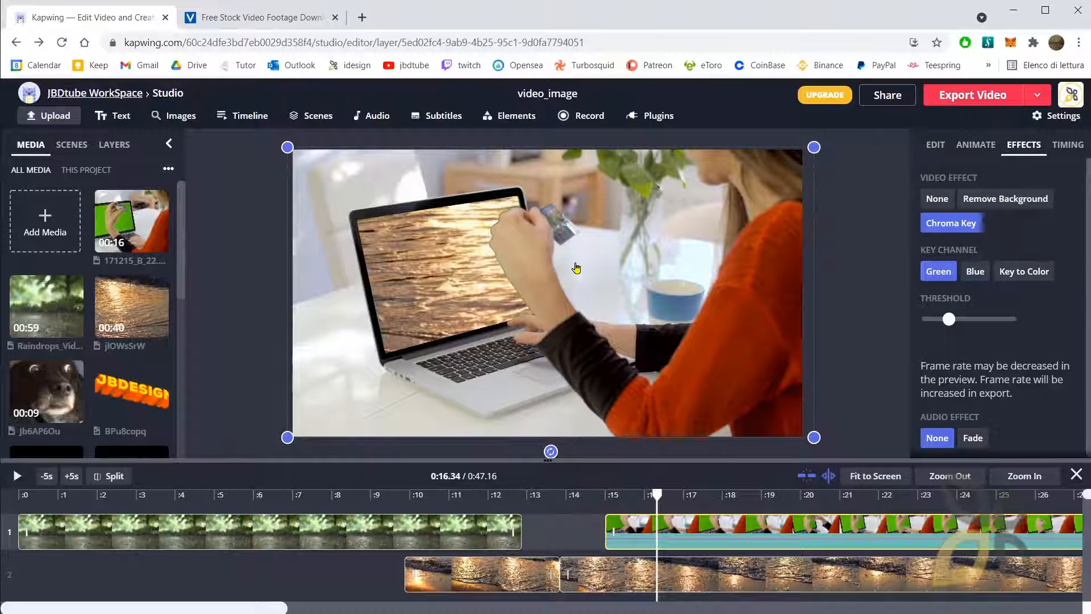
# Step: Play the keyed laptop clip from 16.34 s to about 22.59 s and return the playhead to 15.75 s
pyautogui.click(17, 476)
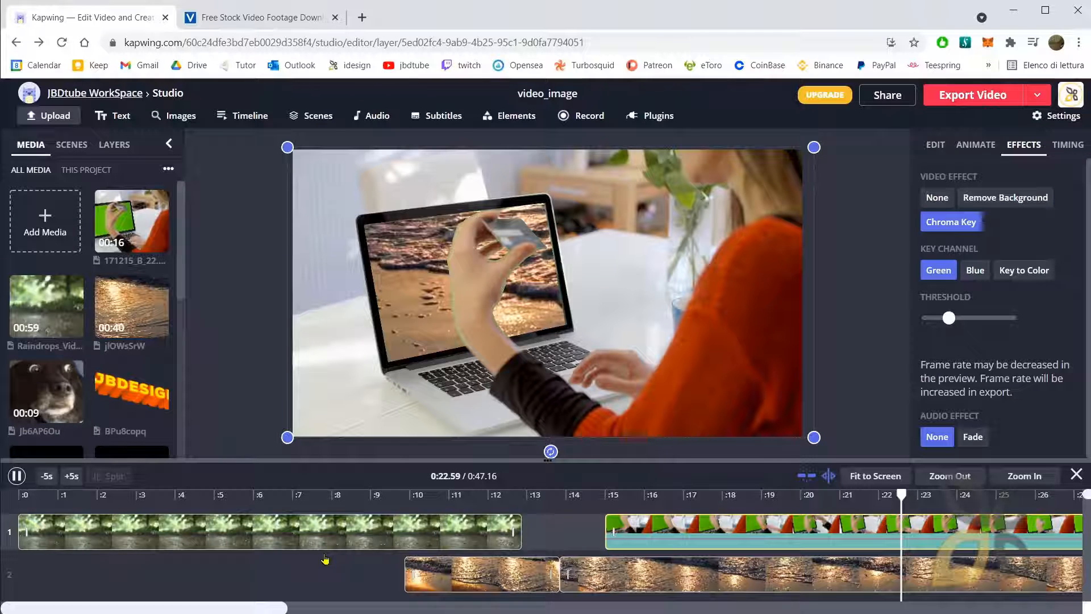
pyautogui.press('space')
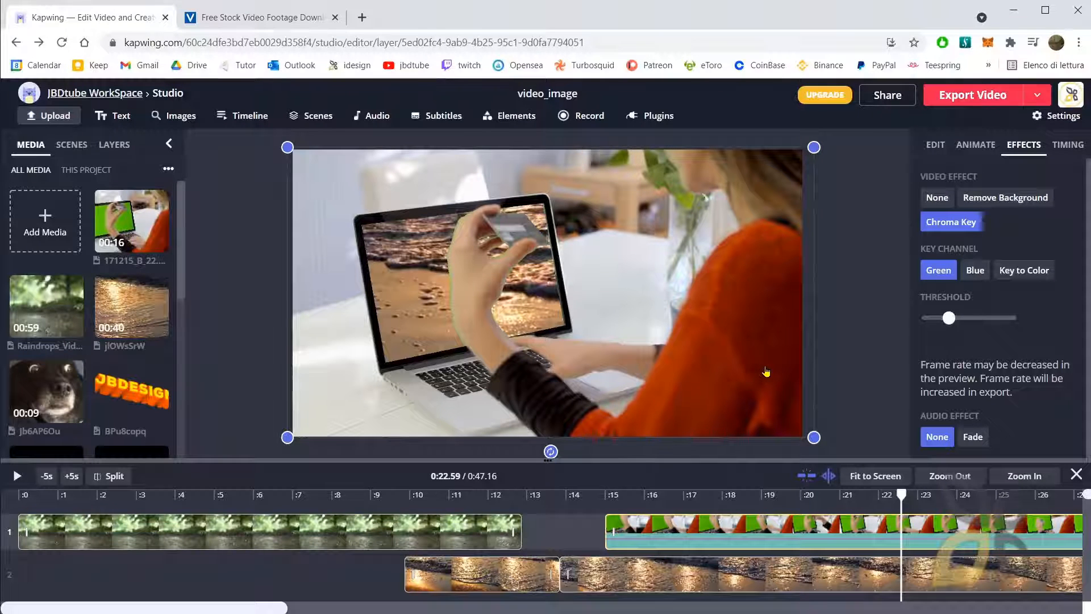
pyautogui.click(686, 512)
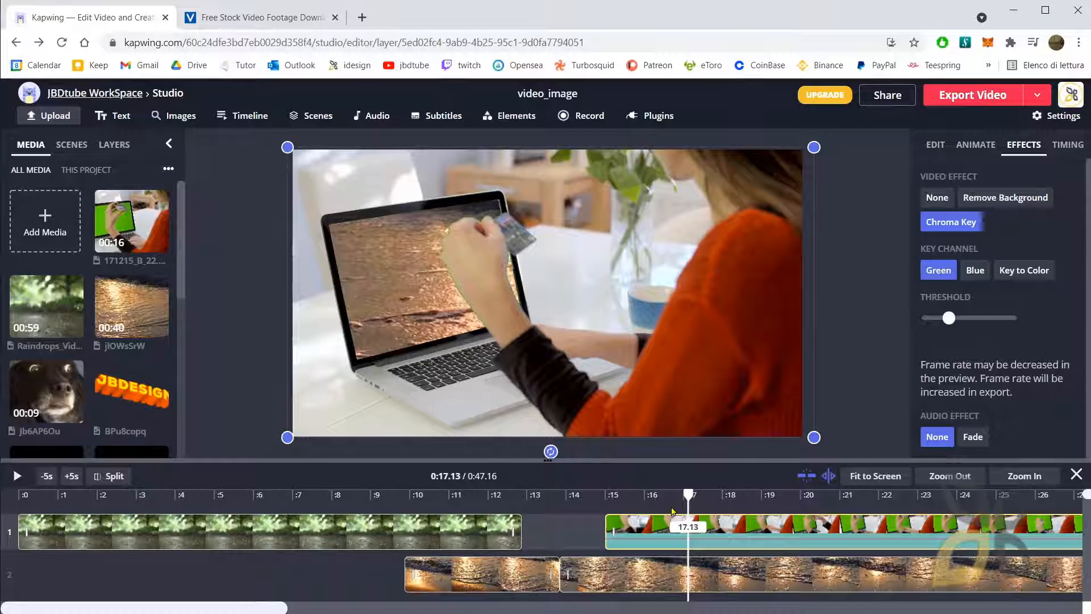
pyautogui.click(634, 511)
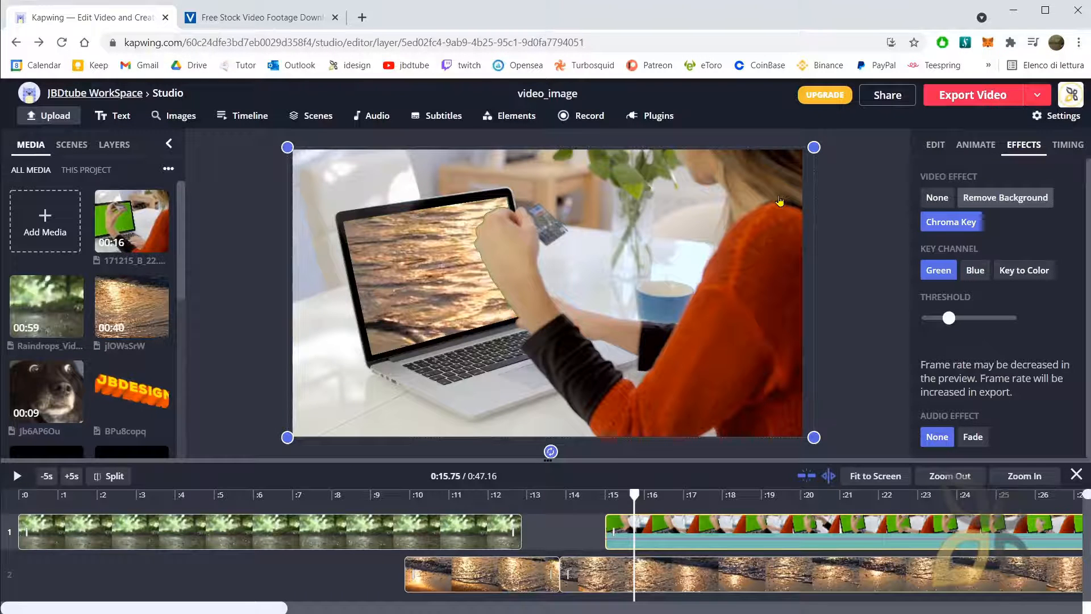
# Step: Switch the laptop clip's video effect to Remove Background and set its audio effect to Fade
pyautogui.click(1005, 197)
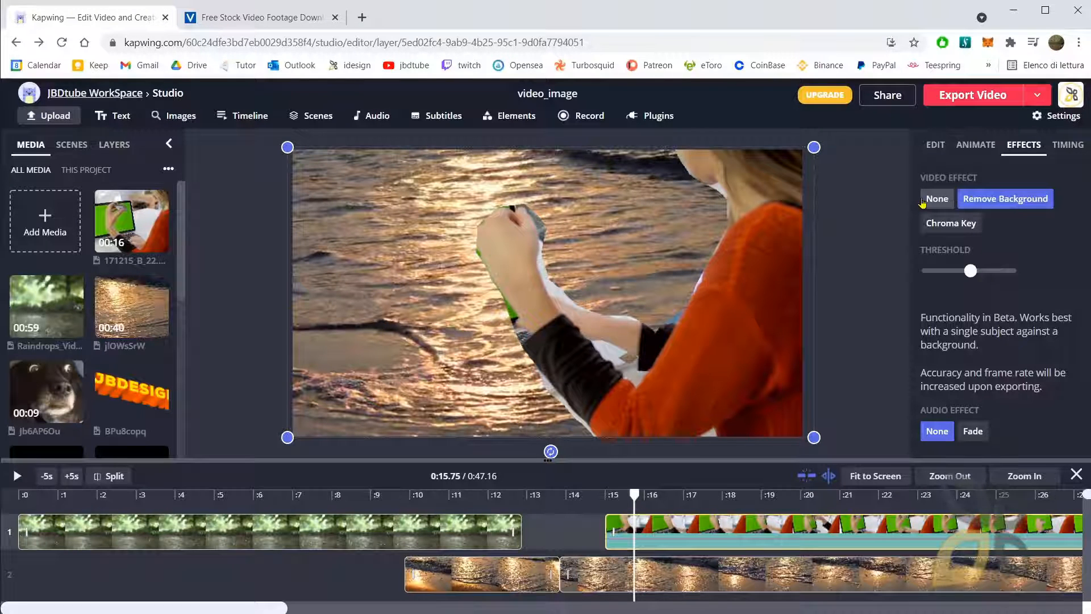
pyautogui.click(973, 431)
pyautogui.scroll(-2, 956, 330)
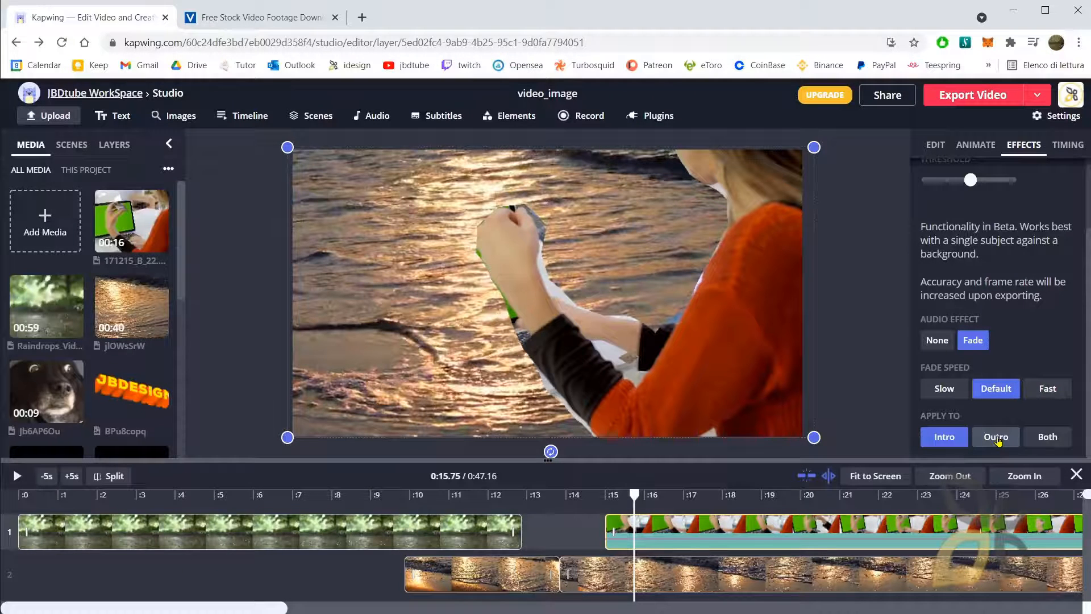
pyautogui.scroll(-3, 169, 253)
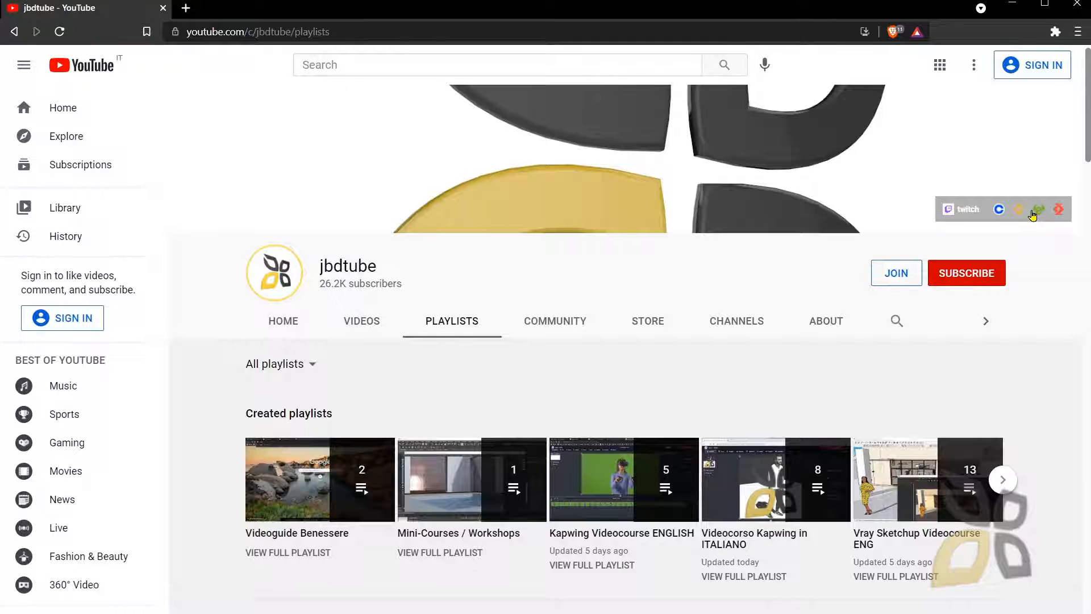
# Step: Open the About section of the jbdtube YouTube channel and look through its description and links
pyautogui.click(829, 322)
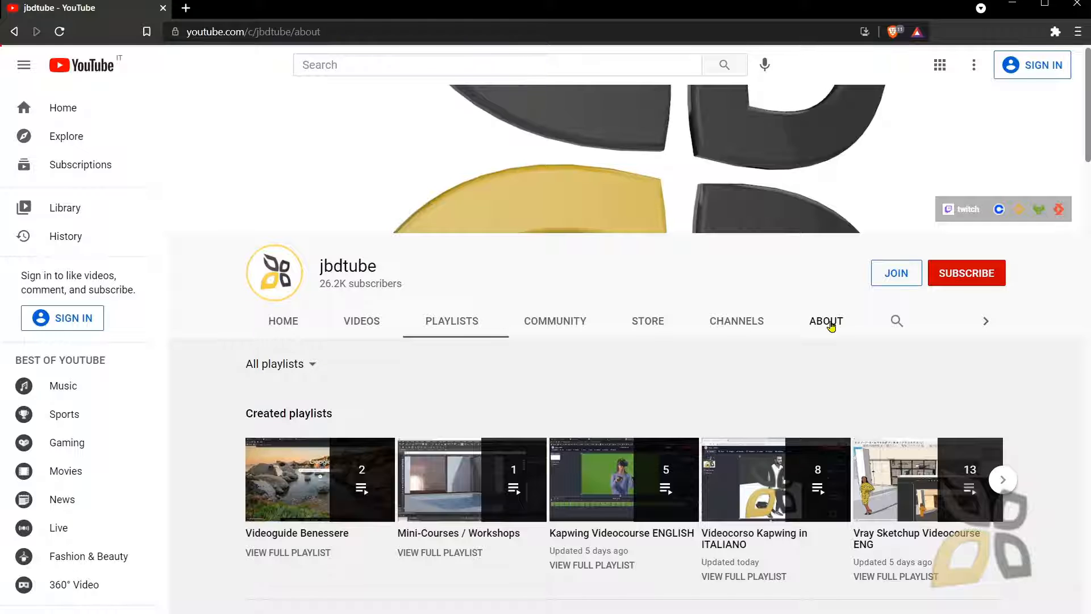
pyautogui.scroll(-10, 415, 421)
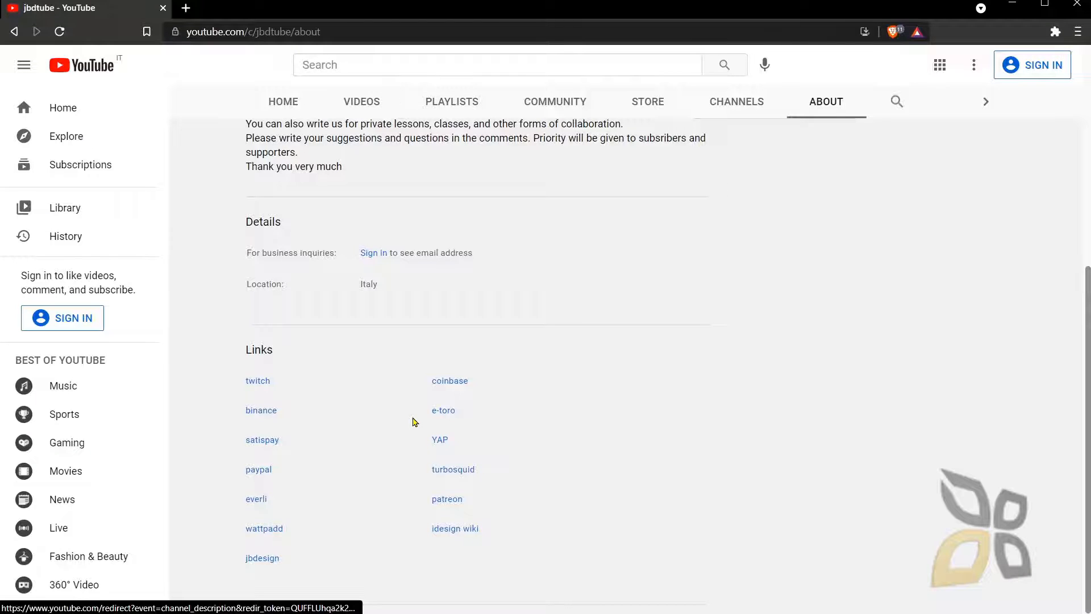
pyautogui.scroll(6, 810, 457)
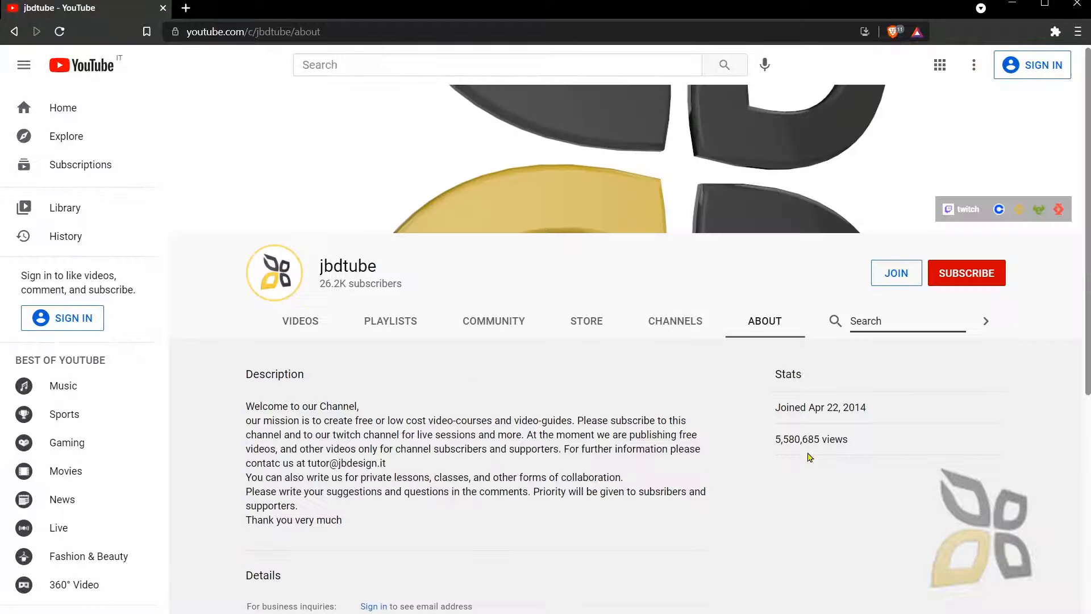